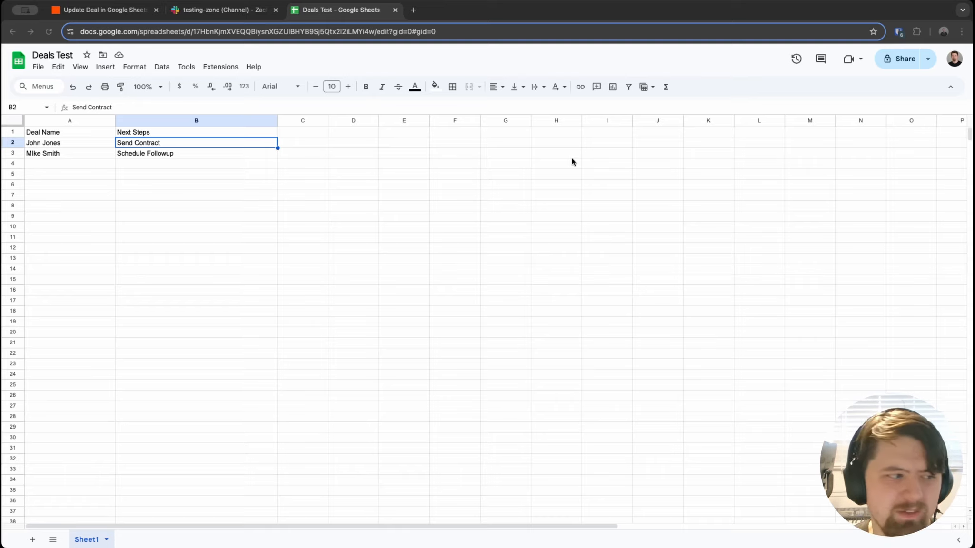
# Step: Walk through the Deal Name and Next Steps columns (Send Contract, Schedule Followup), then switch to Slack #testing-zone
pyautogui.click(51, 154)
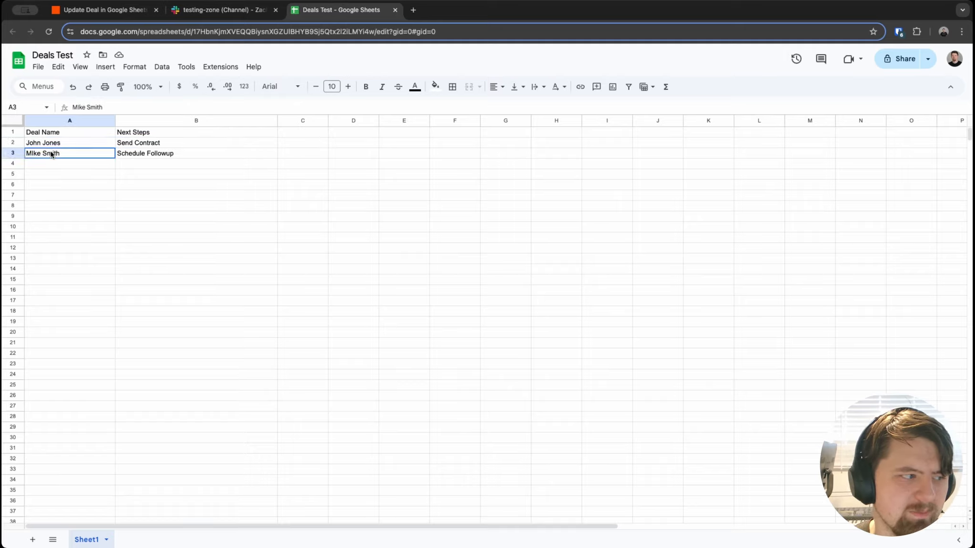
pyautogui.click(54, 145)
pyautogui.click(126, 146)
pyautogui.click(130, 154)
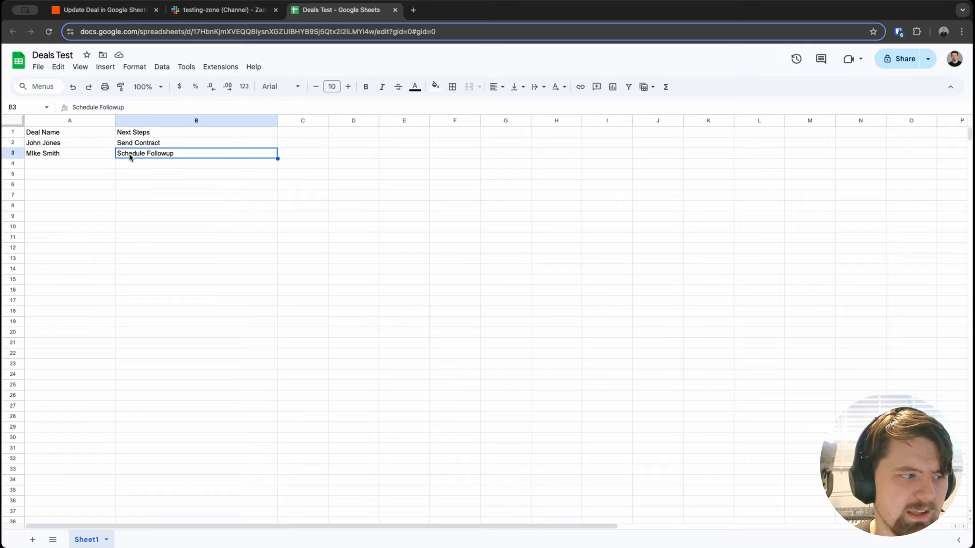
pyautogui.click(139, 145)
pyautogui.click(134, 157)
pyautogui.click(140, 133)
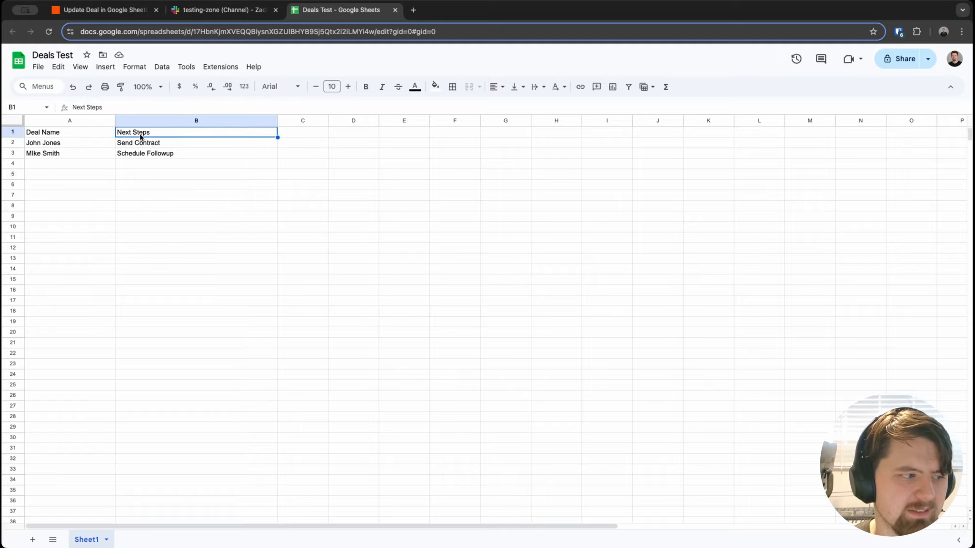
pyautogui.click(88, 136)
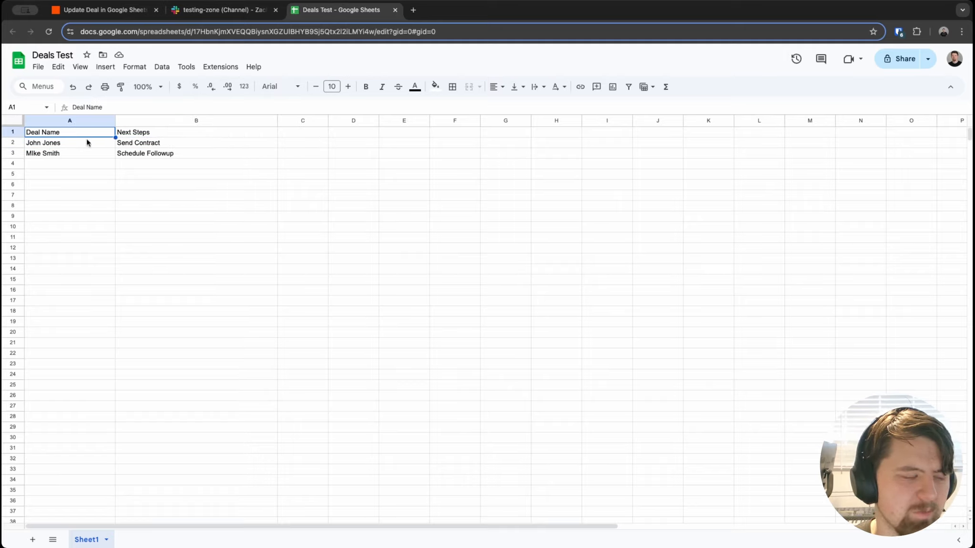
pyautogui.click(123, 135)
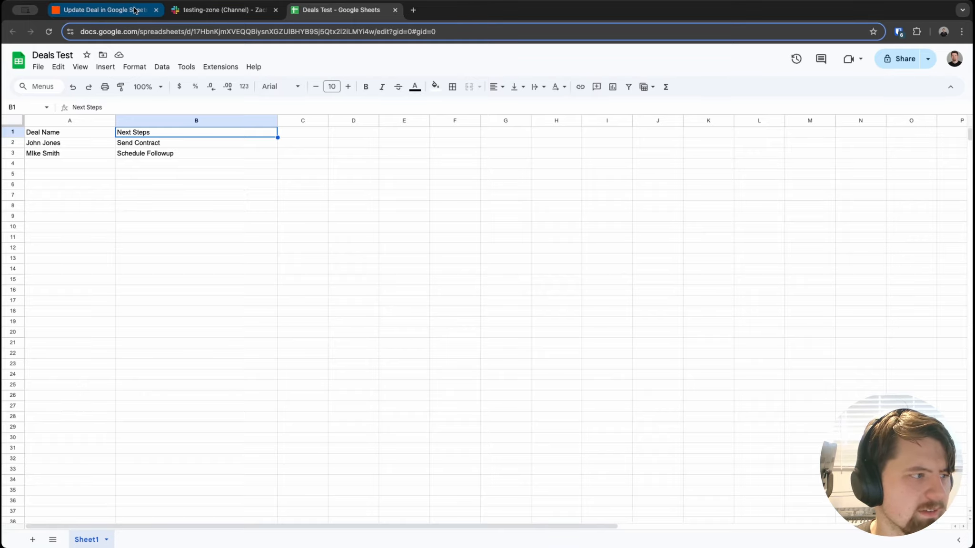
pyautogui.click(203, 13)
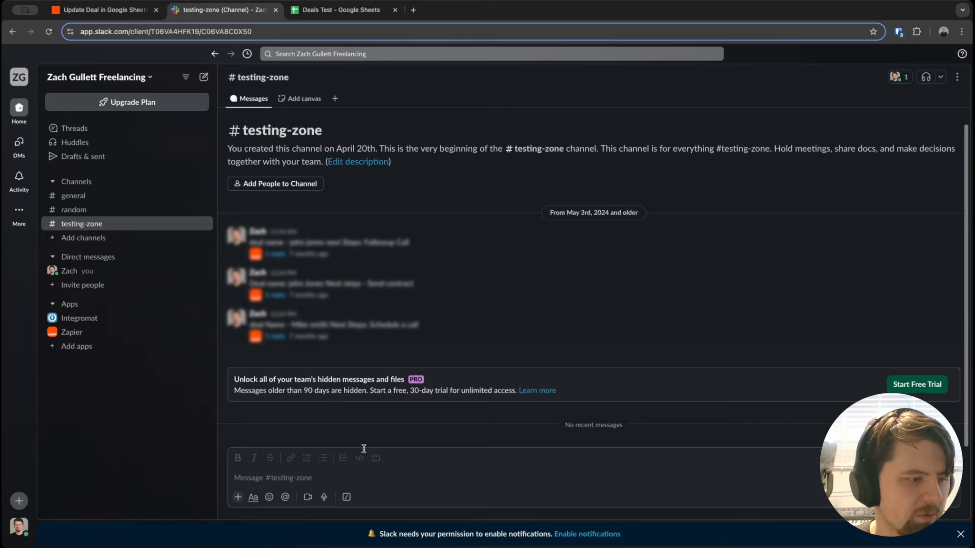
# Step: Post a two-line message with the row-2 deal name and 'Next Steps: Send proposal', then return to Deals Test
pyautogui.click(366, 471)
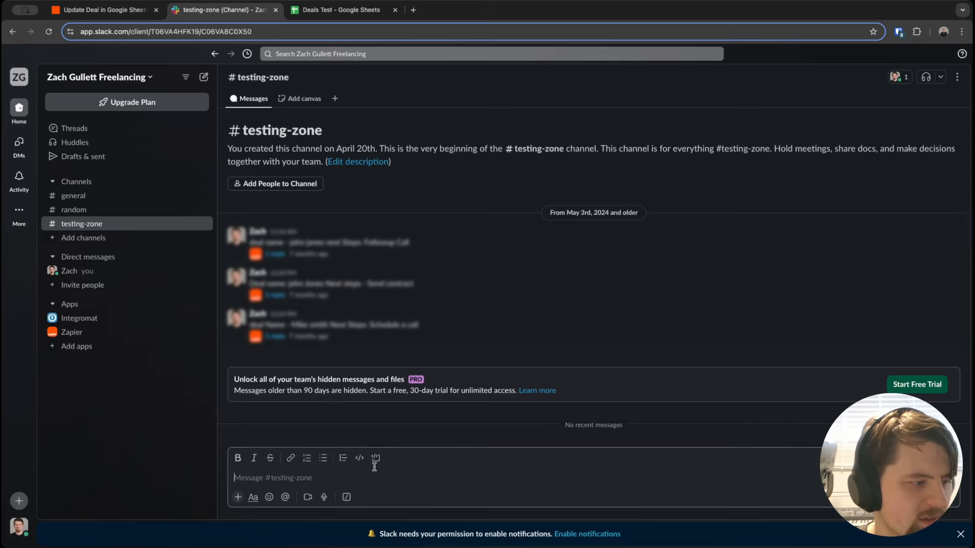
pyautogui.write('D')
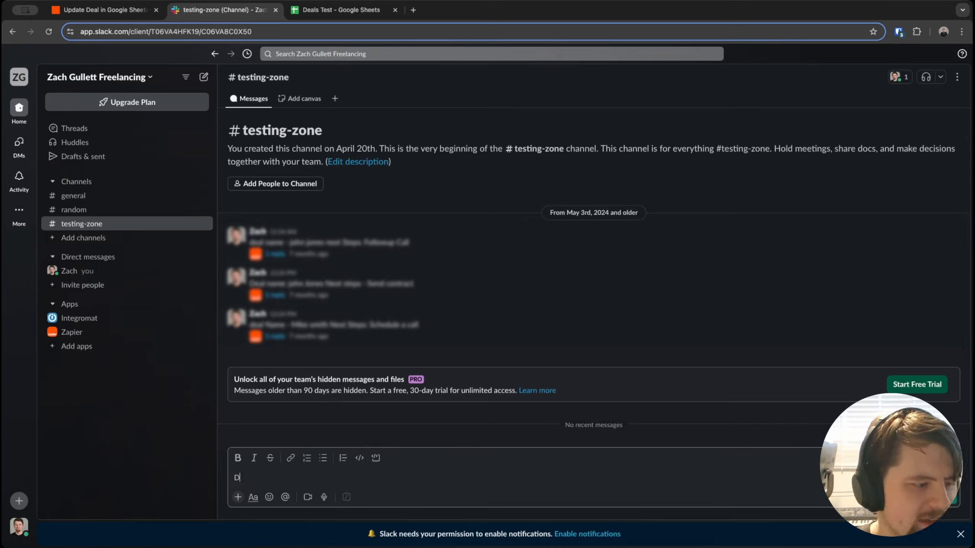
pyautogui.write('eal name - John Jo')
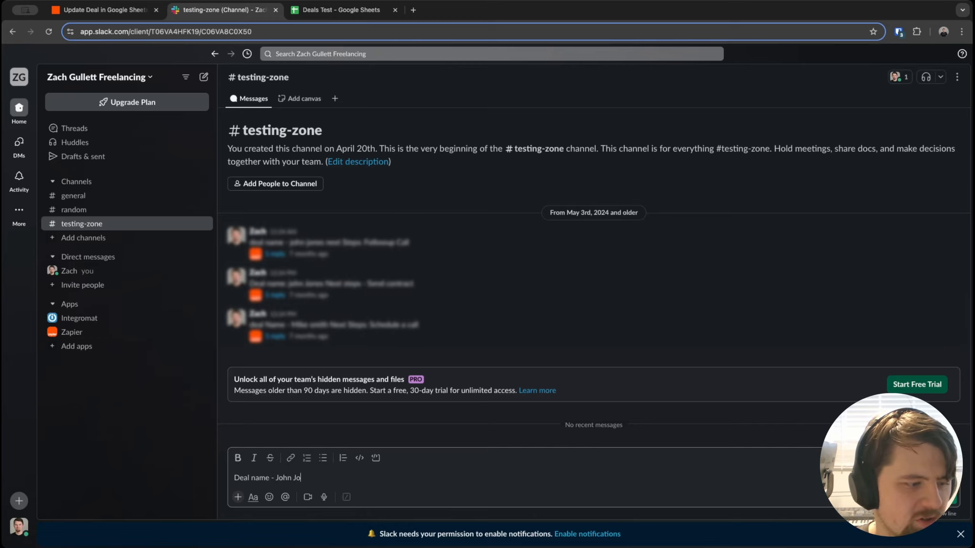
pyautogui.write('nes')
pyautogui.hotkey('shift', 'Return')
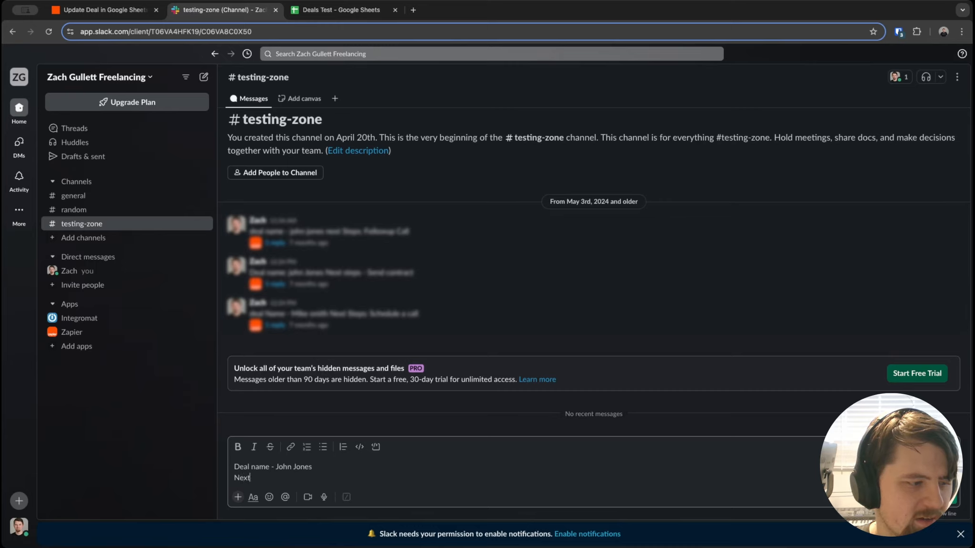
pyautogui.write('Next Steps: Send')
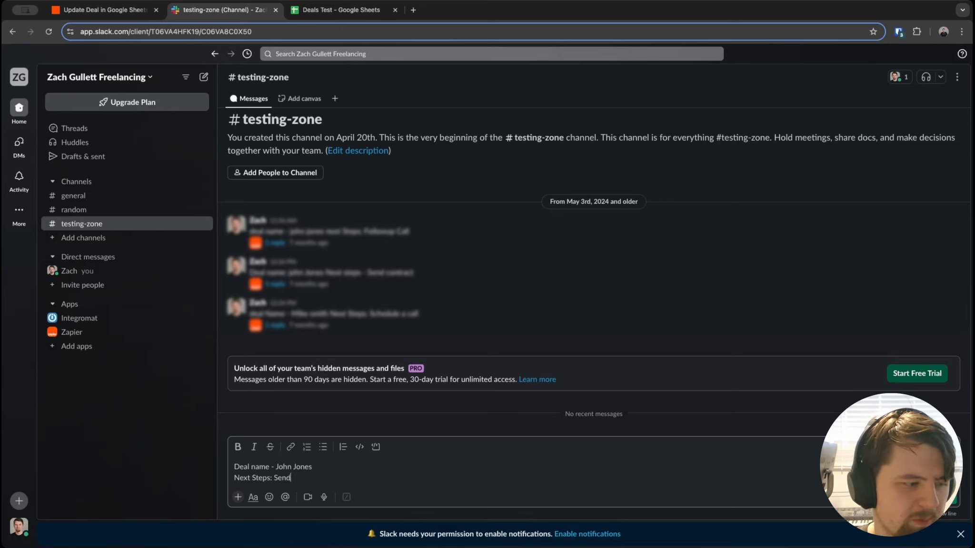
pyautogui.write(' proposal')
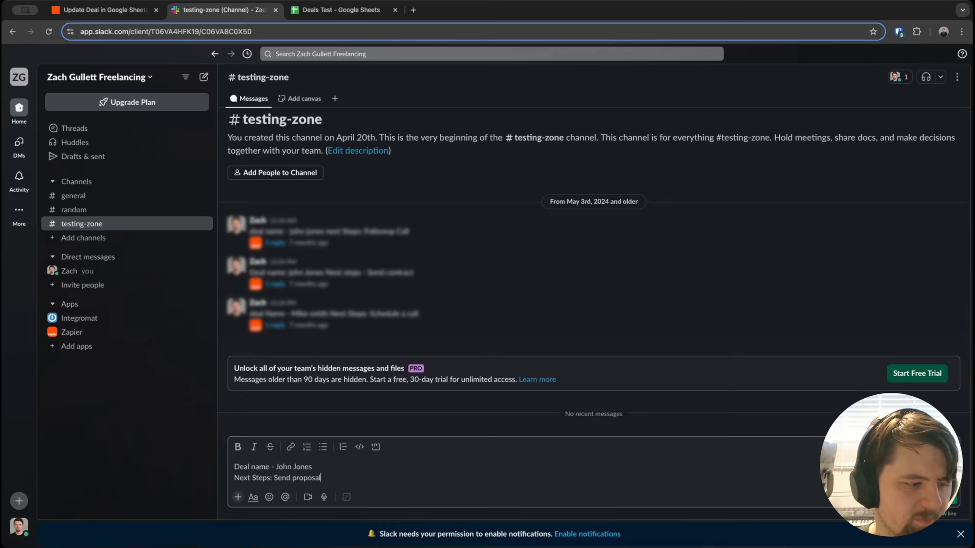
pyautogui.press('Return')
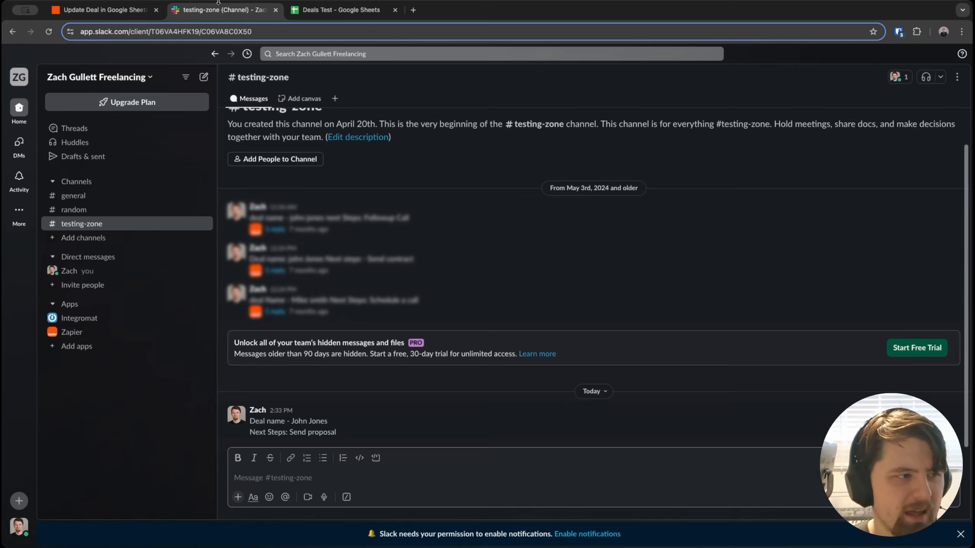
pyautogui.click(342, 10)
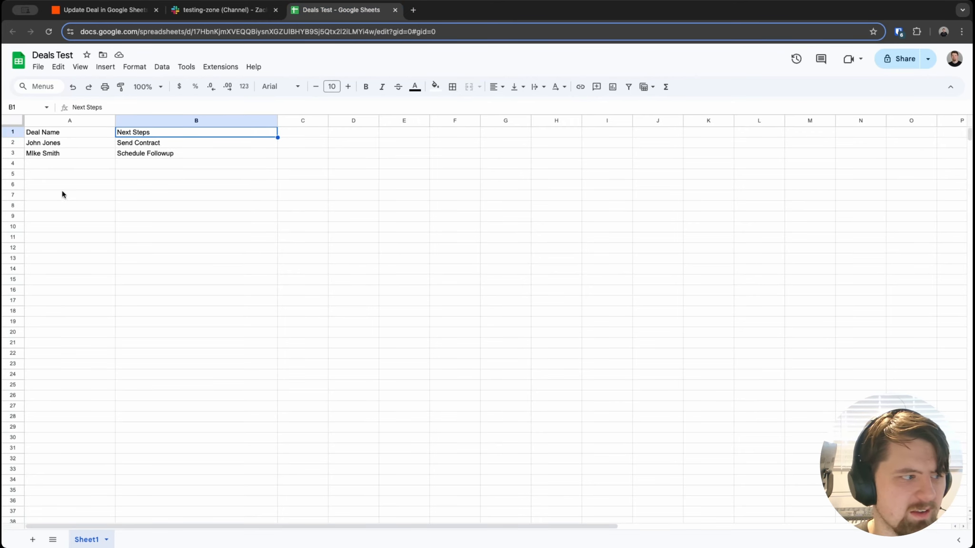
# Step: Check the row-2 deal name in cell A2, then go back to the Slack channel
pyautogui.click(81, 145)
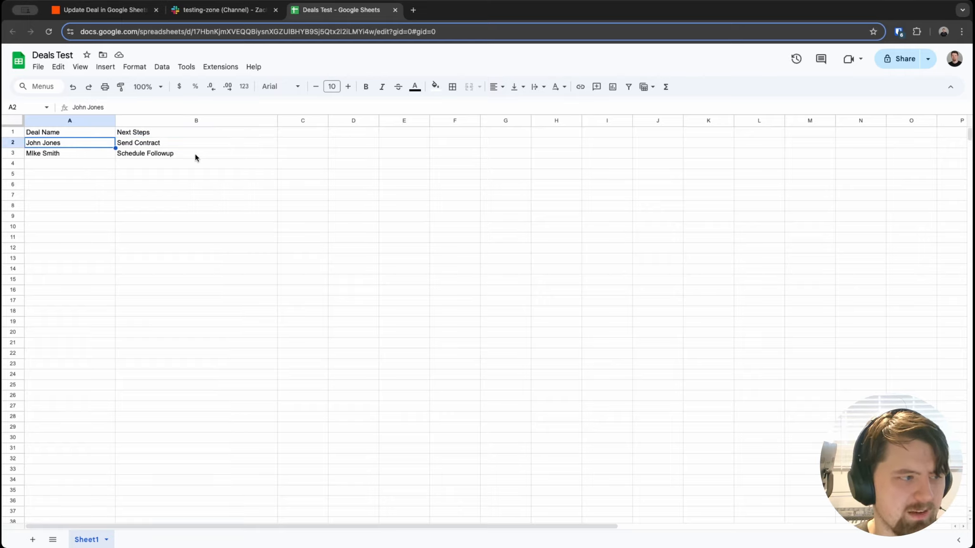
pyautogui.click(244, 13)
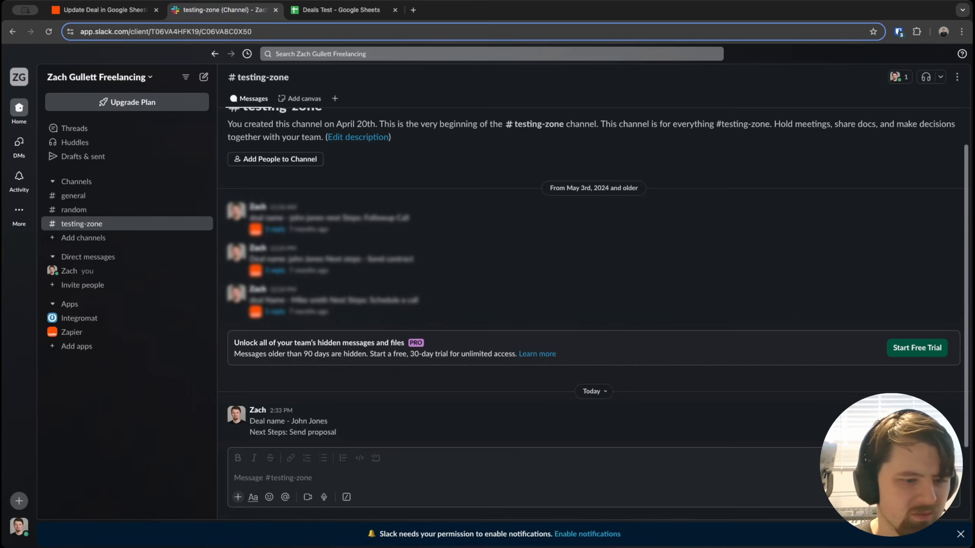
# Step: Delete the test deal message from #testing-zone and switch to the Zap editor
pyautogui.click(953, 403)
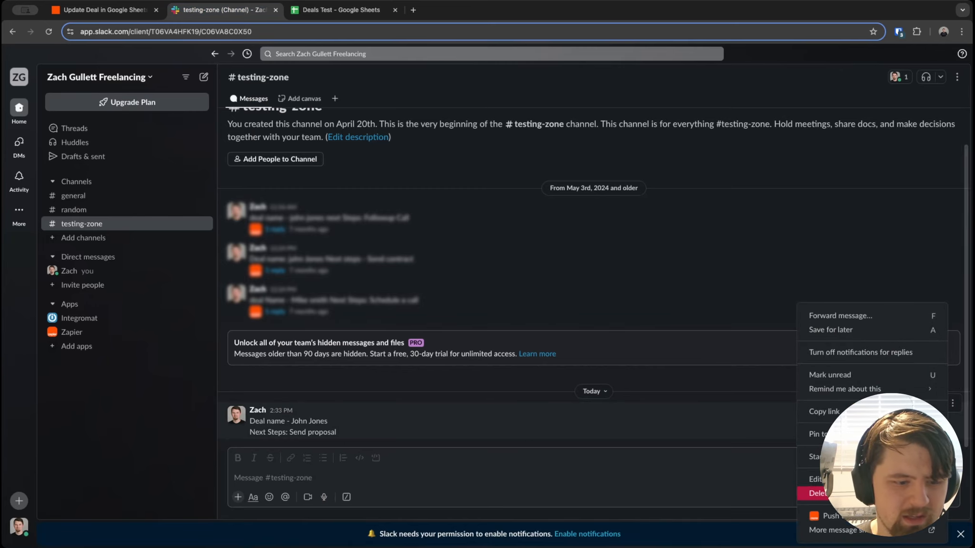
pyautogui.click(819, 494)
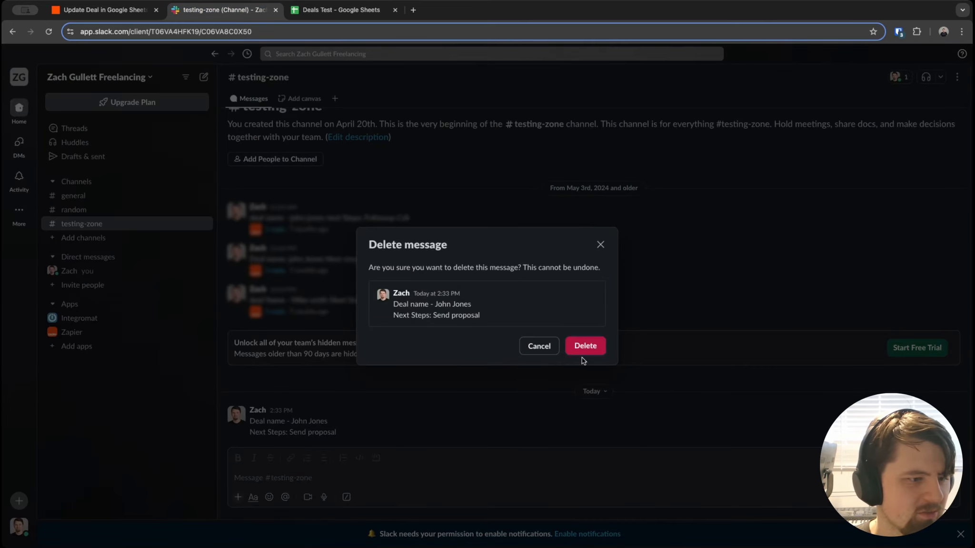
pyautogui.click(583, 350)
pyautogui.click(138, 10)
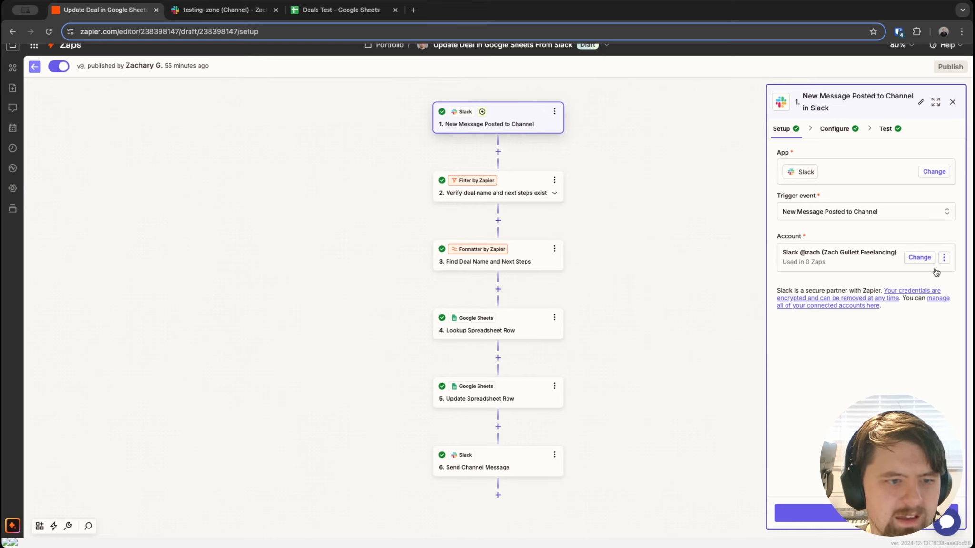
# Step: Inspect the Slack trigger's sample message, highlighting its deal name and next steps lines, then open the filter step
pyautogui.click(833, 129)
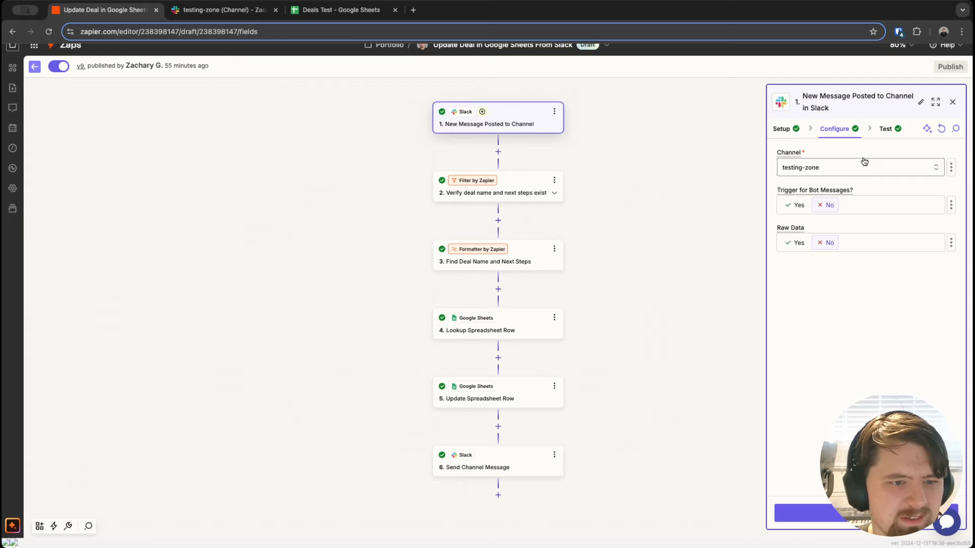
pyautogui.click(883, 129)
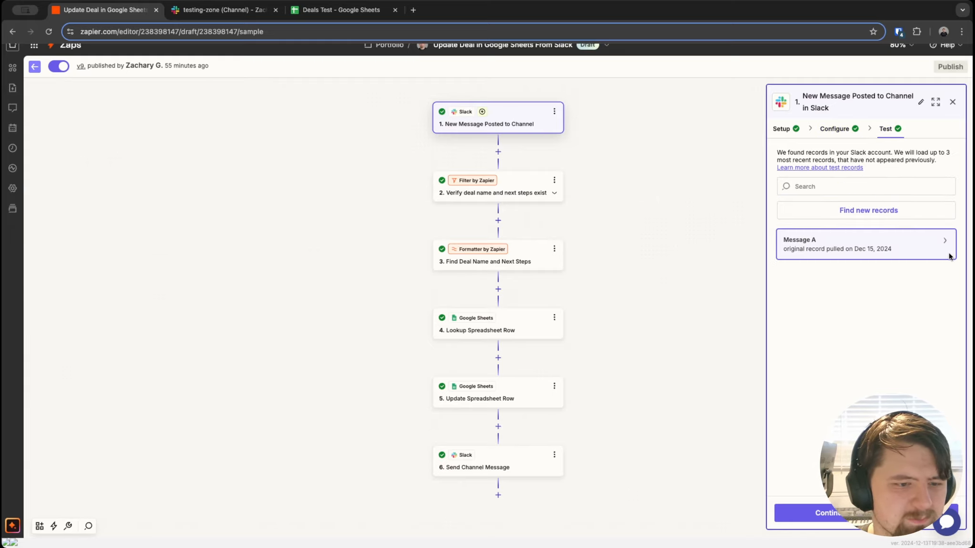
pyautogui.moveTo(921, 242)
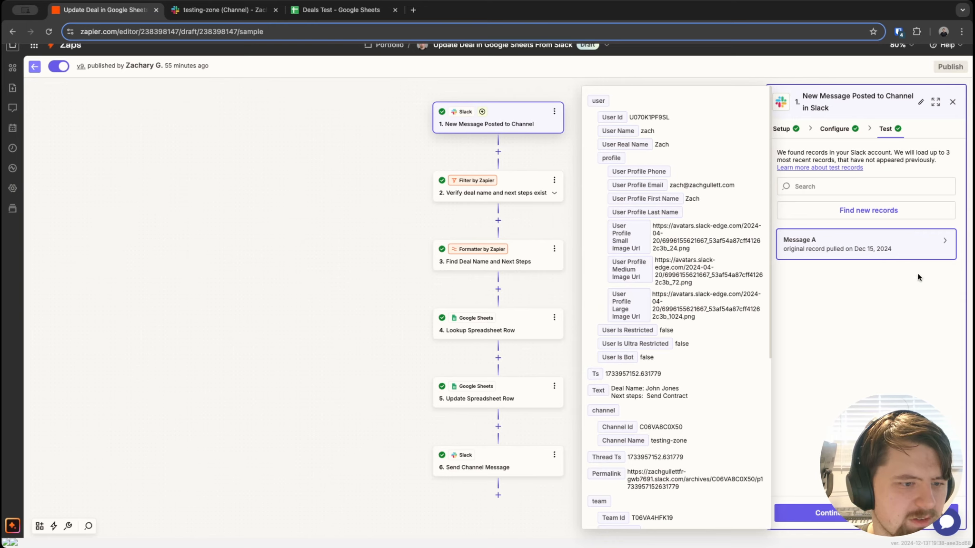
pyautogui.scroll(-3, 657, 295)
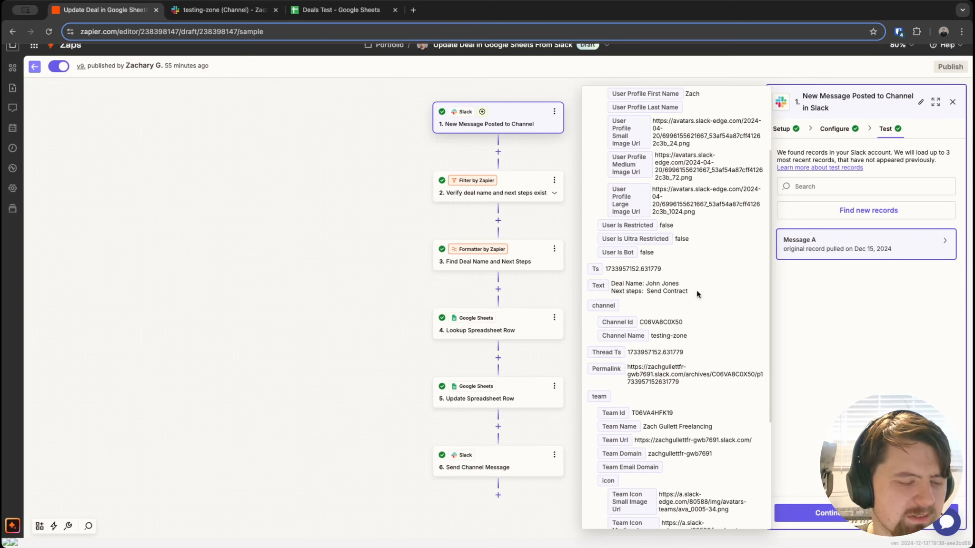
pyautogui.moveTo(696, 290)
pyautogui.mouseDown()
pyautogui.moveTo(612, 284)
pyautogui.moveTo(686, 287)
pyautogui.mouseUp()
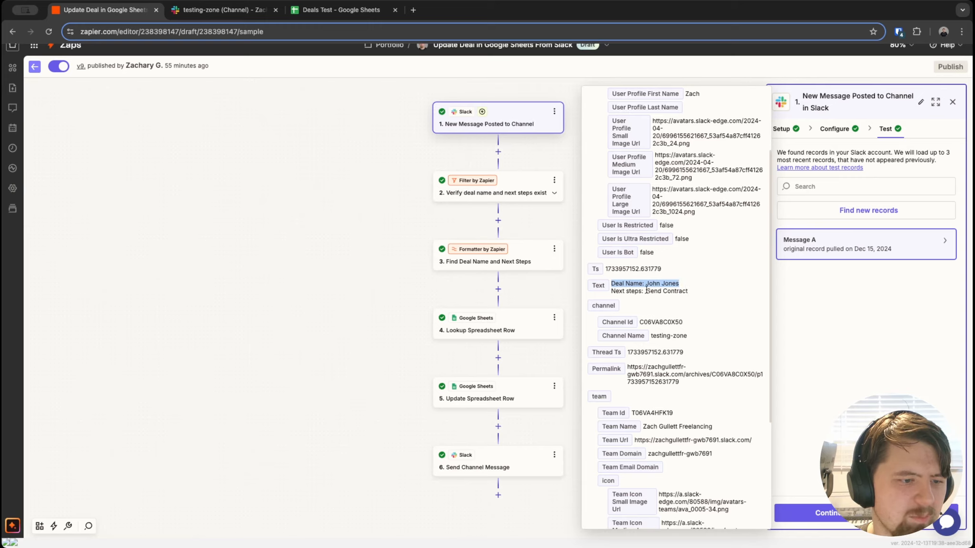
pyautogui.moveTo(623, 291); pyautogui.dragTo(682, 282)
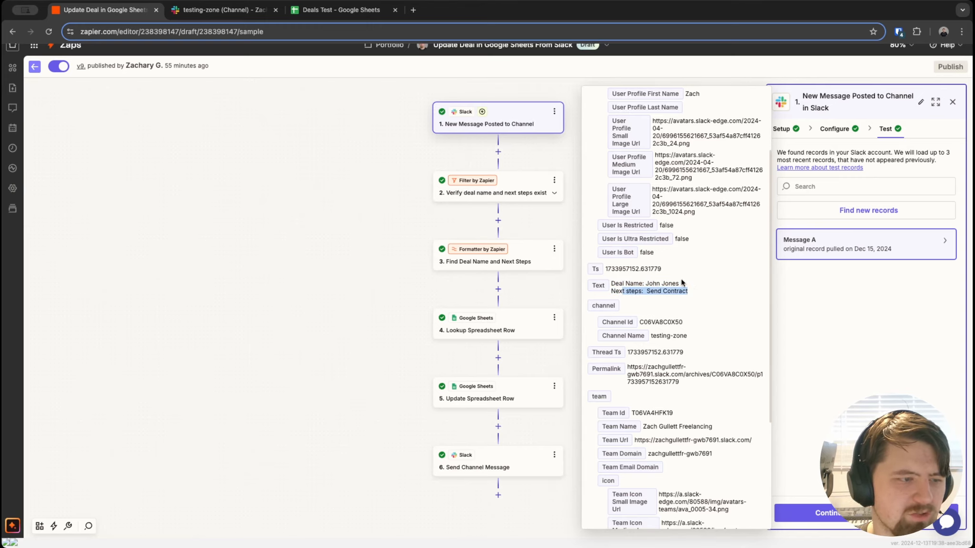
pyautogui.click(399, 150)
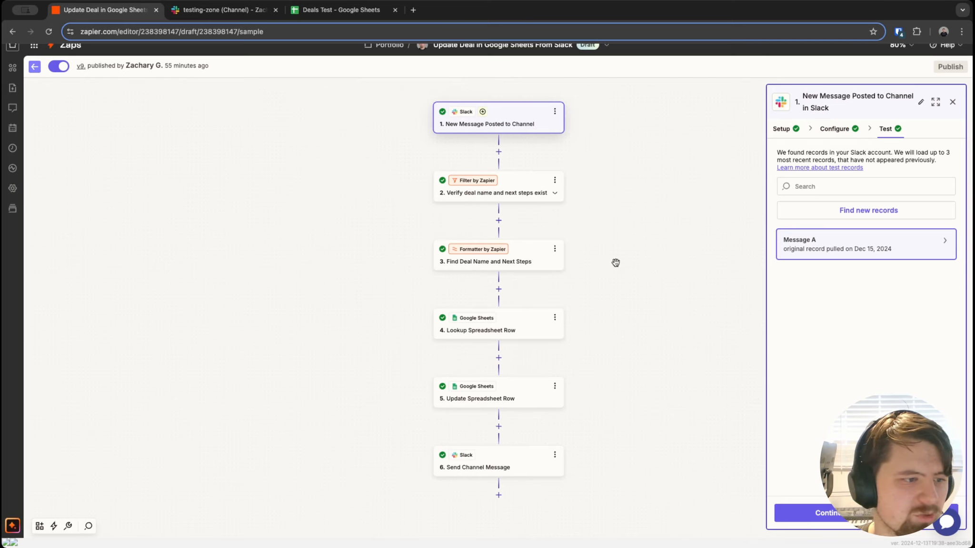
pyautogui.click(897, 241)
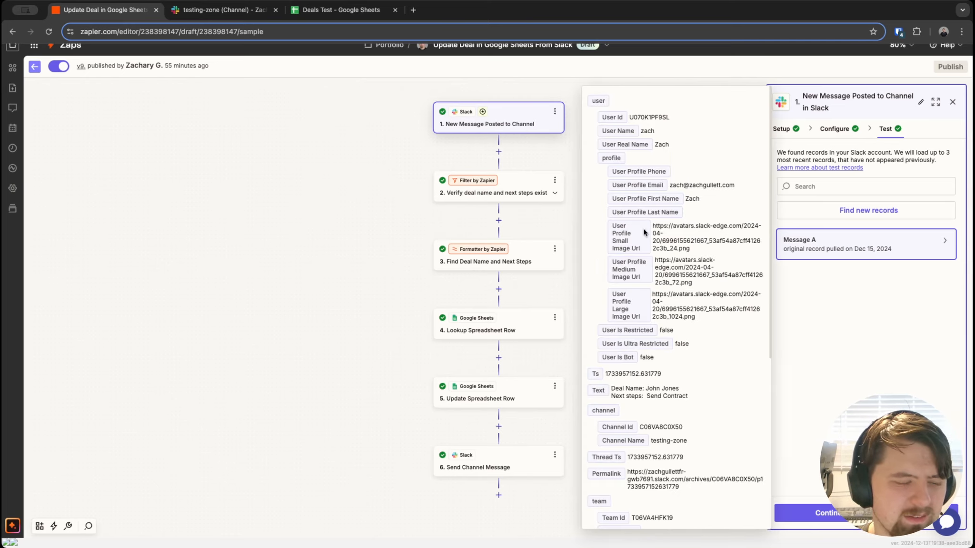
pyautogui.click(390, 199)
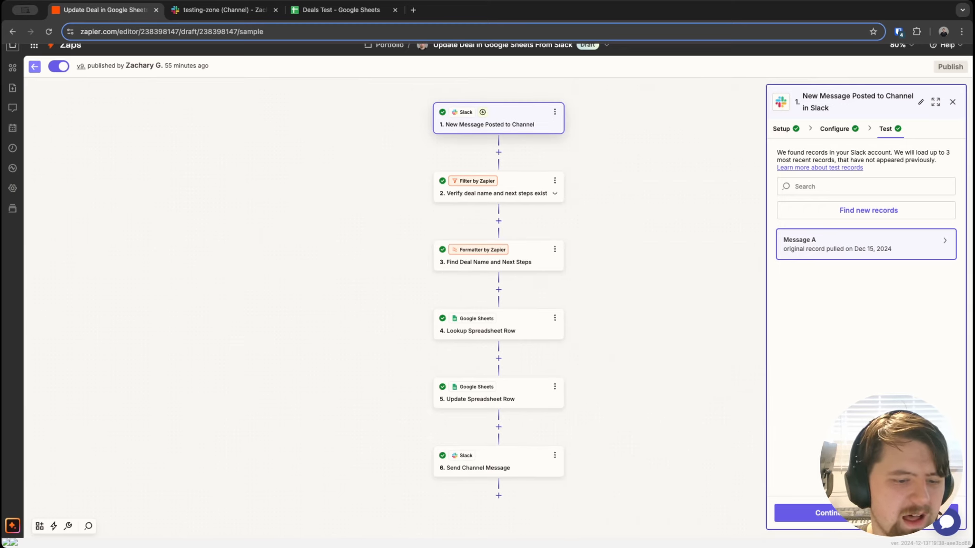
pyautogui.click(497, 189)
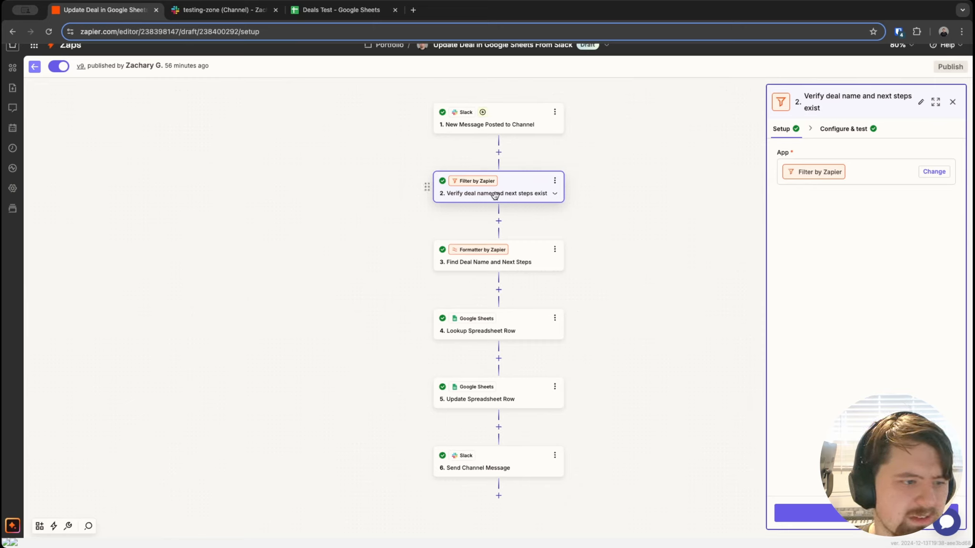
# Step: Keep the filter step's original name and display its deal name and next steps rules with test result
pyautogui.click(555, 180)
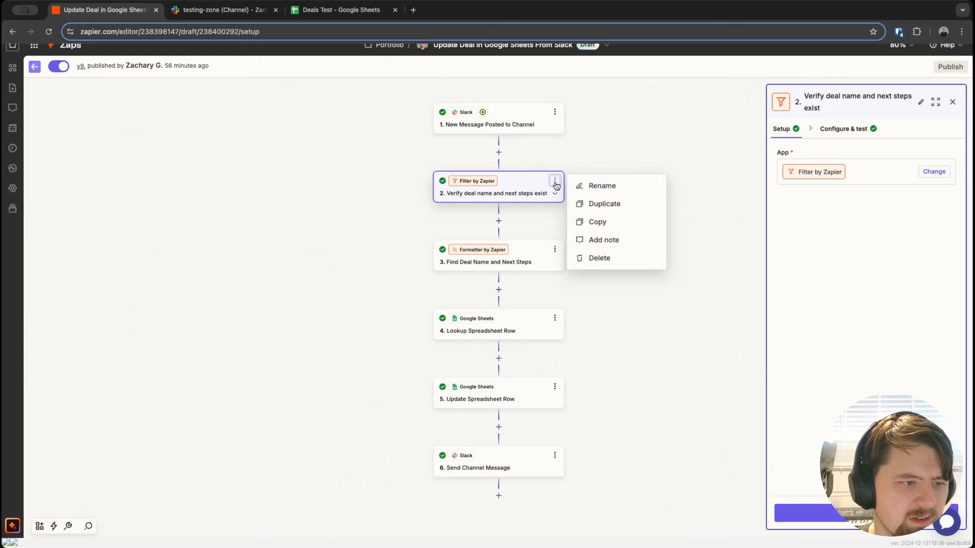
pyautogui.click(587, 186)
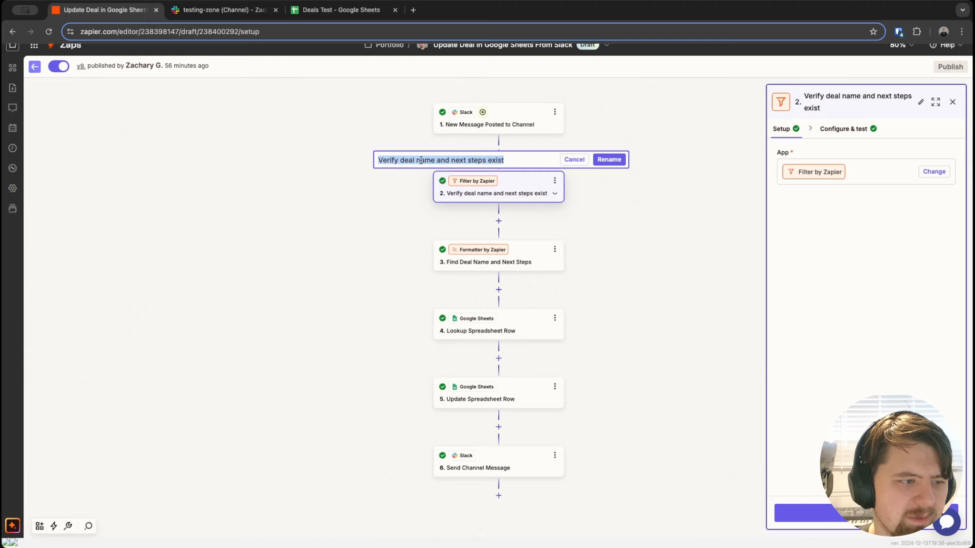
pyautogui.click(584, 162)
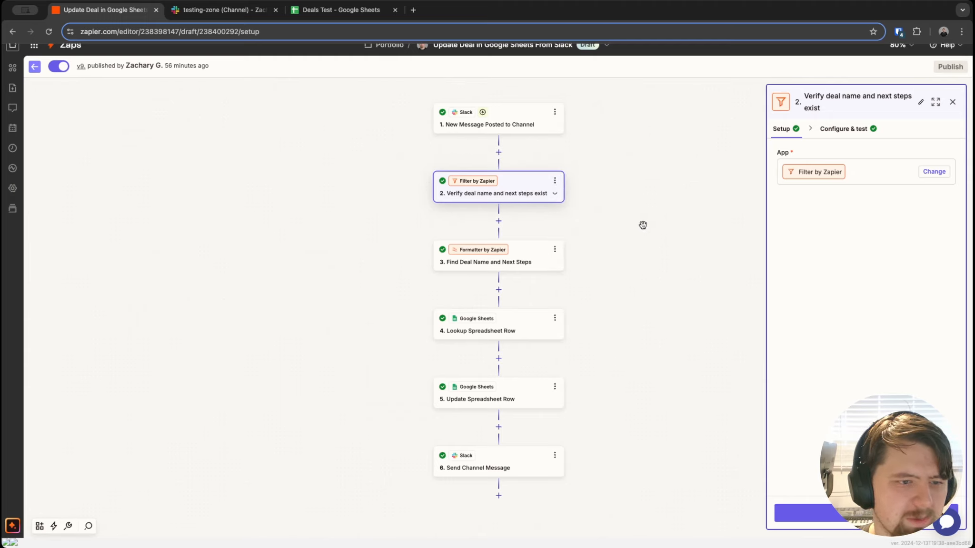
pyautogui.click(850, 129)
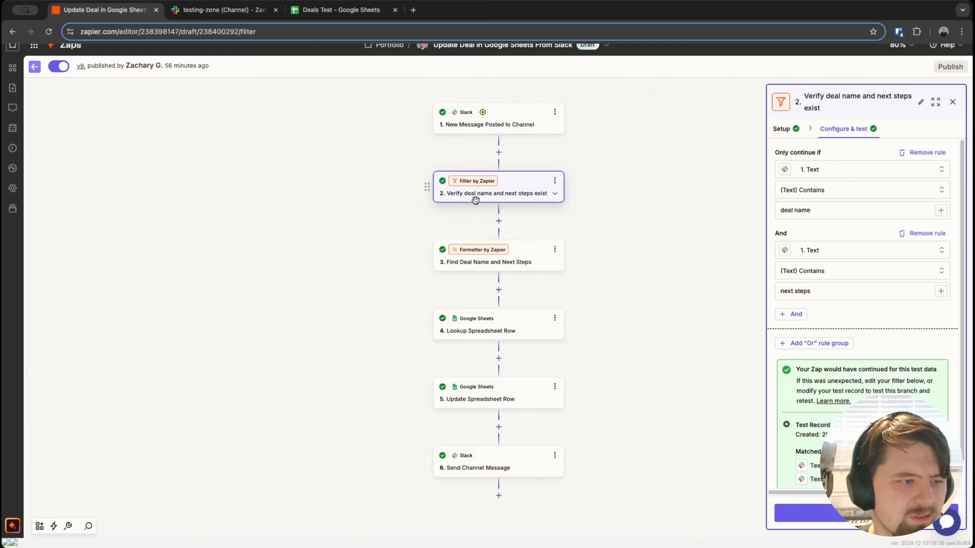
pyautogui.scroll(1, 465, 191)
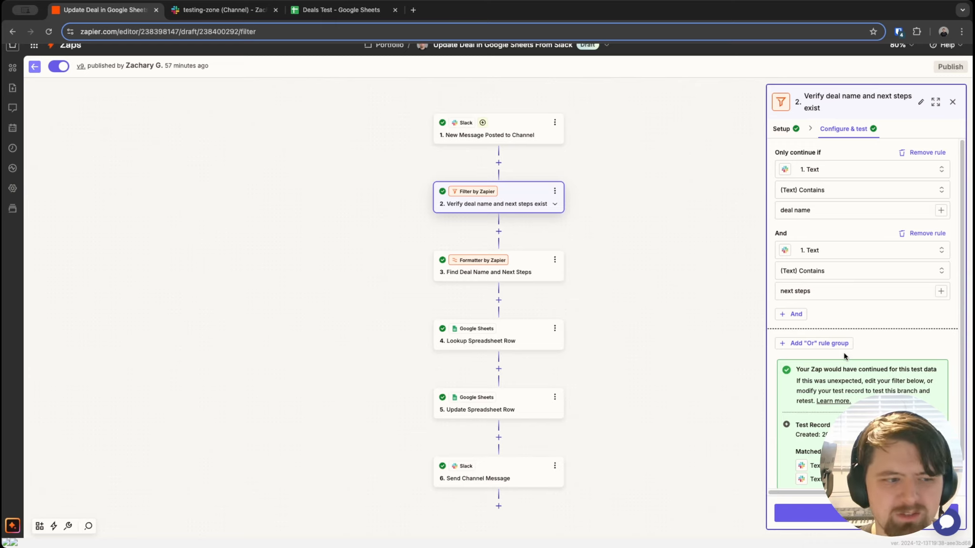
pyautogui.click(526, 272)
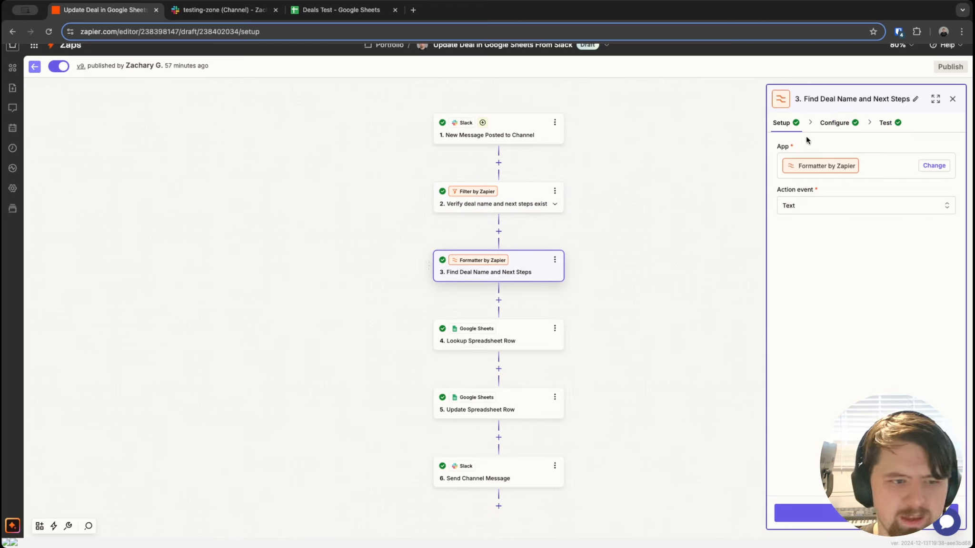
# Step: Show the formatter's settings, leaving the Transform on Extract Pattern after searching 'extrac'
pyautogui.moveTo(825, 171)
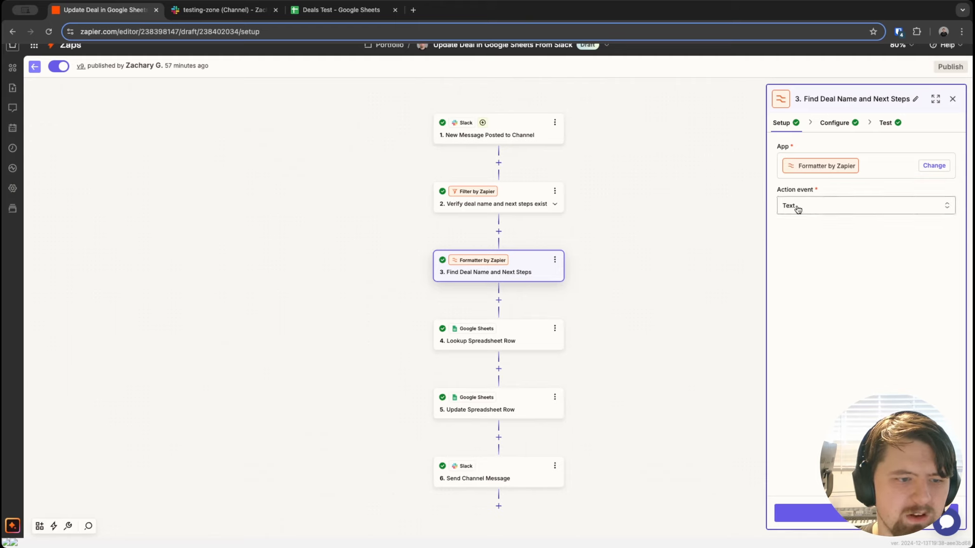
pyautogui.click(848, 127)
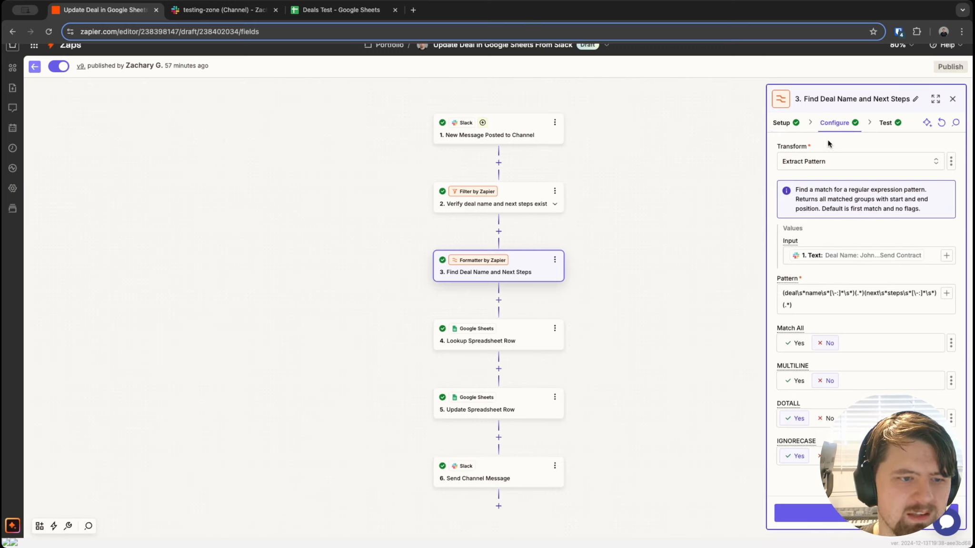
pyautogui.click(825, 161)
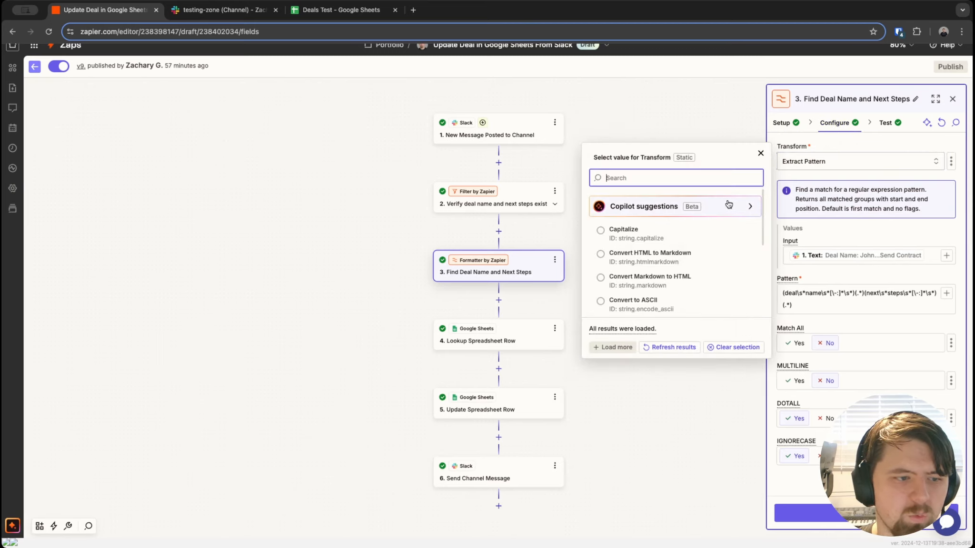
pyautogui.write('extrac')
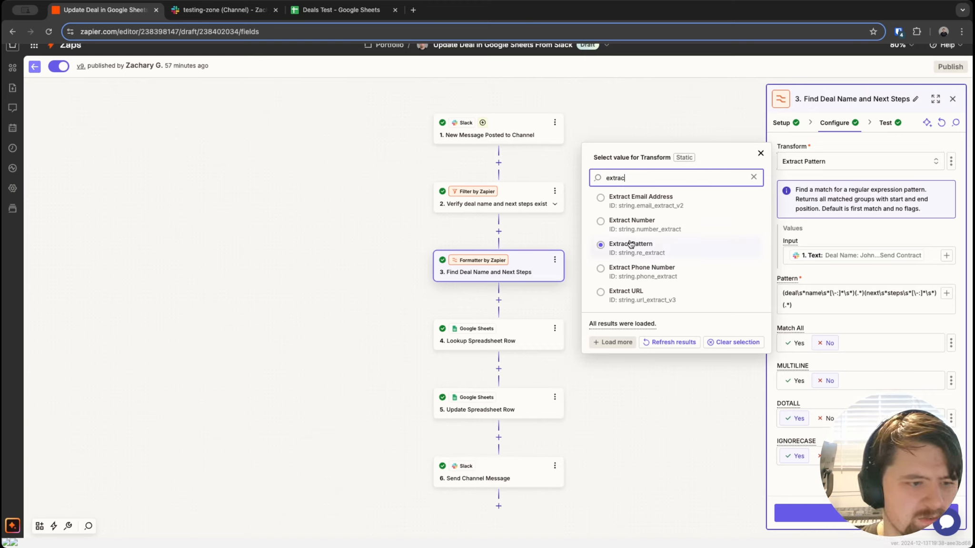
pyautogui.click(865, 231)
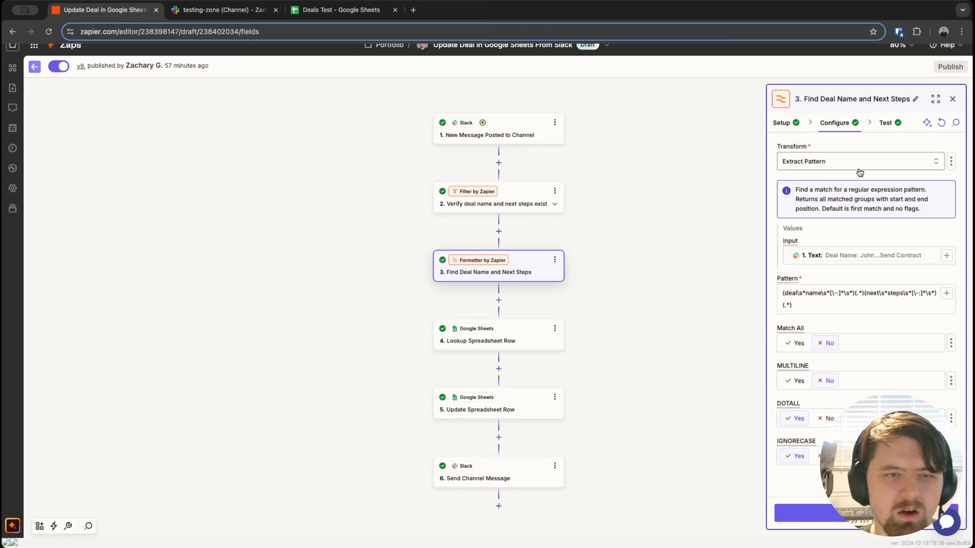
pyautogui.moveTo(850, 189); pyautogui.dragTo(901, 188)
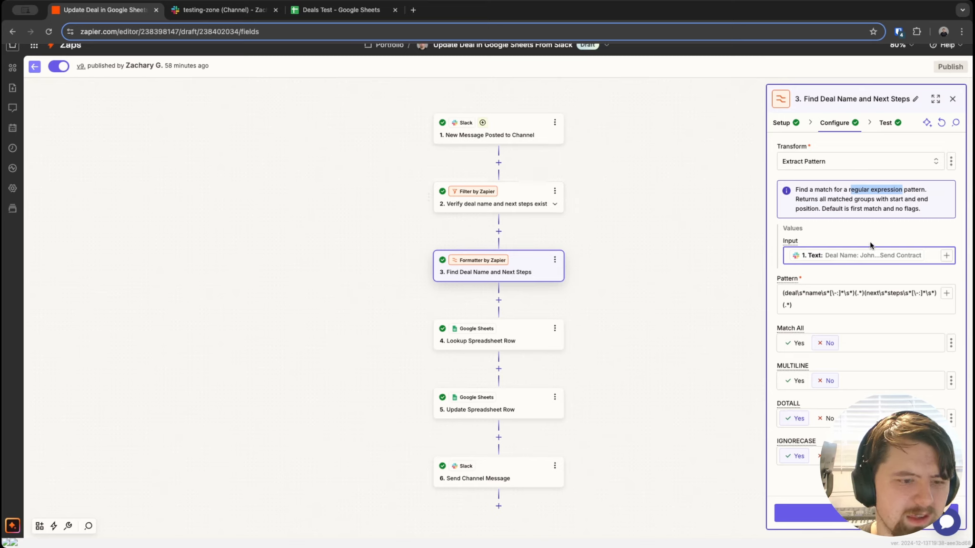
pyautogui.click(796, 293)
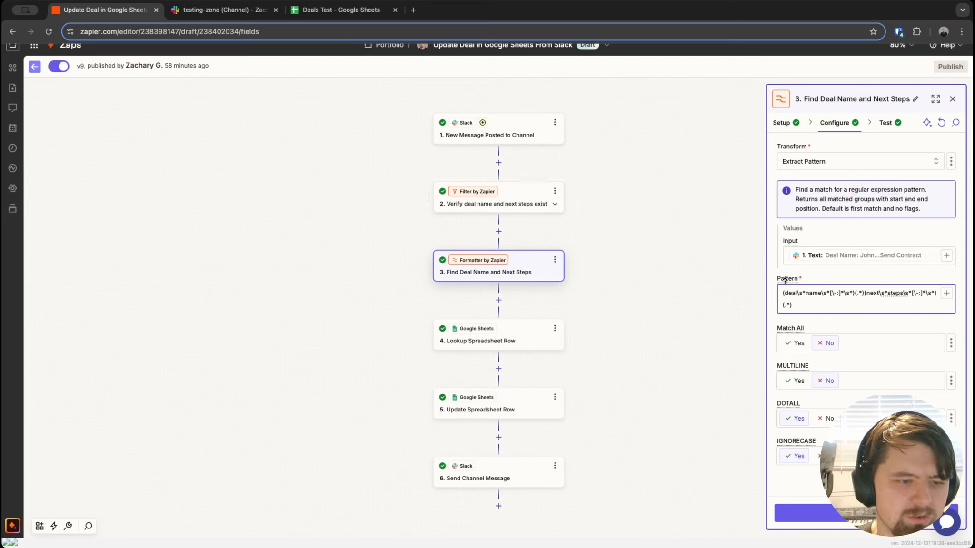
pyautogui.moveTo(781, 294); pyautogui.dragTo(933, 295)
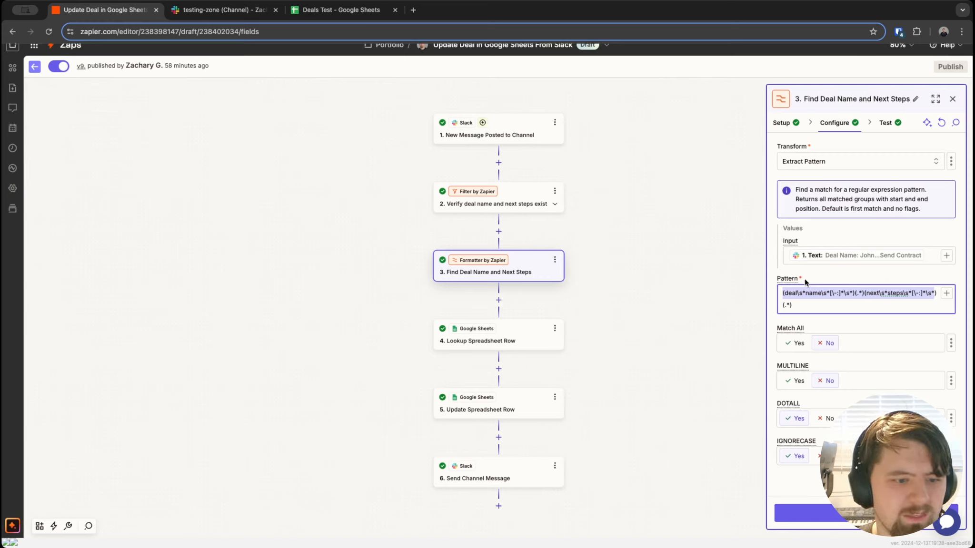
pyautogui.click(789, 296)
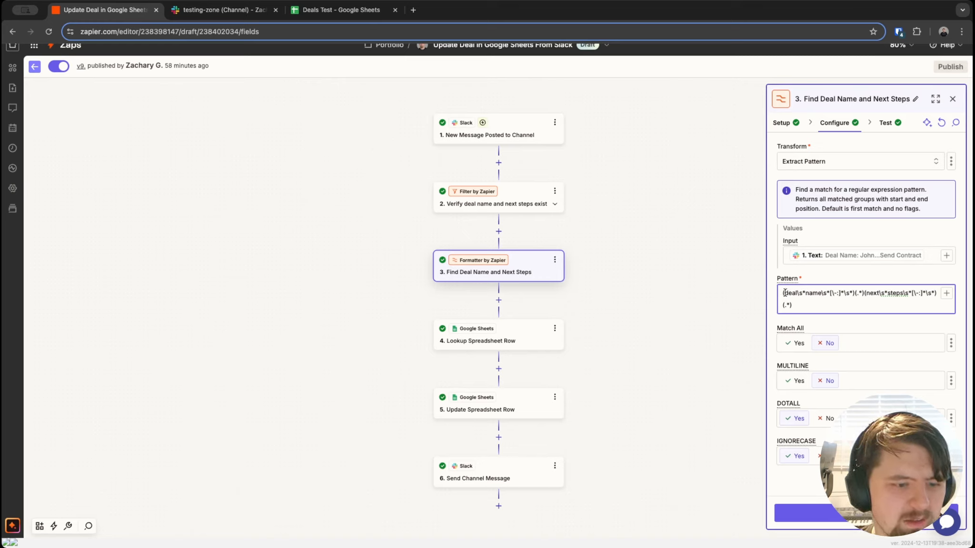
pyautogui.moveTo(785, 293); pyautogui.dragTo(797, 294)
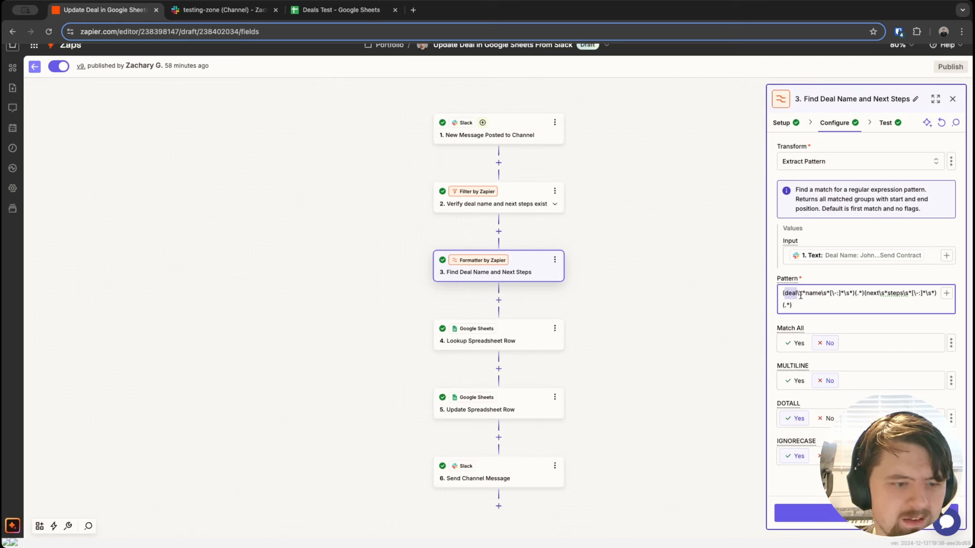
pyautogui.click(786, 292)
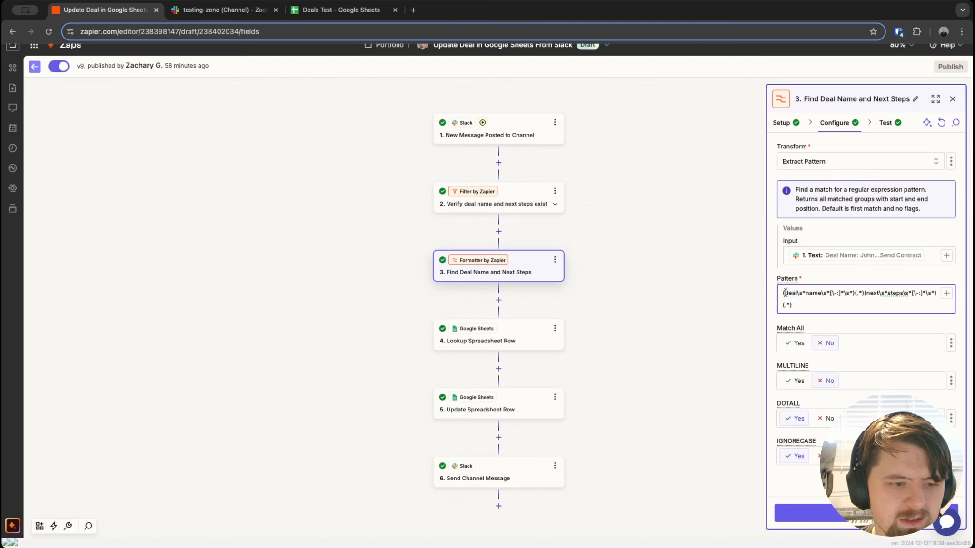
pyautogui.moveTo(797, 292); pyautogui.dragTo(805, 291)
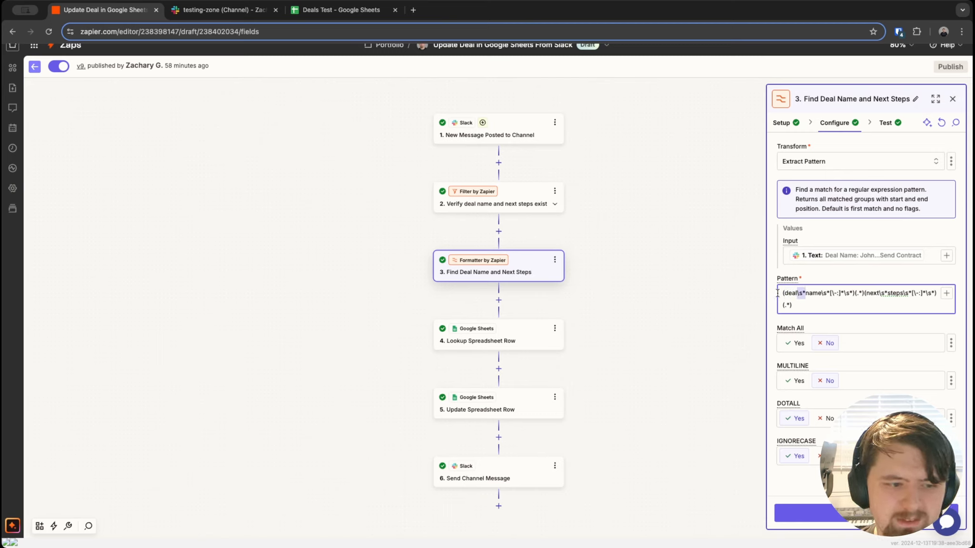
pyautogui.moveTo(809, 294); pyautogui.dragTo(825, 295)
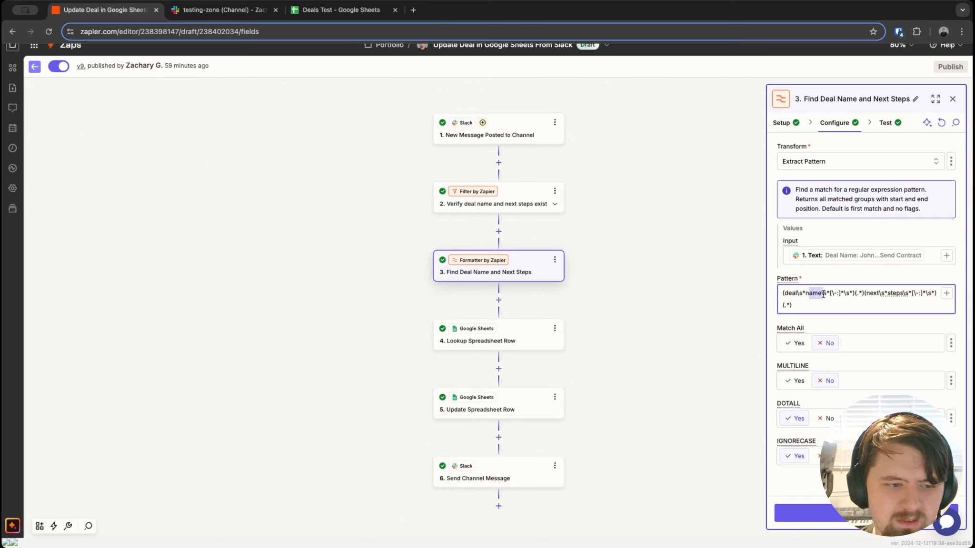
pyautogui.click(828, 292)
pyautogui.moveTo(827, 292); pyautogui.dragTo(821, 293)
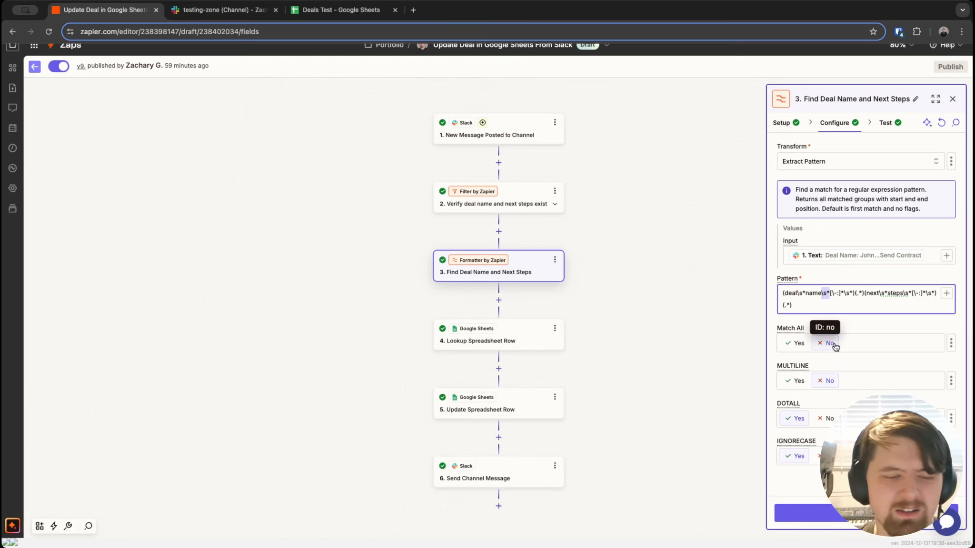
pyautogui.click(835, 298)
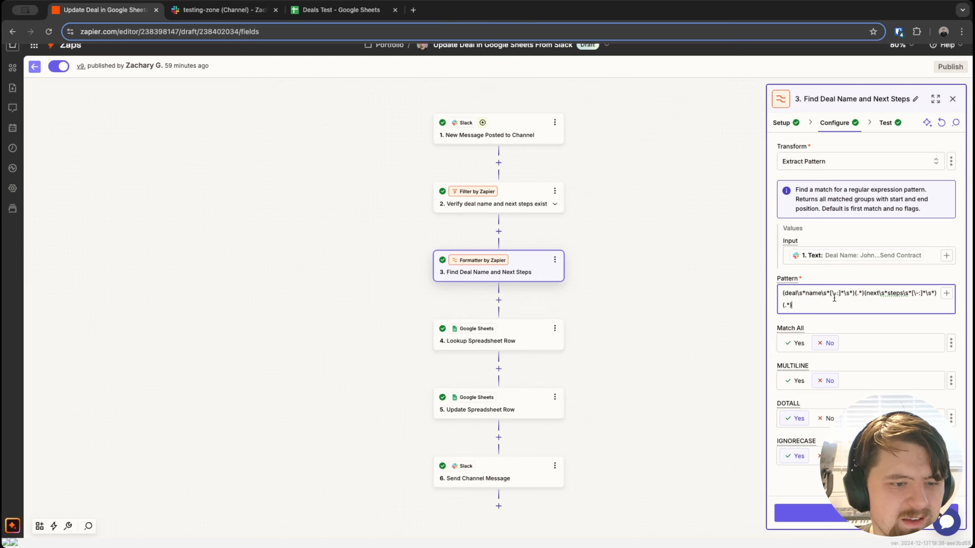
pyautogui.moveTo(833, 295); pyautogui.dragTo(839, 295)
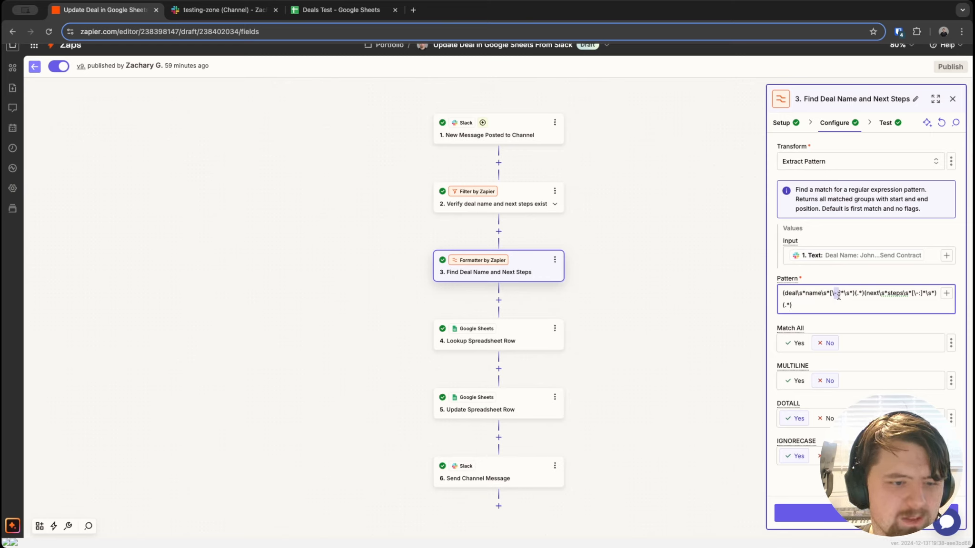
pyautogui.click(849, 287)
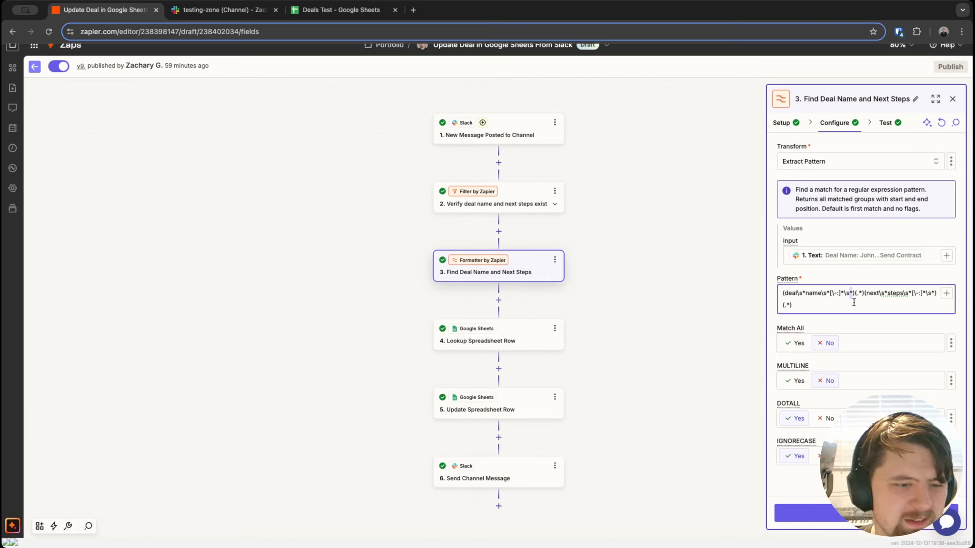
pyautogui.moveTo(843, 293); pyautogui.dragTo(851, 294)
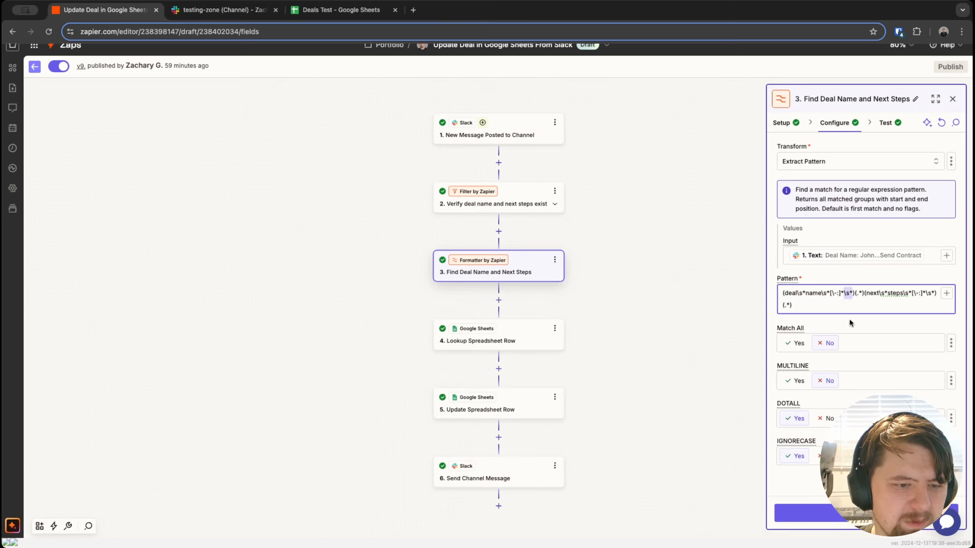
pyautogui.click(858, 293)
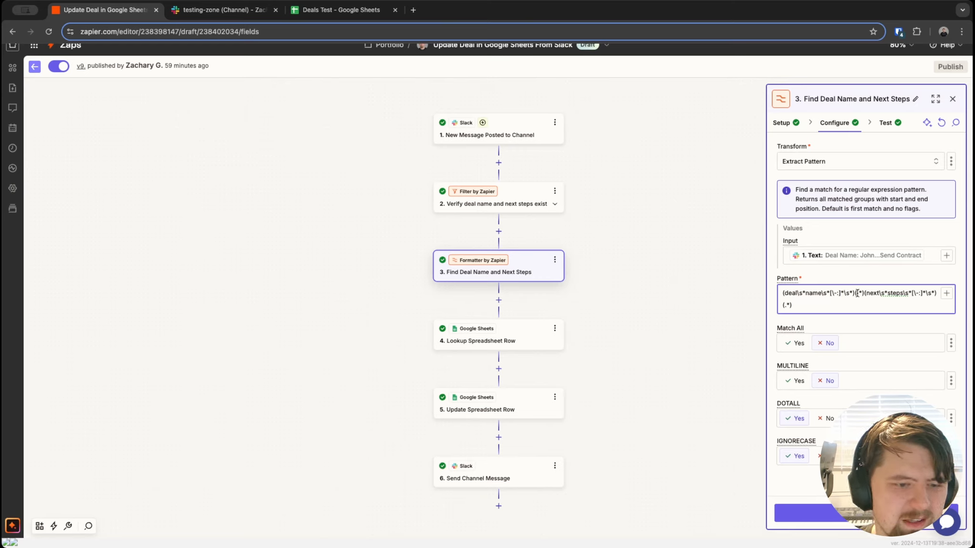
pyautogui.moveTo(855, 294); pyautogui.dragTo(864, 293)
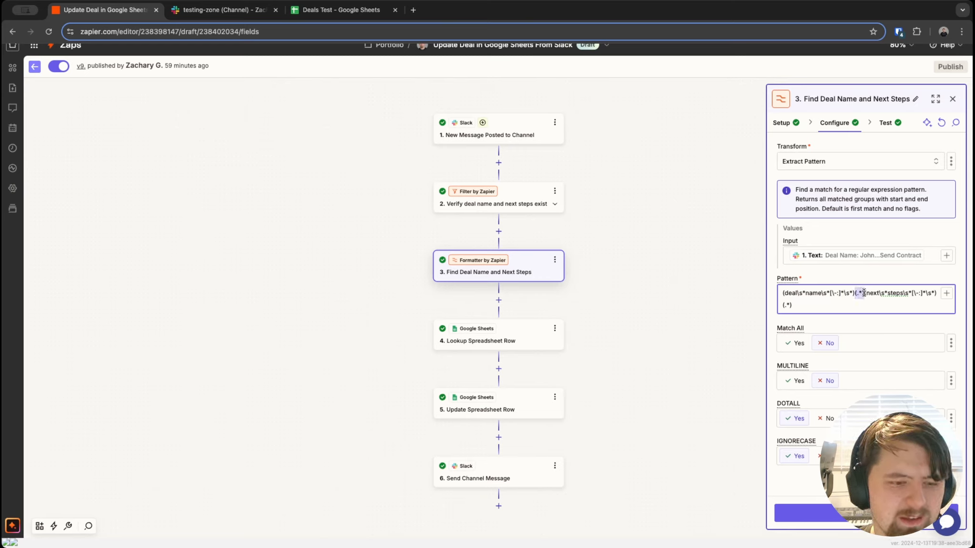
pyautogui.moveTo(814, 296); pyautogui.dragTo(783, 296)
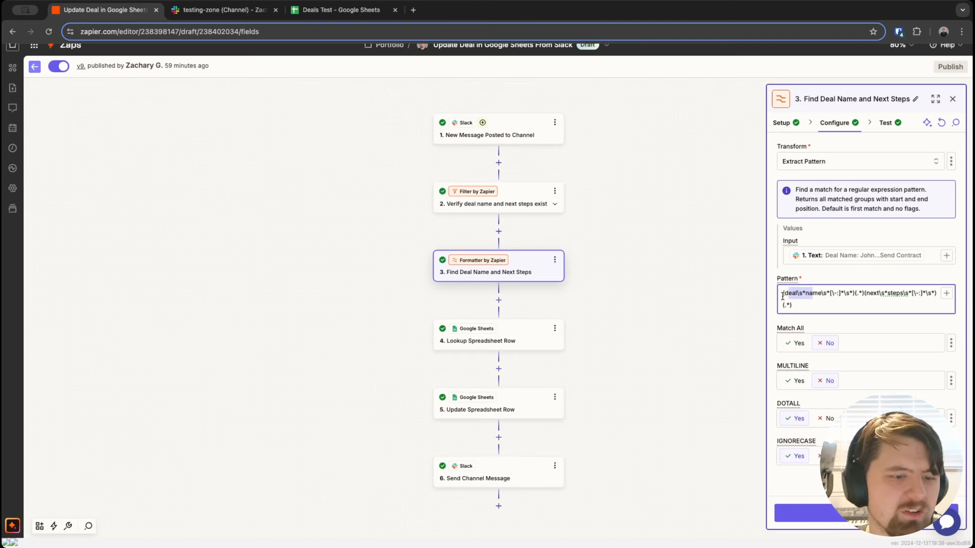
pyautogui.moveTo(866, 295); pyautogui.dragTo(885, 295)
# Step: Highlight the final (.*) next steps capture group in the Pattern, then open the Slack trigger step
pyautogui.click(867, 295)
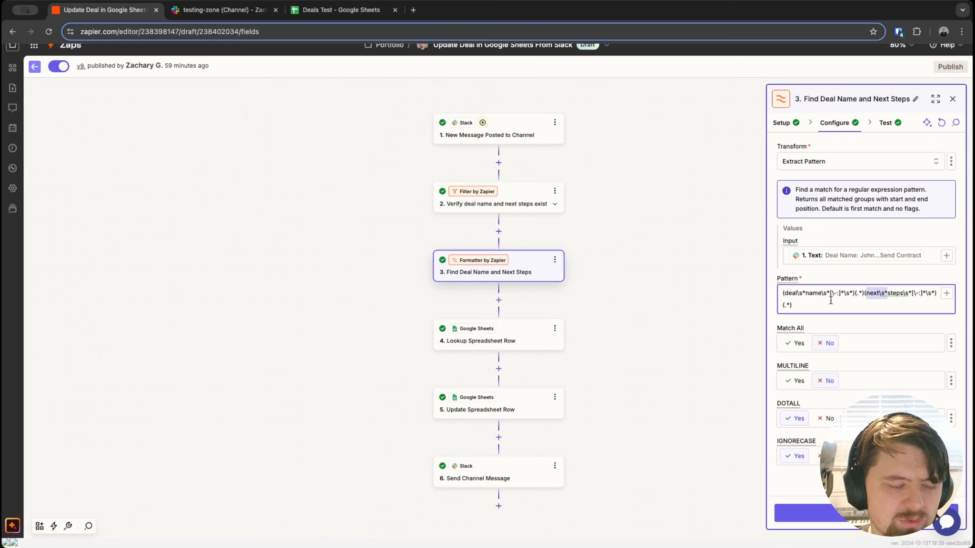
pyautogui.click(868, 295)
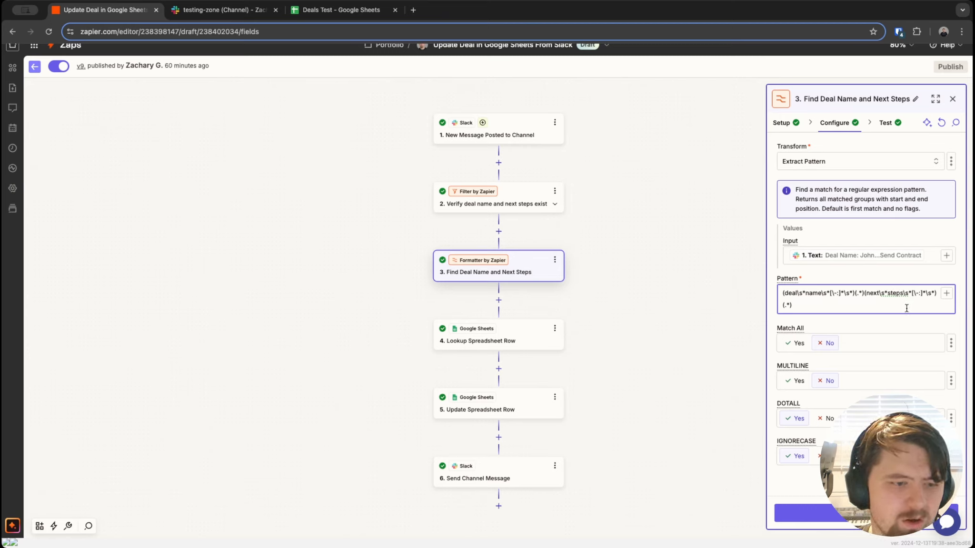
pyautogui.moveTo(799, 304); pyautogui.dragTo(780, 301)
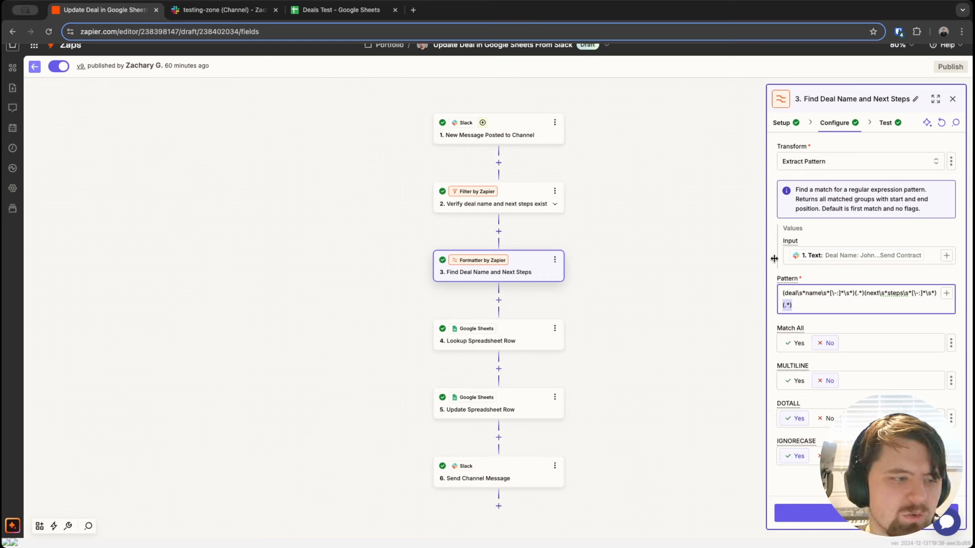
pyautogui.click(486, 137)
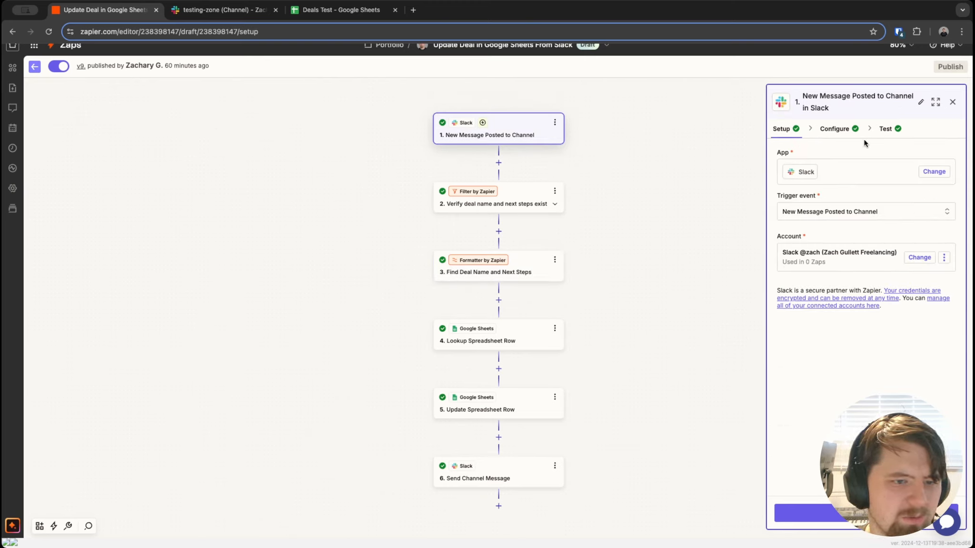
# Step: Recheck the sample message's deal name and next steps, then view the formatter's output and pattern settings
pyautogui.click(885, 129)
pyautogui.moveTo(819, 242)
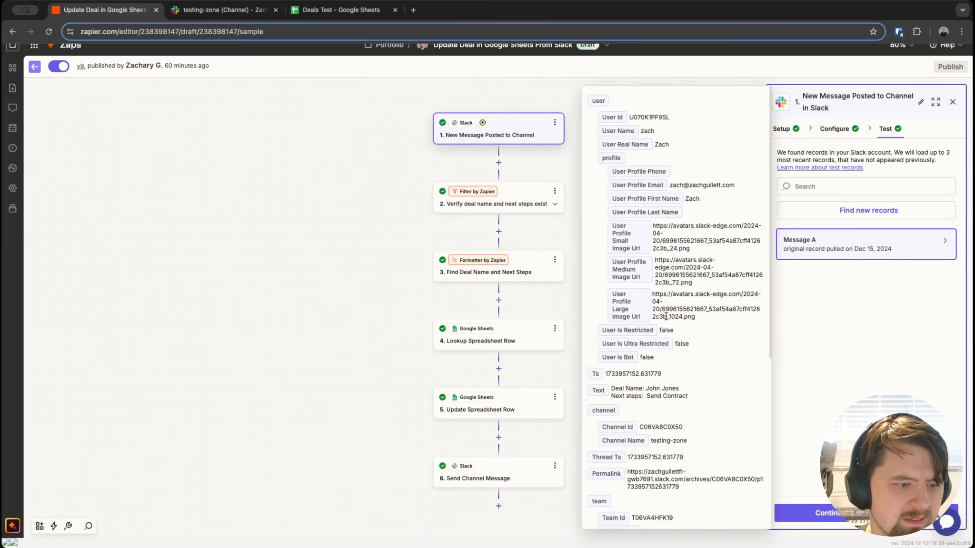
pyautogui.scroll(-3, 679, 290)
pyautogui.moveTo(685, 286)
pyautogui.mouseDown()
pyautogui.moveTo(612, 278)
pyautogui.moveTo(687, 279)
pyautogui.mouseUp()
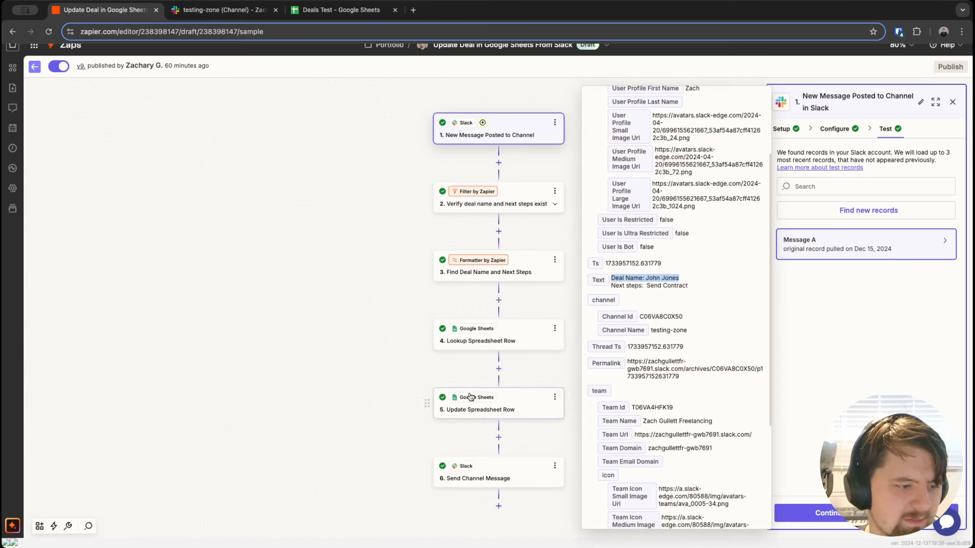
pyautogui.click(487, 275)
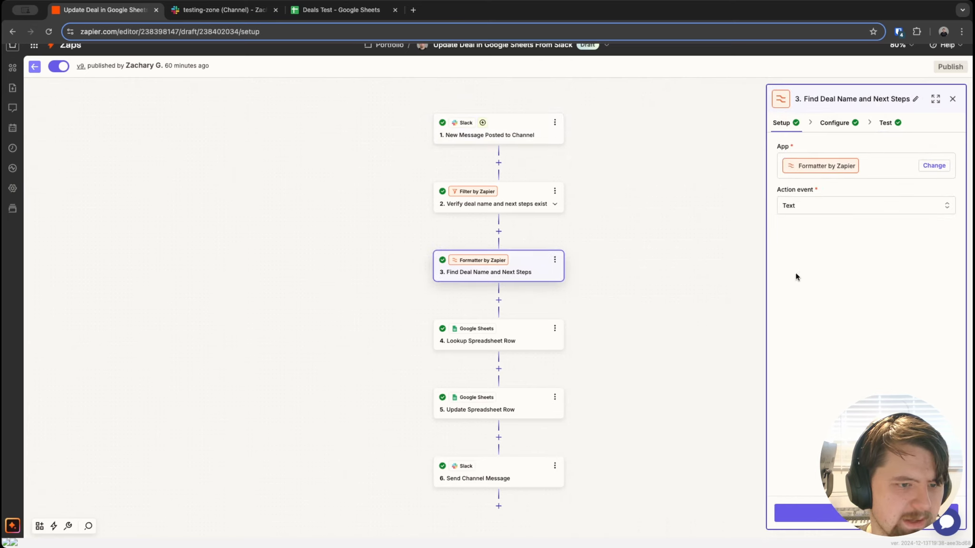
pyautogui.click(886, 123)
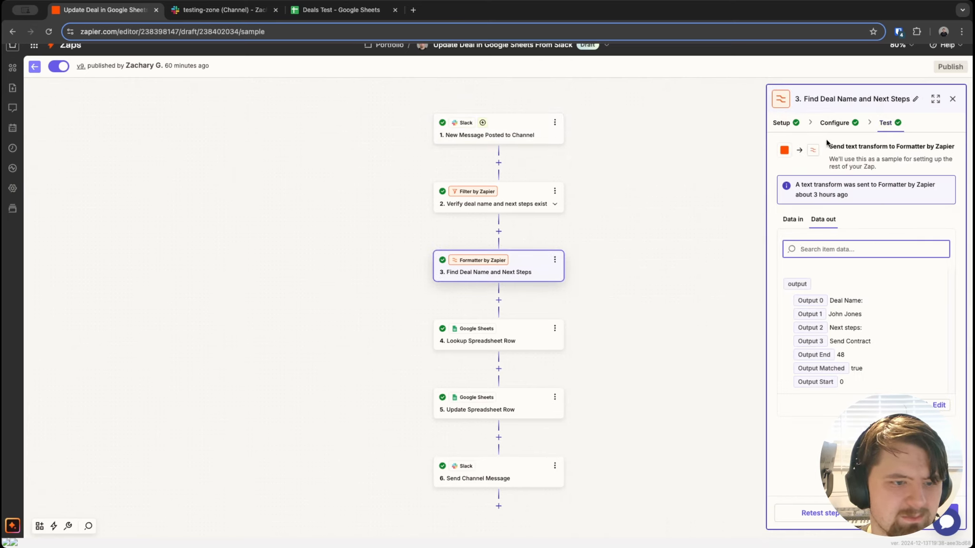
pyautogui.click(837, 124)
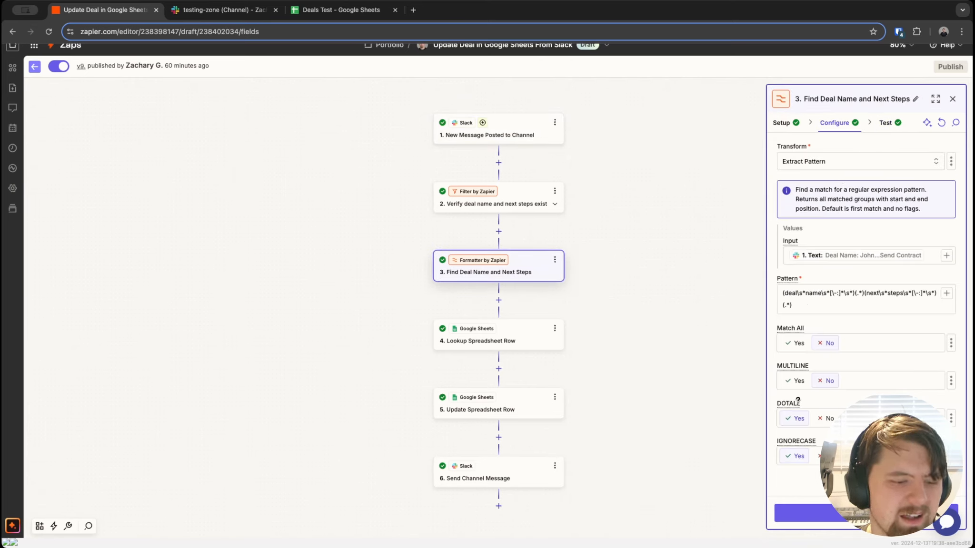
# Step: Read the DOTALL description explaining that the dot matches line breaks, then reopen the Slack trigger step
pyautogui.moveTo(790, 402)
pyautogui.moveTo(788, 360); pyautogui.dragTo(898, 358)
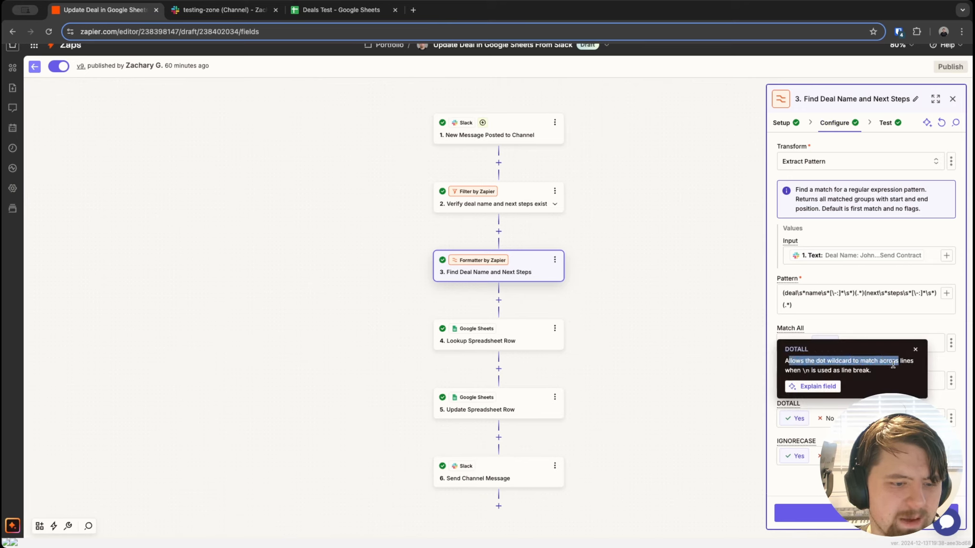
pyautogui.moveTo(801, 371); pyautogui.dragTo(875, 371)
pyautogui.click(805, 370)
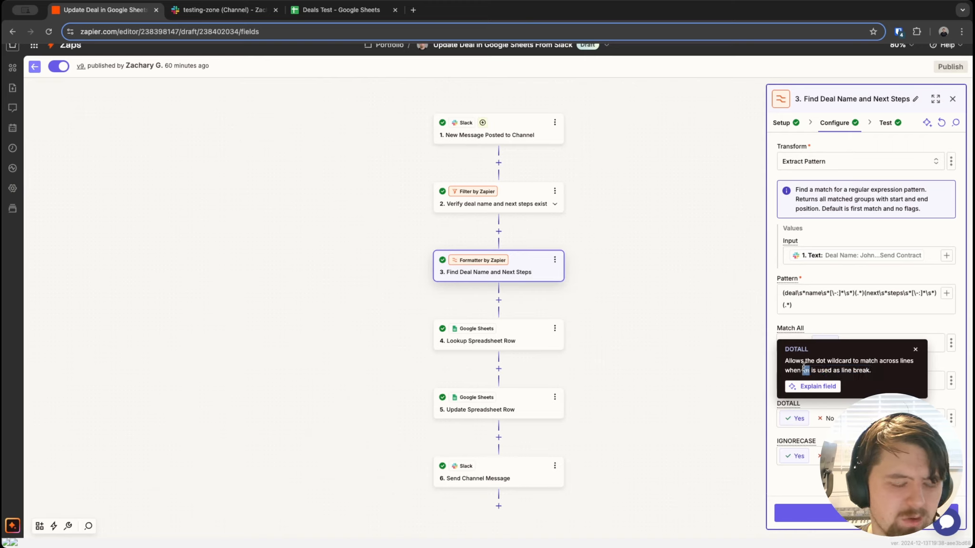
pyautogui.click(517, 135)
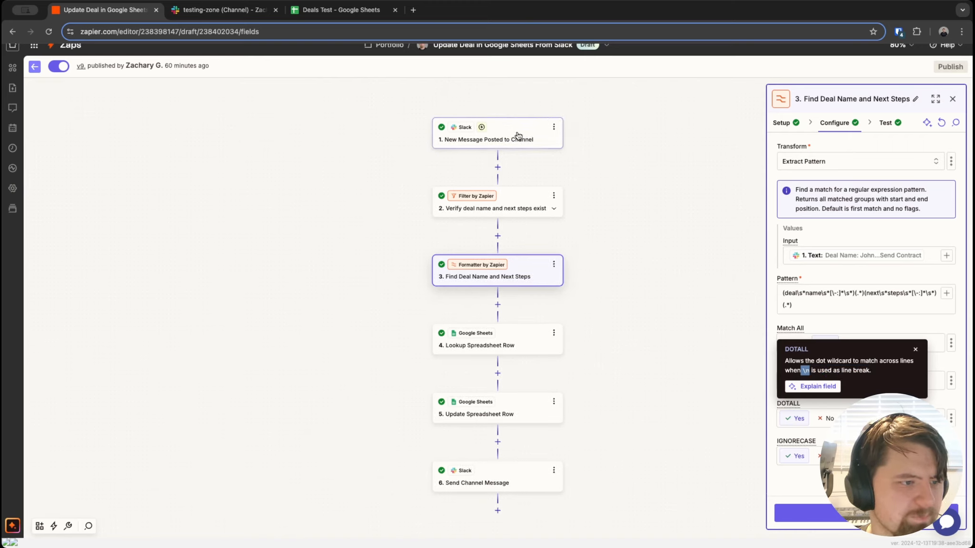
# Step: Read Message A's sample deal text in the trigger's test records, then reopen the Find Deal Name and Next Steps formatter
pyautogui.click(888, 129)
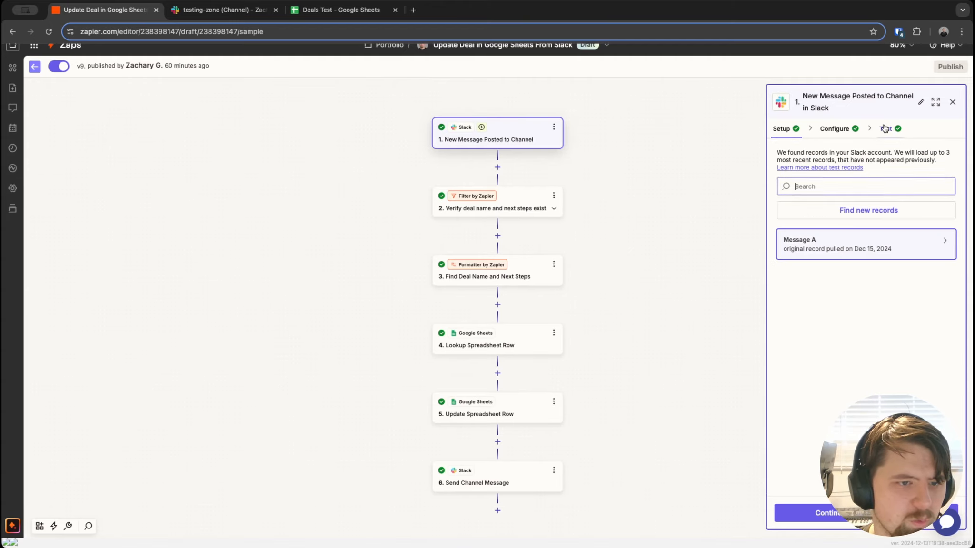
pyautogui.click(864, 245)
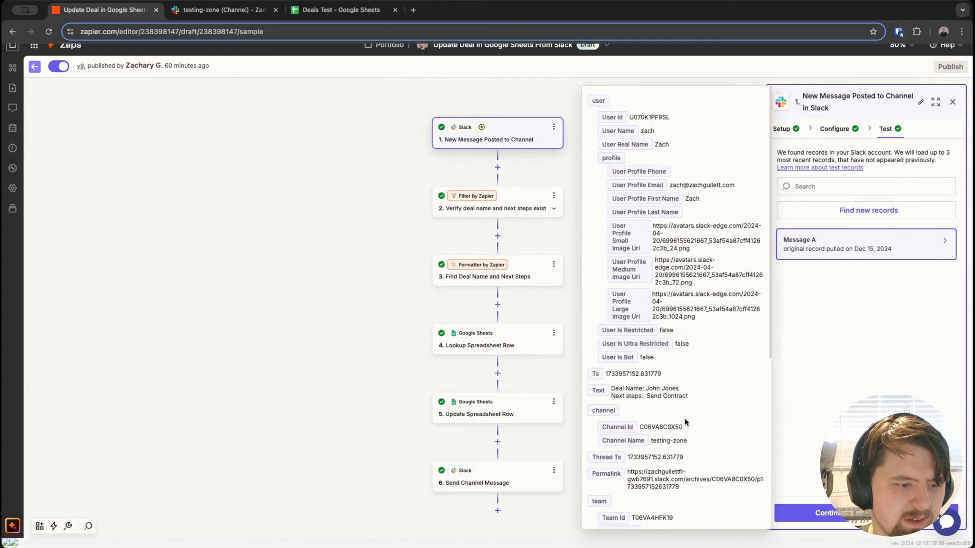
pyautogui.scroll(-3, 642, 238)
pyautogui.moveTo(631, 249); pyautogui.dragTo(688, 256)
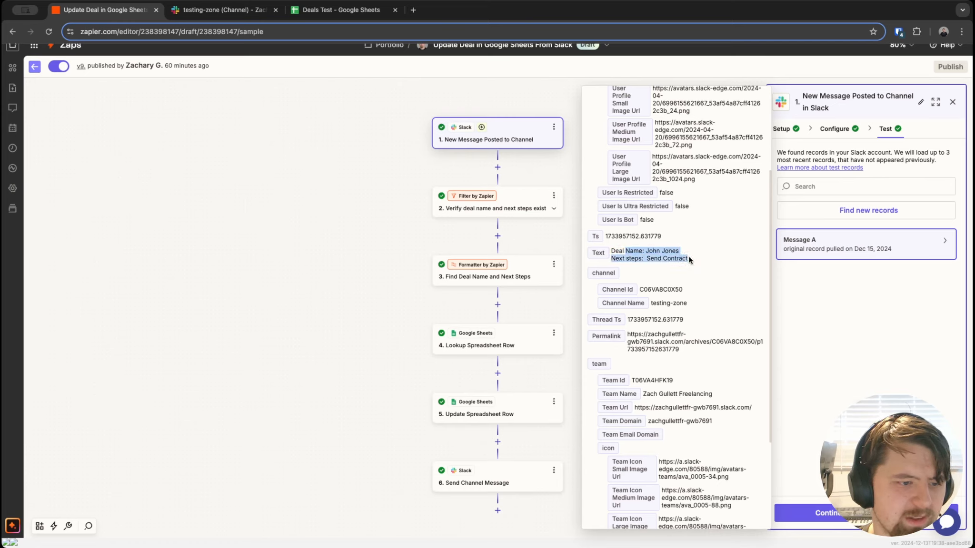
pyautogui.click(669, 256)
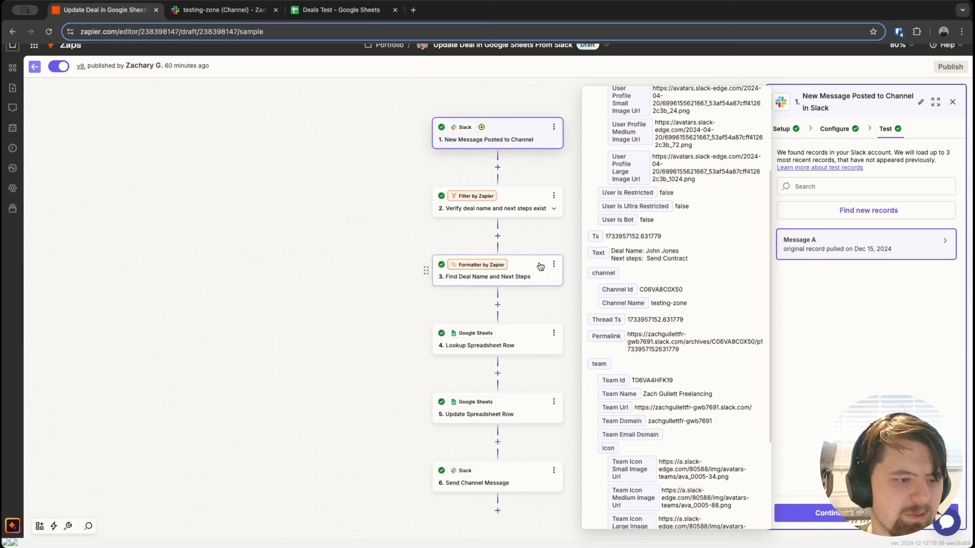
pyautogui.moveTo(689, 257); pyautogui.dragTo(614, 249)
pyautogui.click(613, 249)
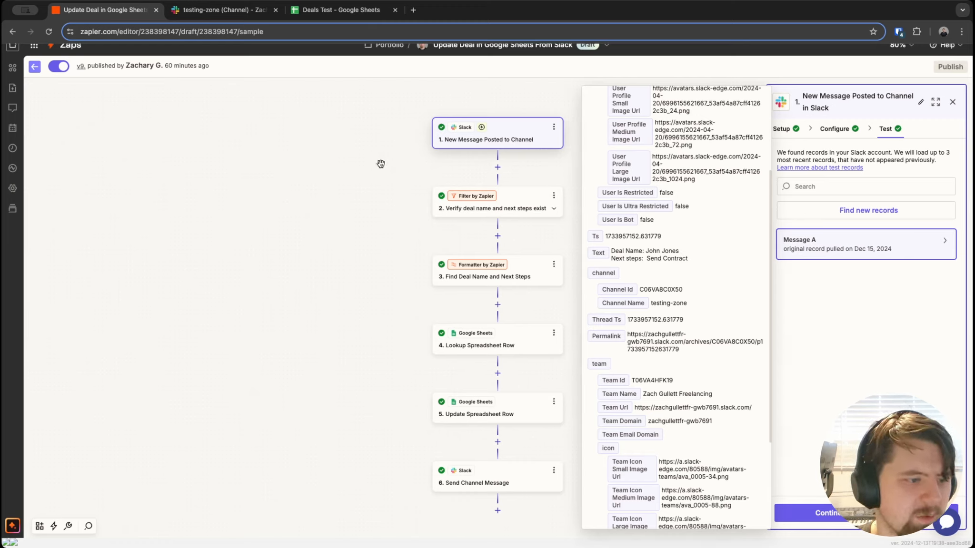
pyautogui.click(523, 270)
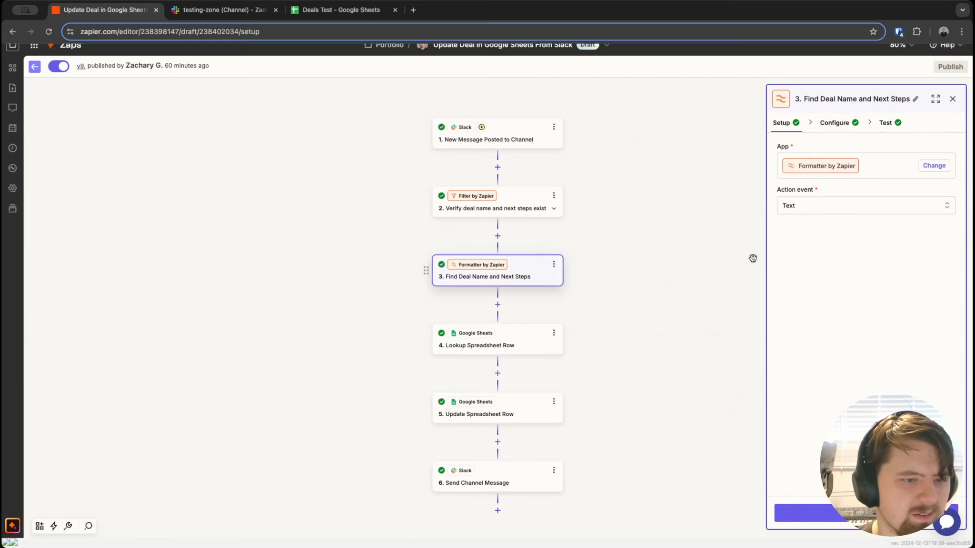
# Step: Review the formatter step's pattern settings, briefly peeking at the Lookup Spreadsheet Row step
pyautogui.click(842, 123)
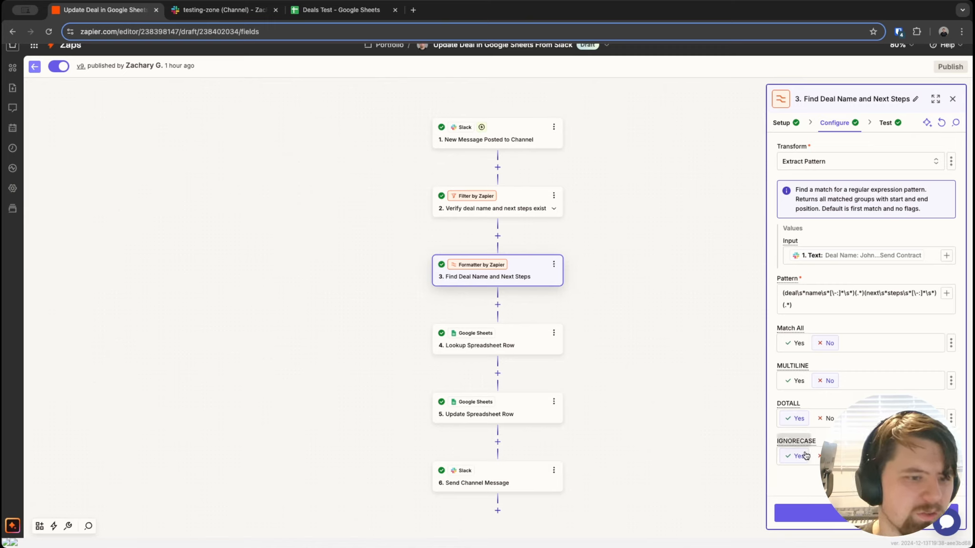
pyautogui.click(521, 346)
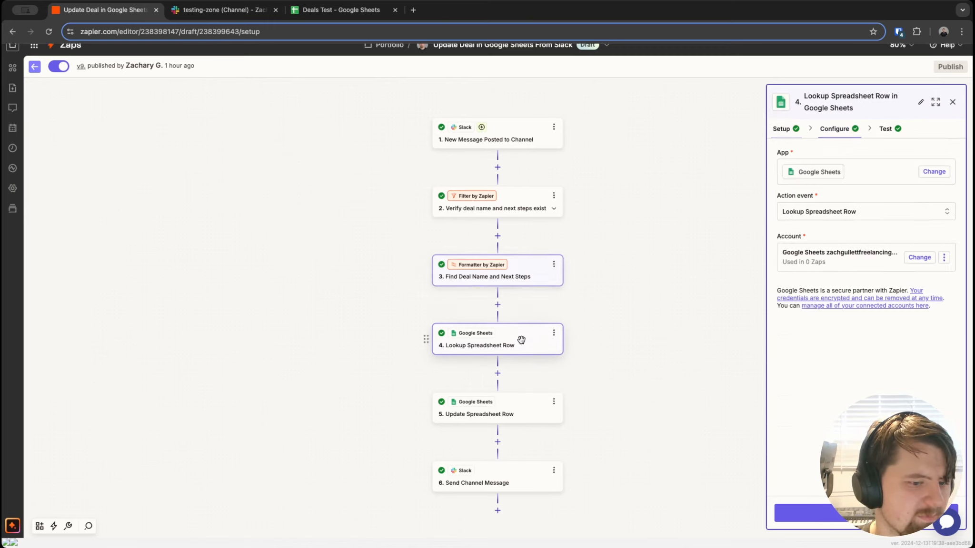
pyautogui.click(520, 270)
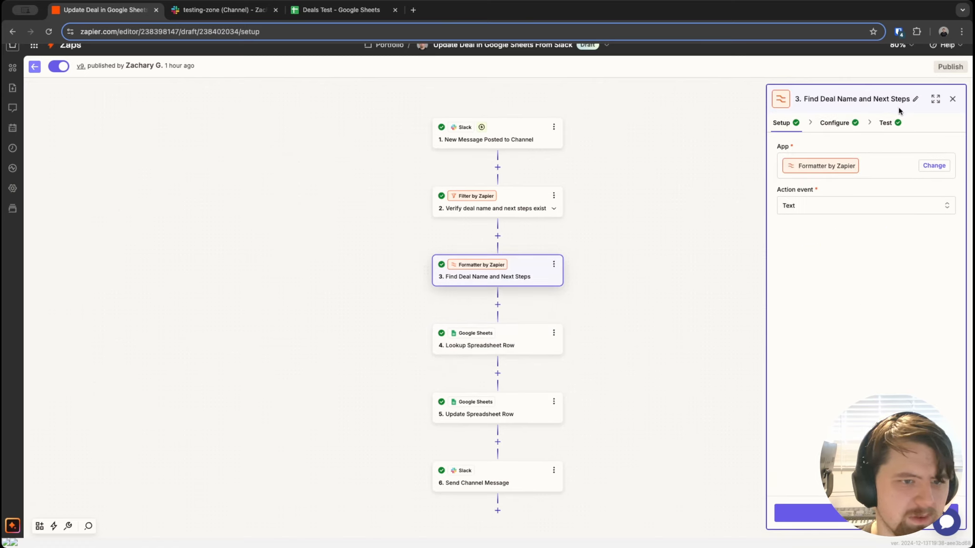
# Step: Inspect the formatter's test Output 0–3, including the deal name and 'Send Contract', then open the lookup step
pyautogui.click(886, 123)
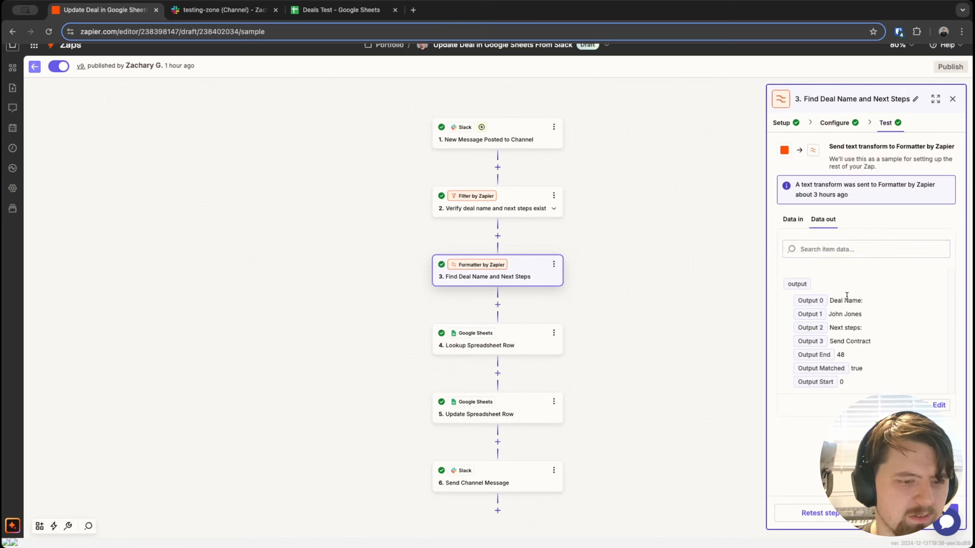
pyautogui.moveTo(840, 301); pyautogui.dragTo(827, 327)
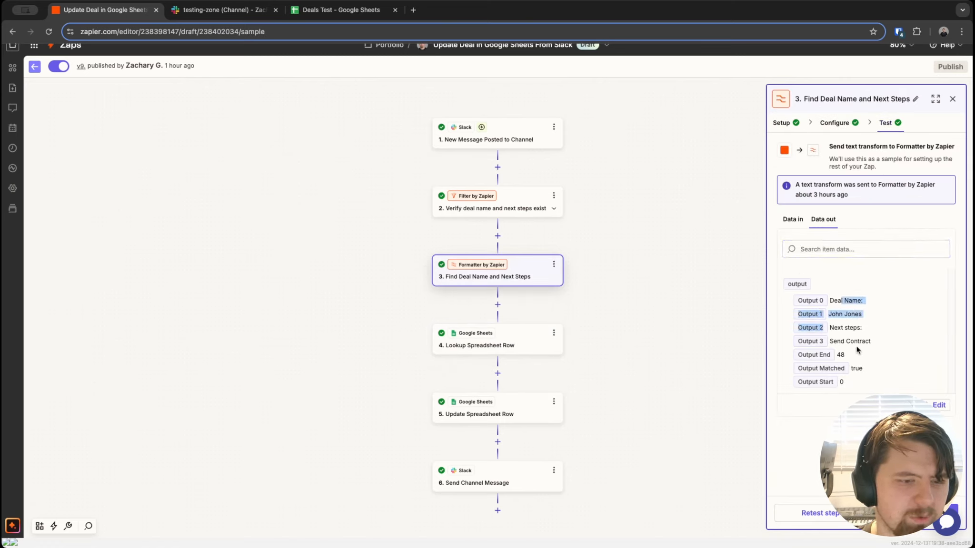
pyautogui.click(844, 303)
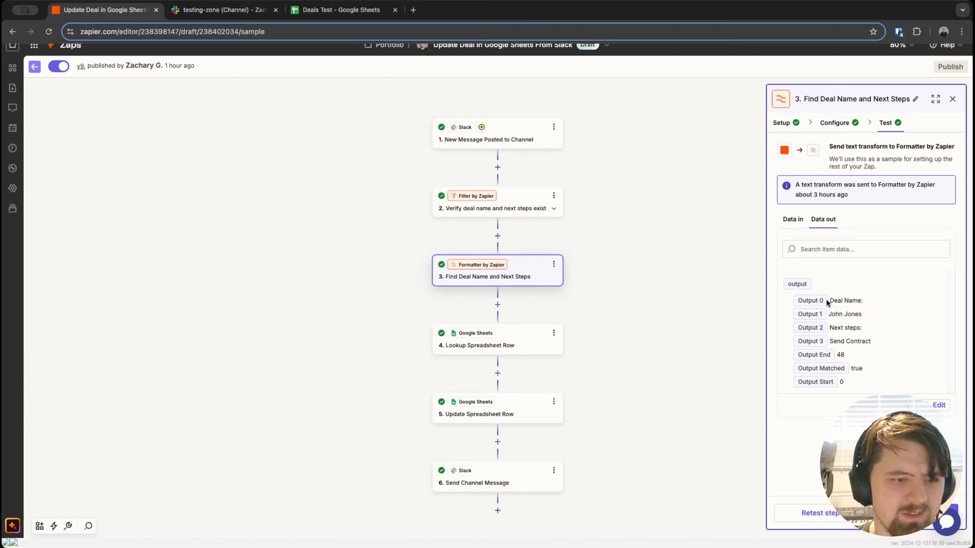
pyautogui.moveTo(832, 301); pyautogui.dragTo(859, 338)
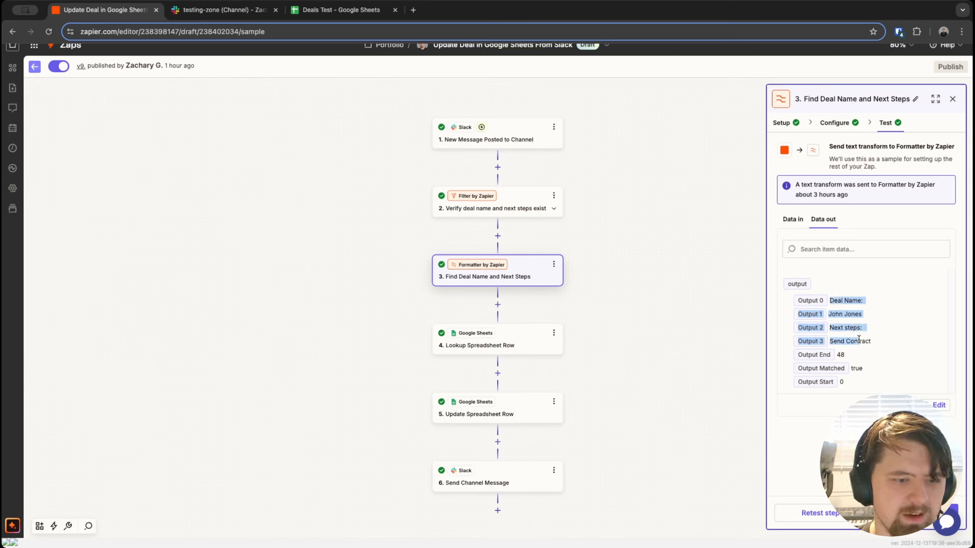
pyautogui.click(827, 304)
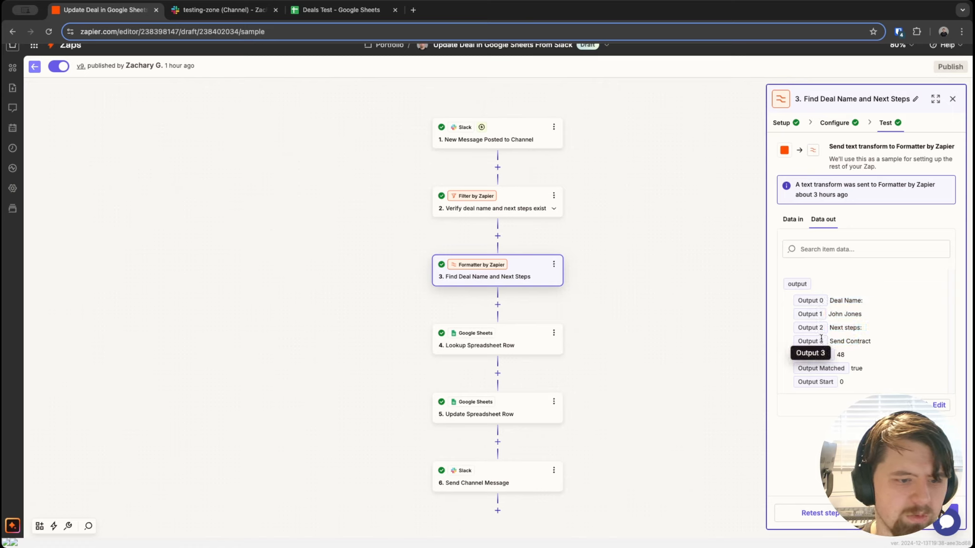
pyautogui.moveTo(833, 299); pyautogui.dragTo(880, 343)
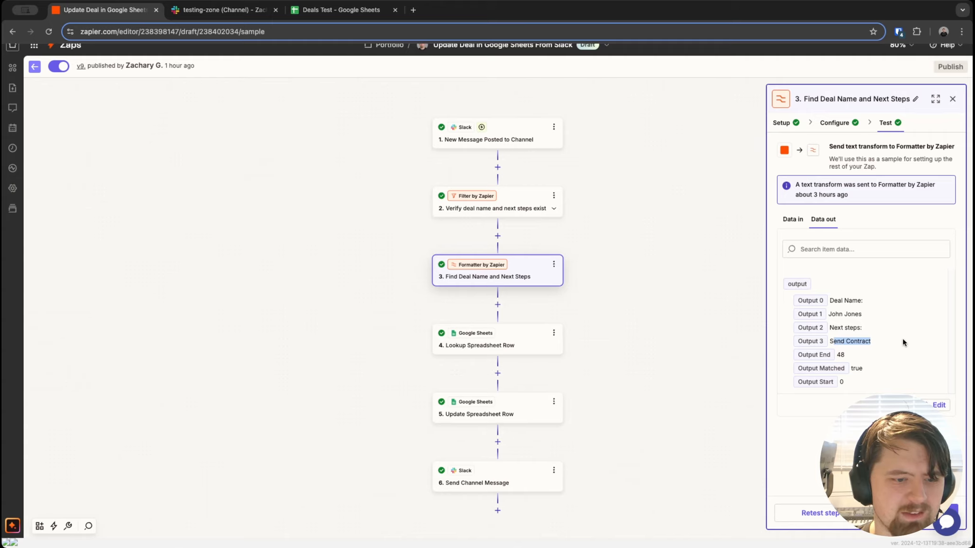
pyautogui.click(903, 317)
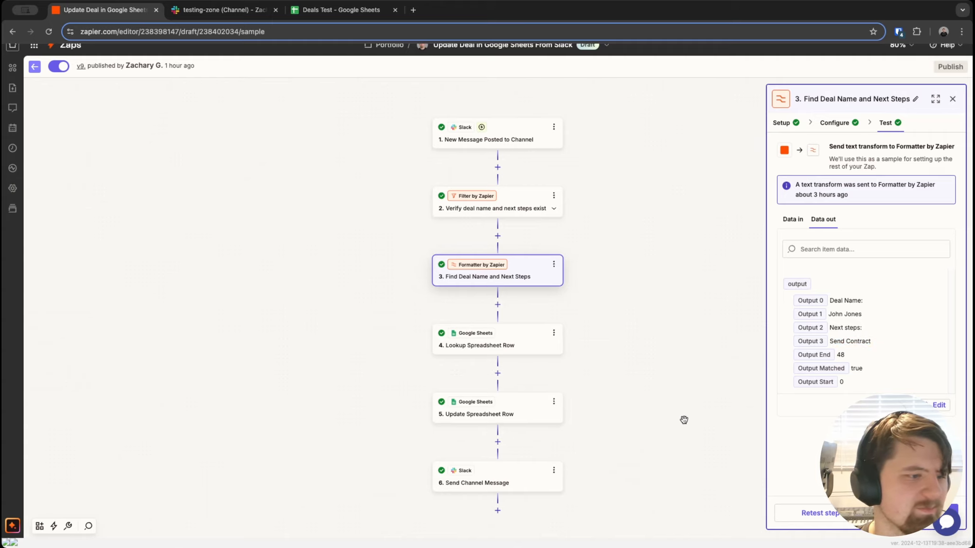
pyautogui.click(529, 341)
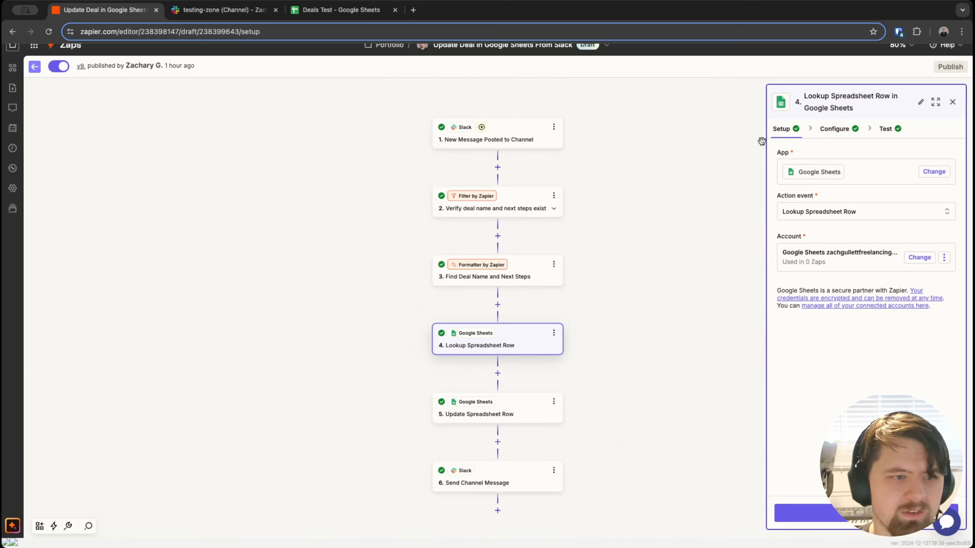
# Step: Check the lookup searches Deals Test Sheet1's Deal Name column, then bring up the Deals Test spreadsheet
pyautogui.click(831, 128)
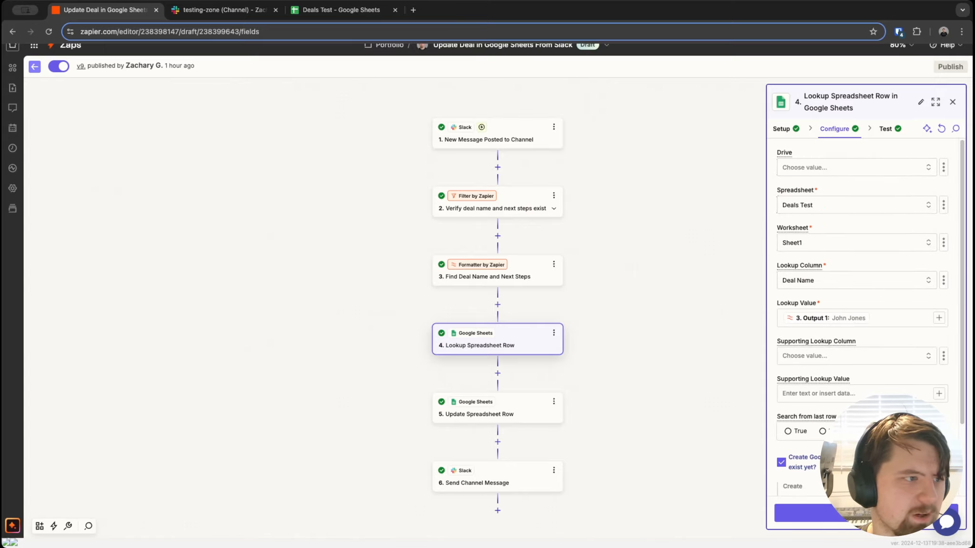
pyautogui.click(333, 13)
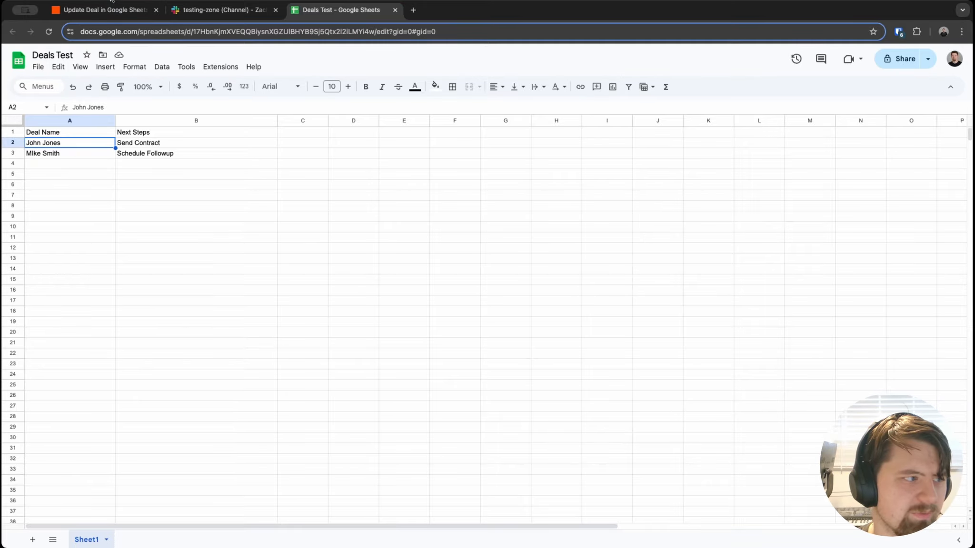
# Step: Compare the sheet's Deal Name and Next Steps columns against the Zap's lookup step settings
pyautogui.click(102, 10)
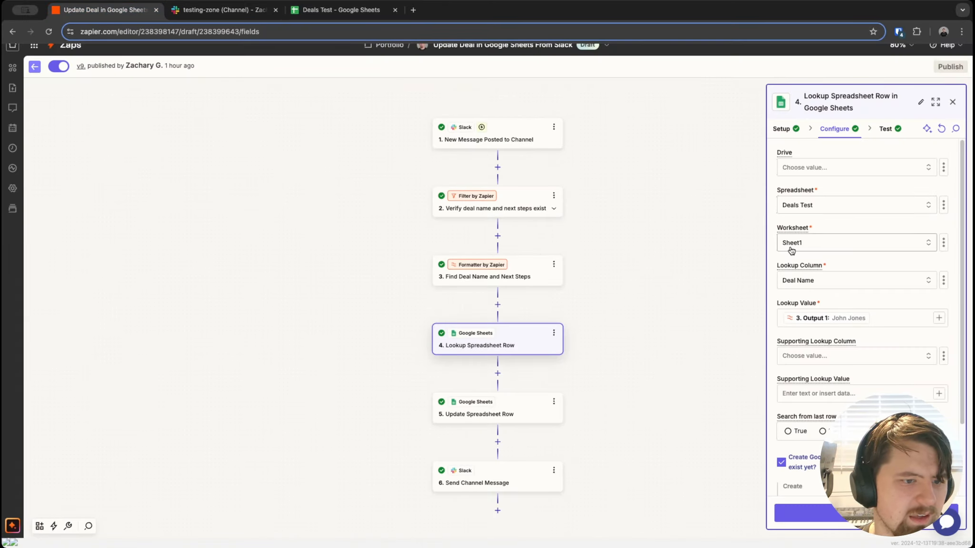
pyautogui.click(299, 17)
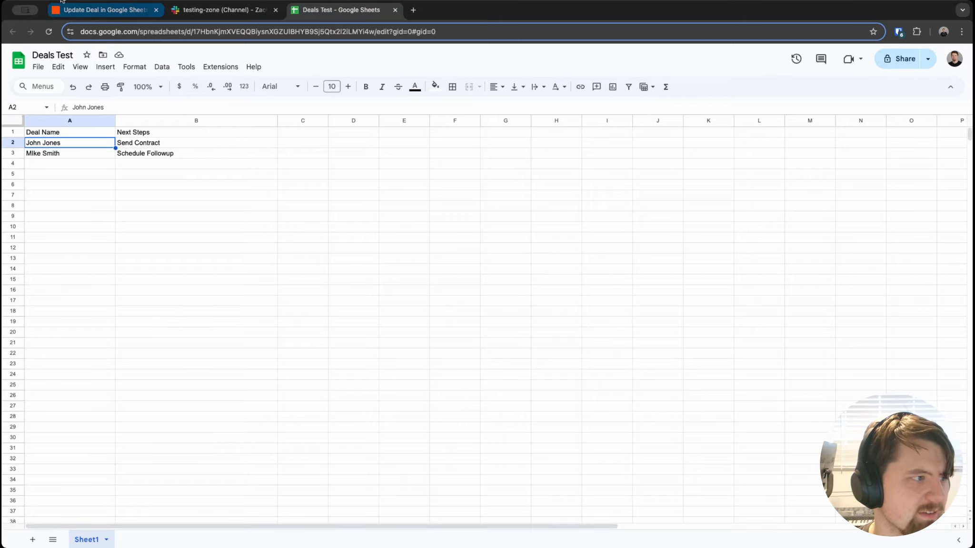
pyautogui.click(72, 15)
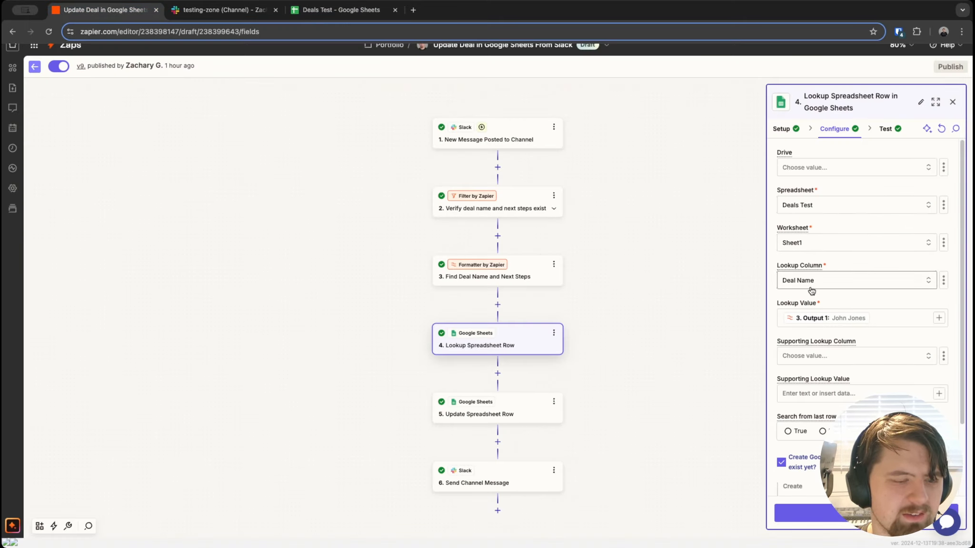
pyautogui.click(350, 11)
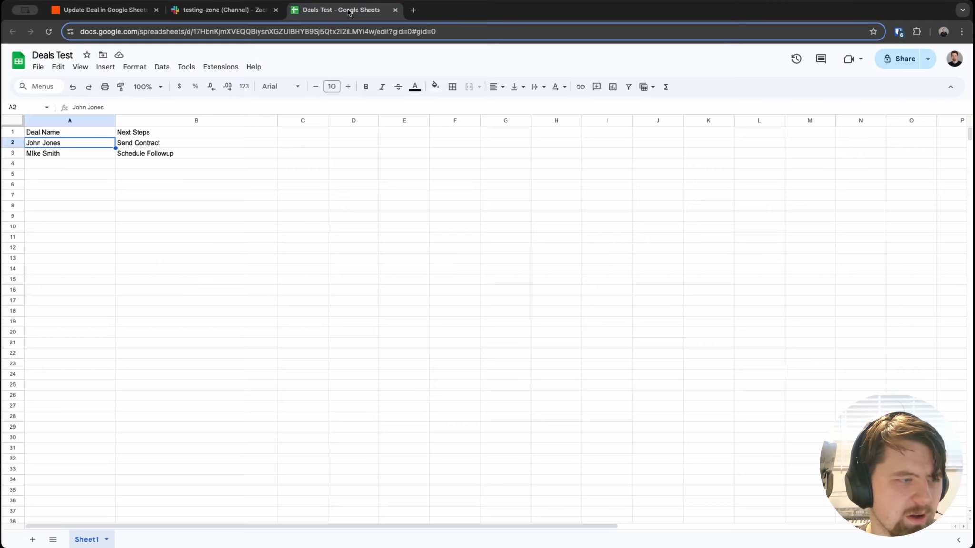
pyautogui.click(29, 136)
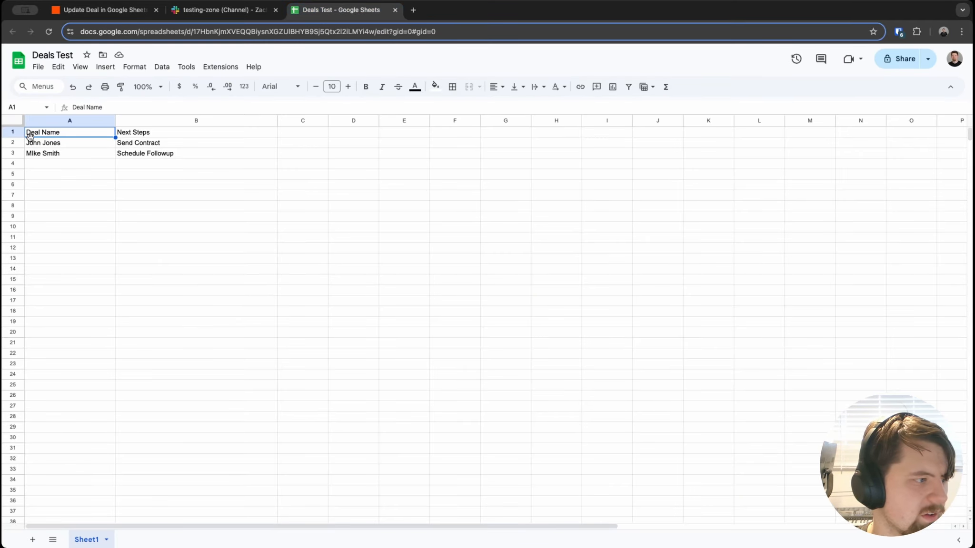
pyautogui.click(67, 10)
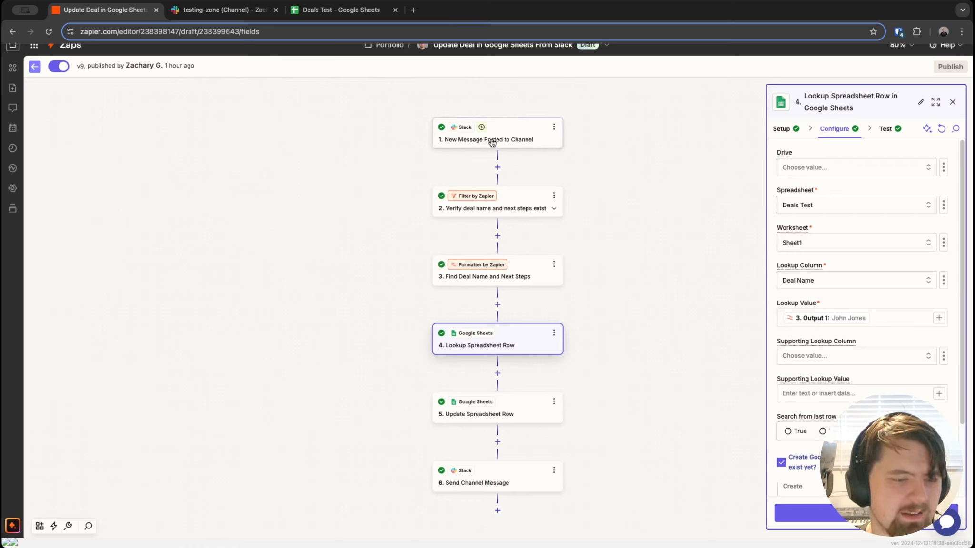
pyautogui.click(880, 326)
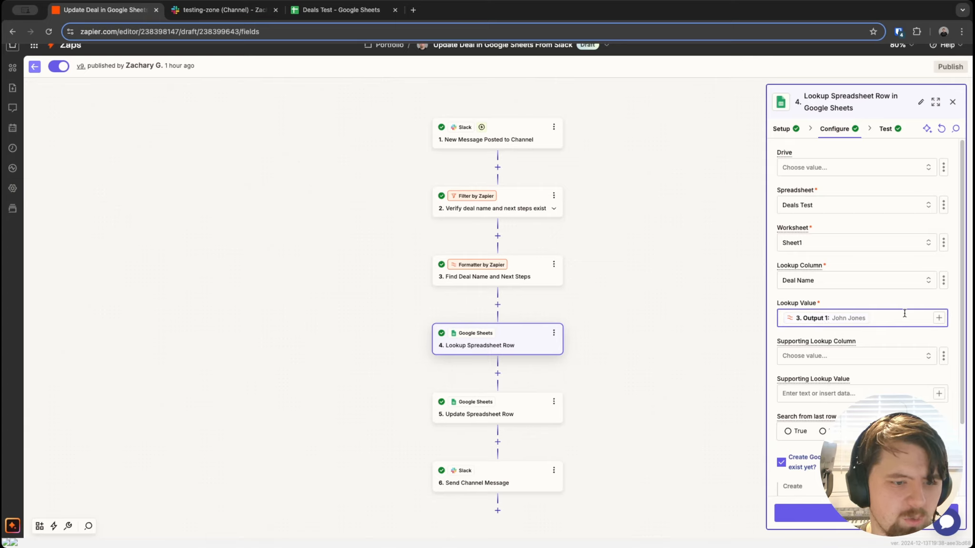
pyautogui.click(937, 321)
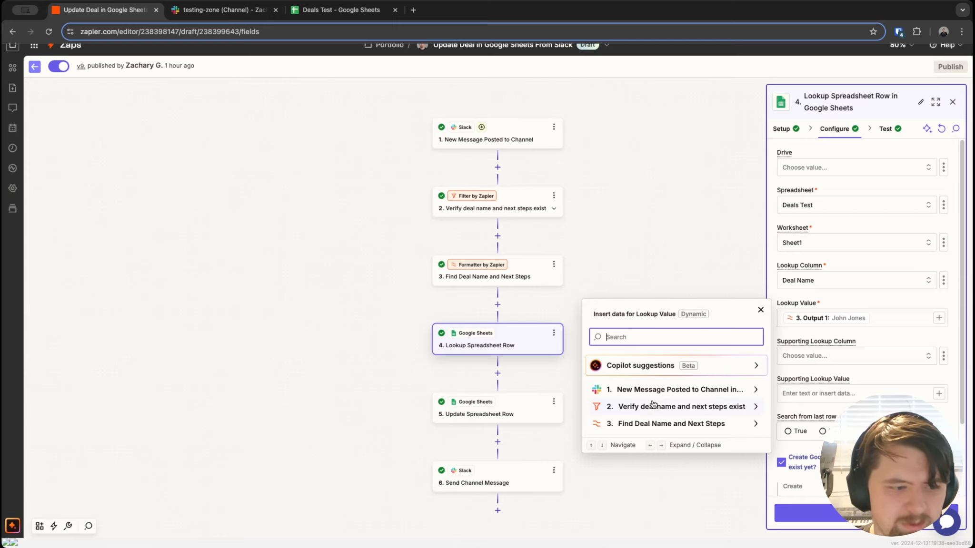
pyautogui.click(655, 424)
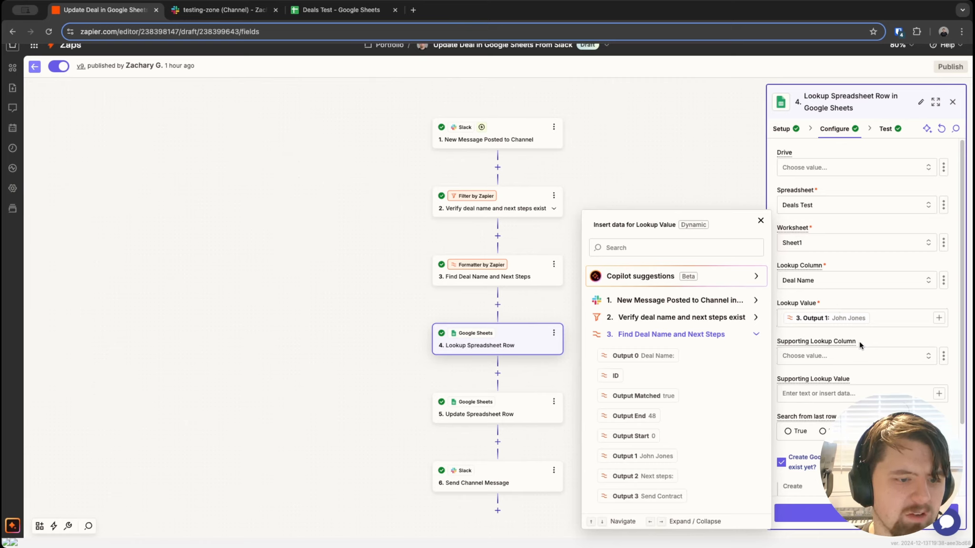
pyautogui.click(883, 334)
pyautogui.scroll(-3, 843, 368)
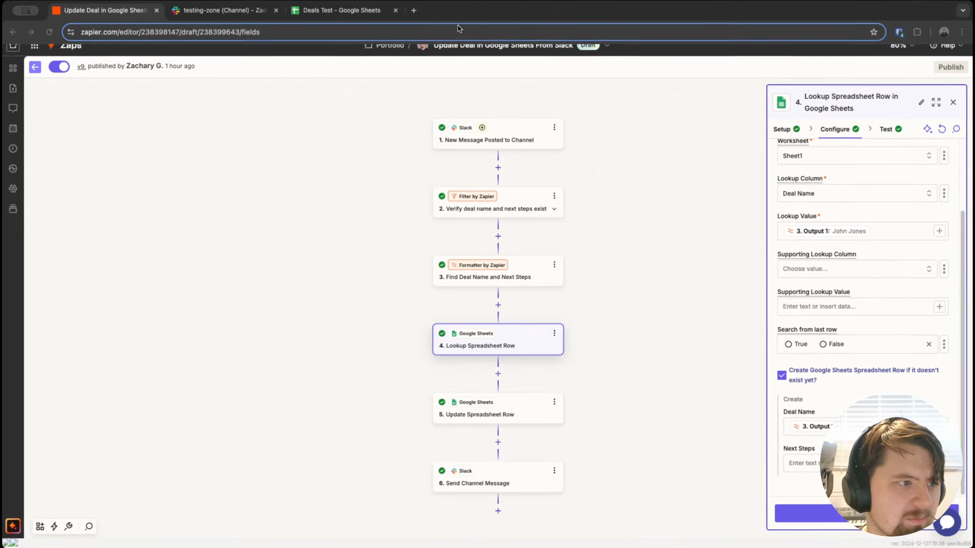
pyautogui.click(380, 12)
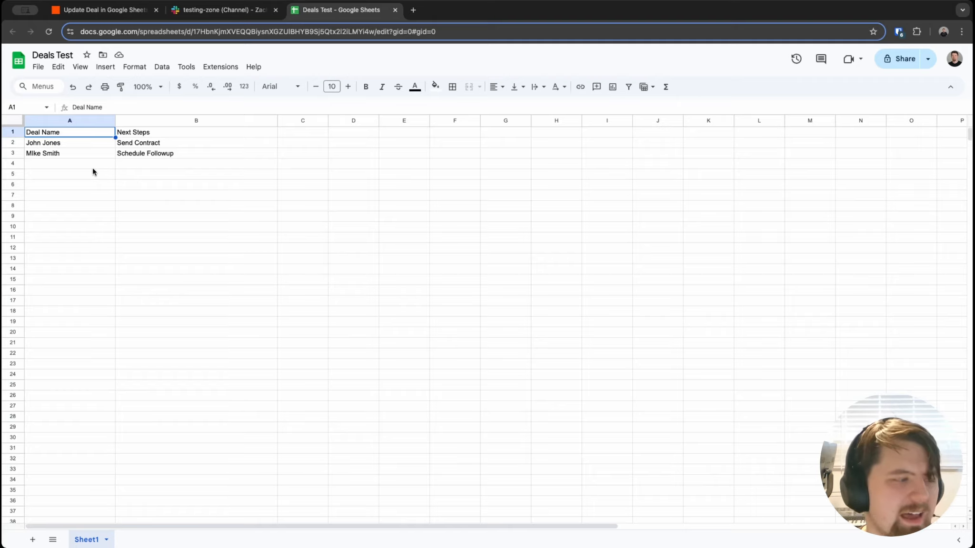
# Step: Check the first empty row below the Deals Test deals against the Zap's lookup step settings
pyautogui.click(53, 166)
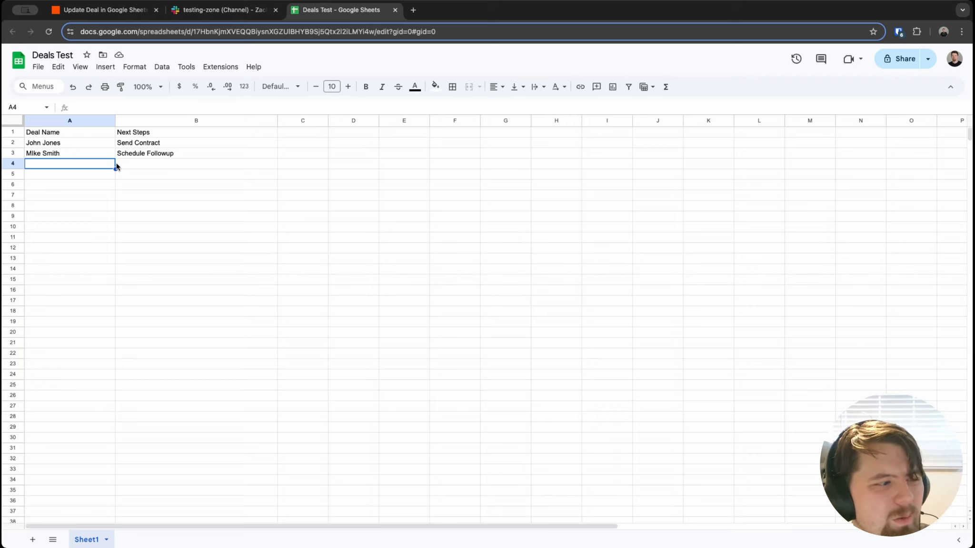
pyautogui.click(98, 10)
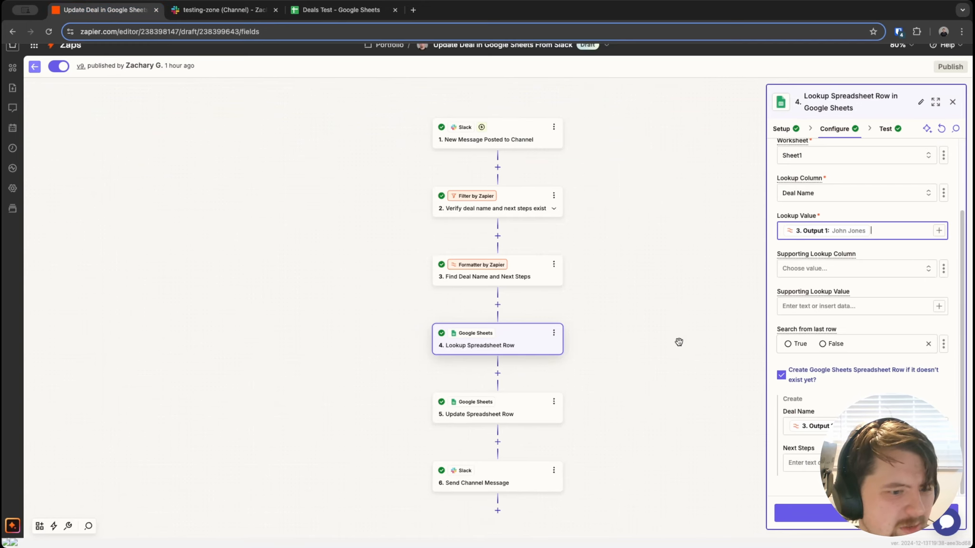
pyautogui.click(341, 10)
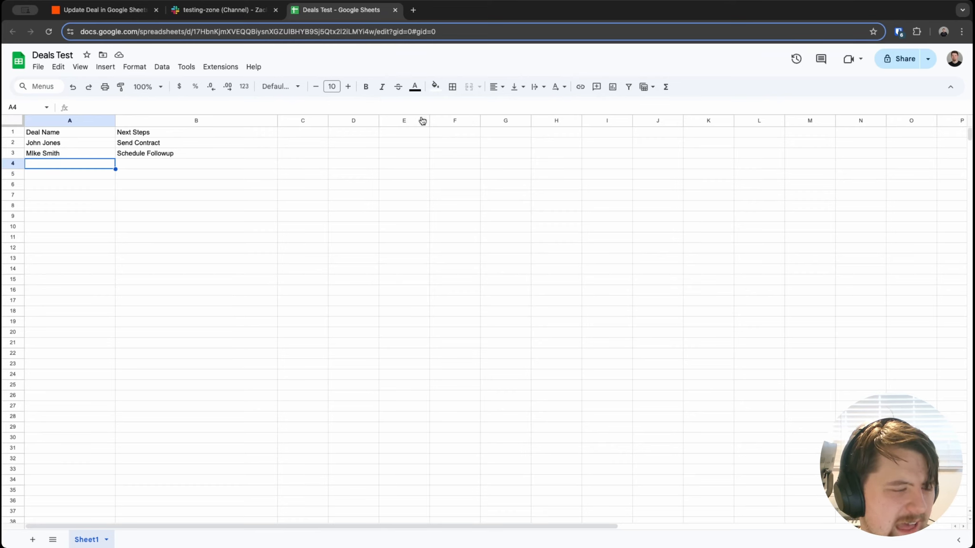
pyautogui.click(120, 11)
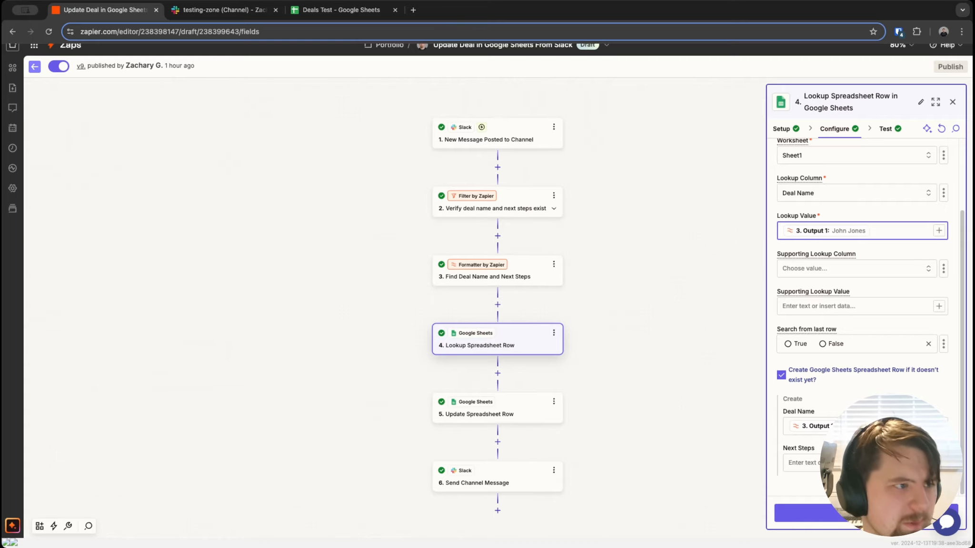
pyautogui.click(309, 14)
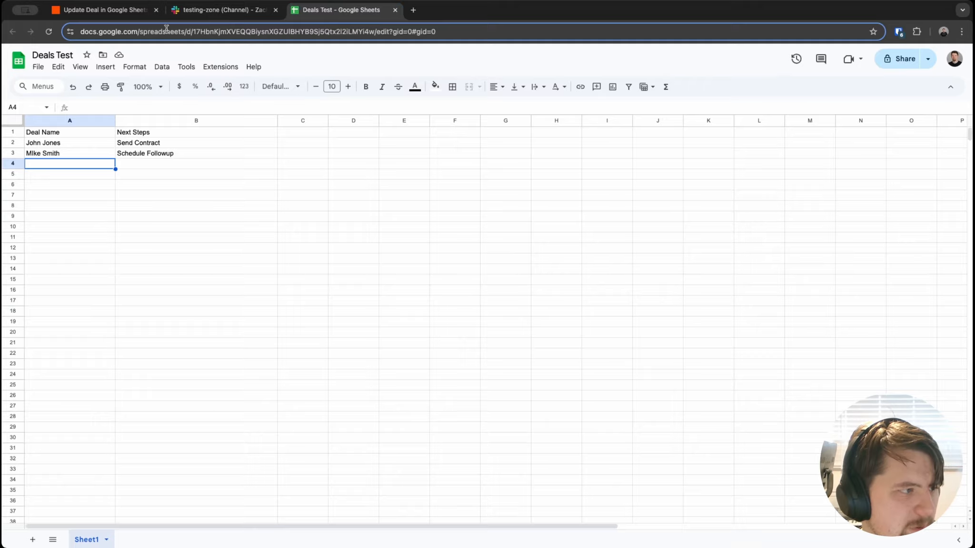
pyautogui.click(127, 15)
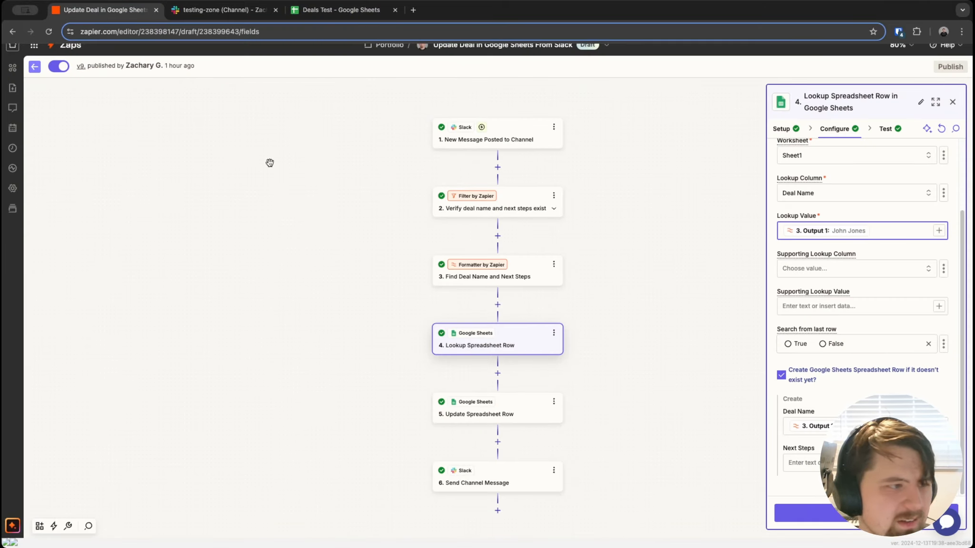
pyautogui.click(339, 9)
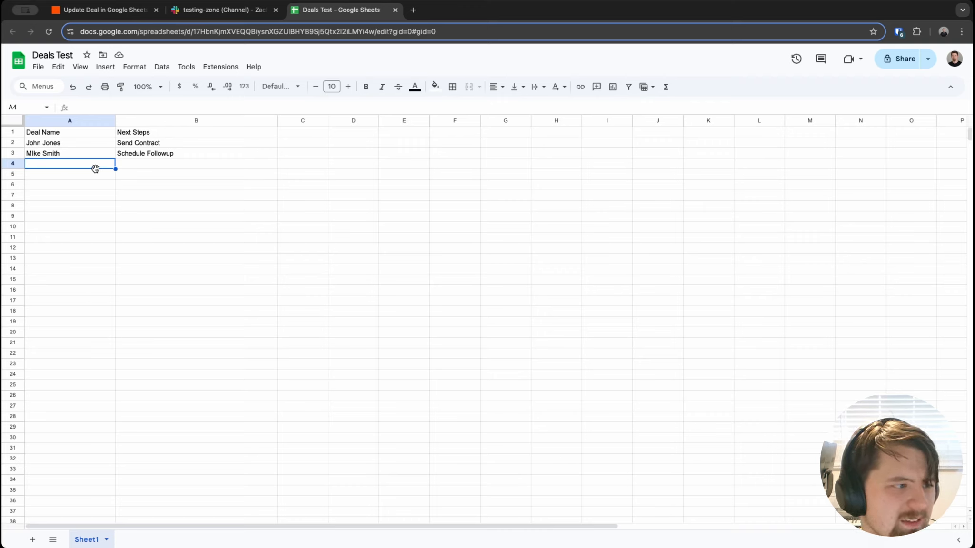
pyautogui.click(106, 14)
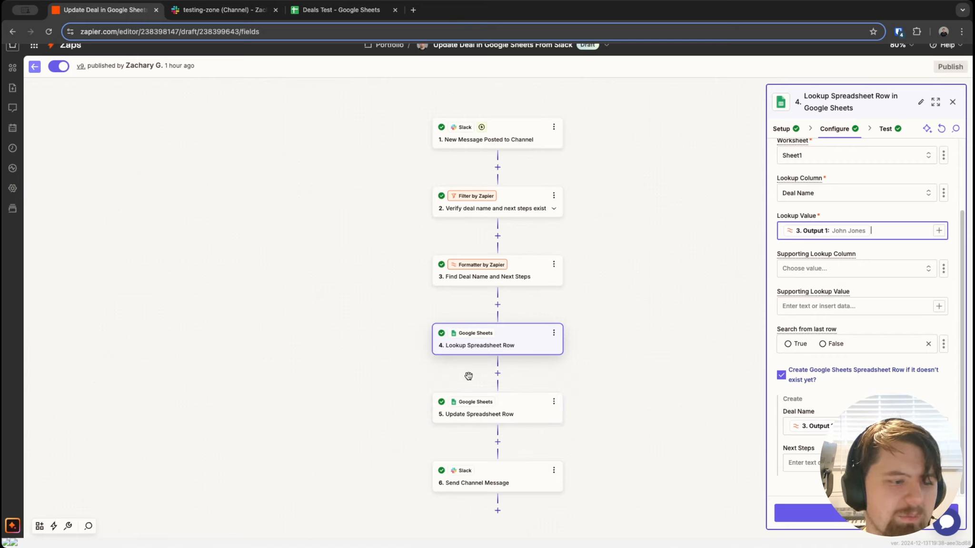
# Step: Confirm the lookup's test found the deal in row 2, then show Update Spreadsheet Row's field settings
pyautogui.click(806, 514)
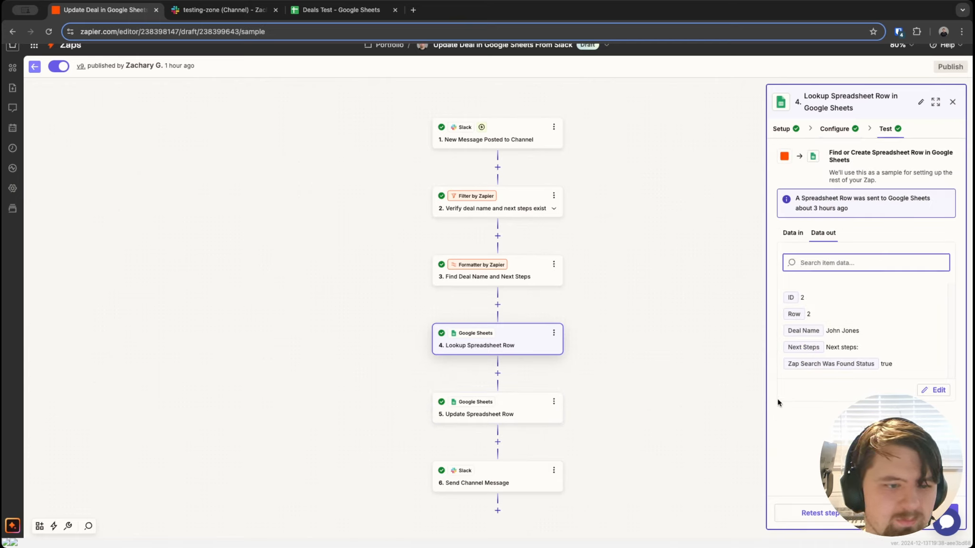
pyautogui.click(470, 413)
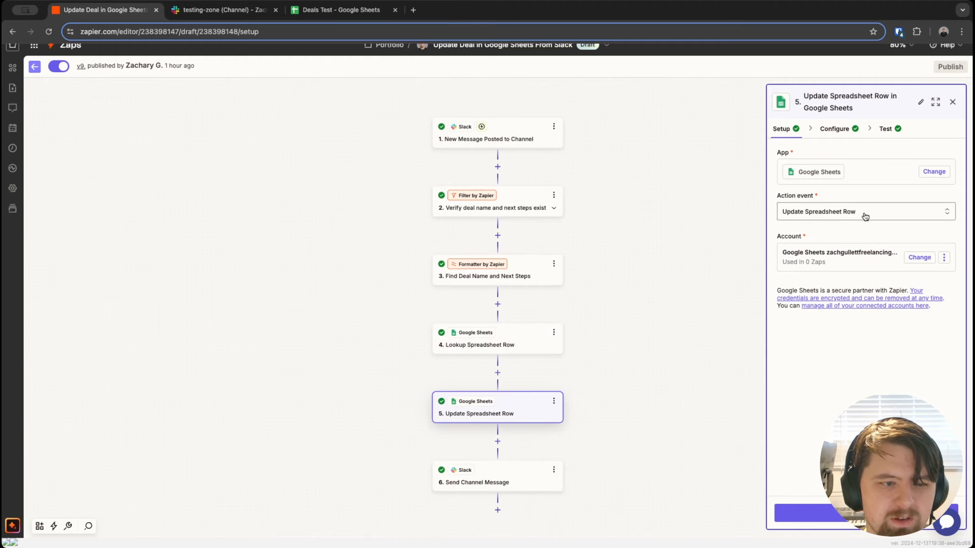
pyautogui.click(823, 128)
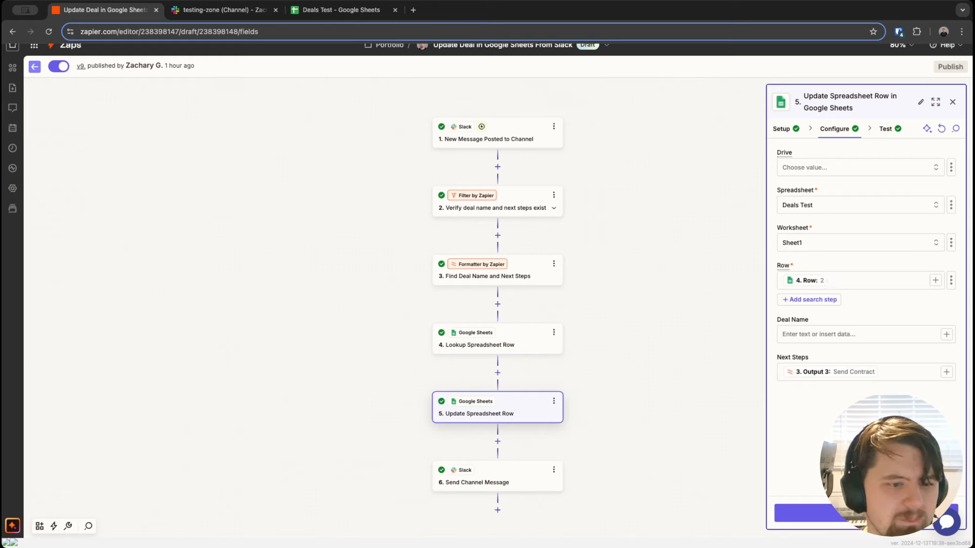
# Step: Map the update step's Row to the lookup step's found row number
pyautogui.click(935, 280)
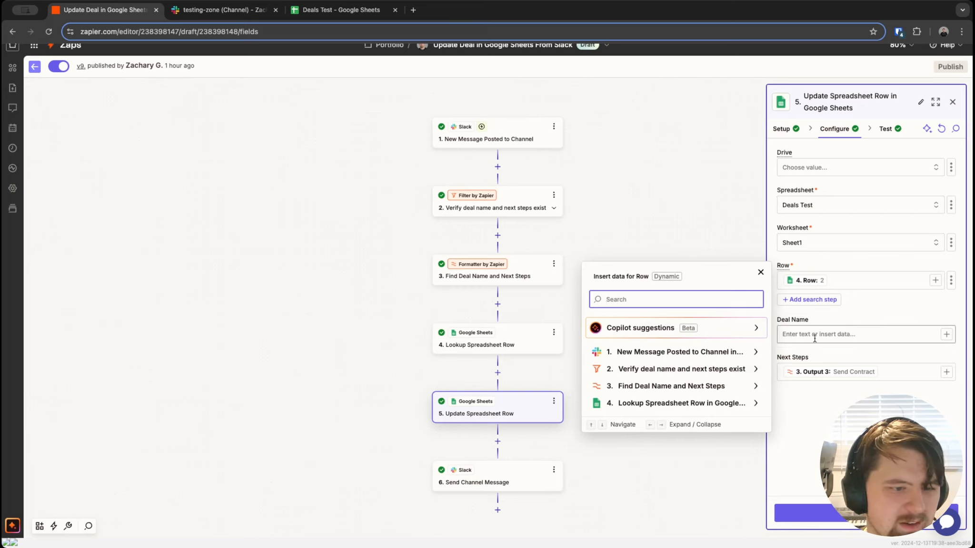
pyautogui.click(622, 410)
pyautogui.scroll(-2, 633, 429)
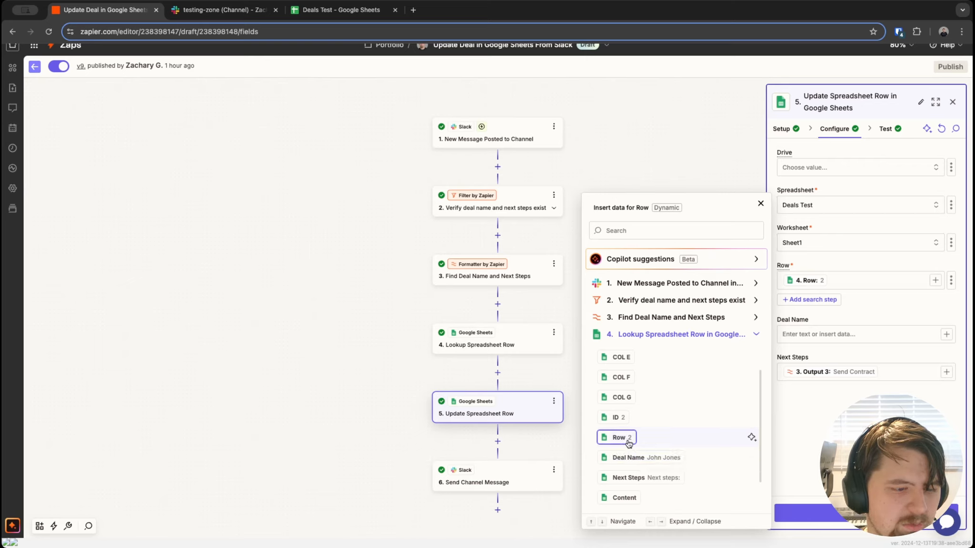
pyautogui.click(895, 372)
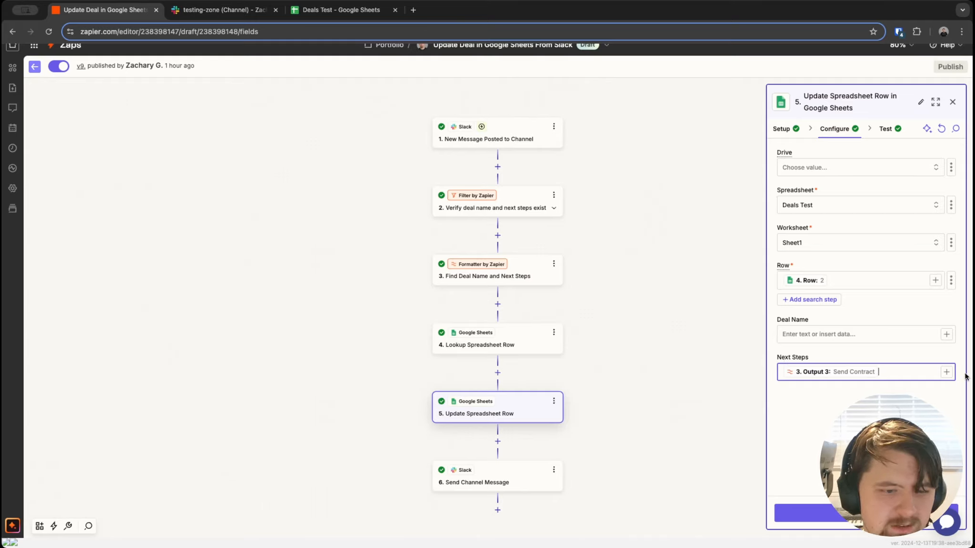
# Step: Point Next Steps at the formatter's Output 3 and check the update step's test data
pyautogui.click(946, 372)
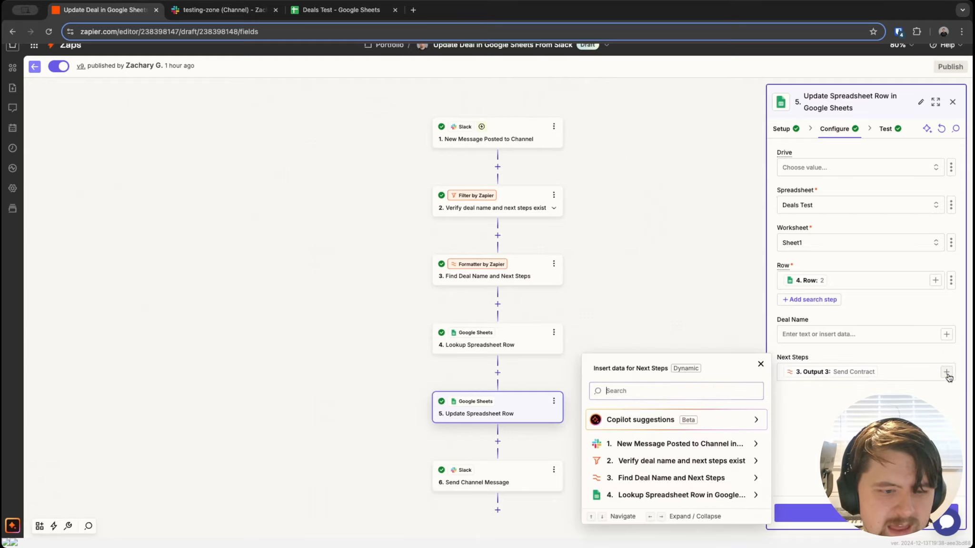
pyautogui.click(674, 476)
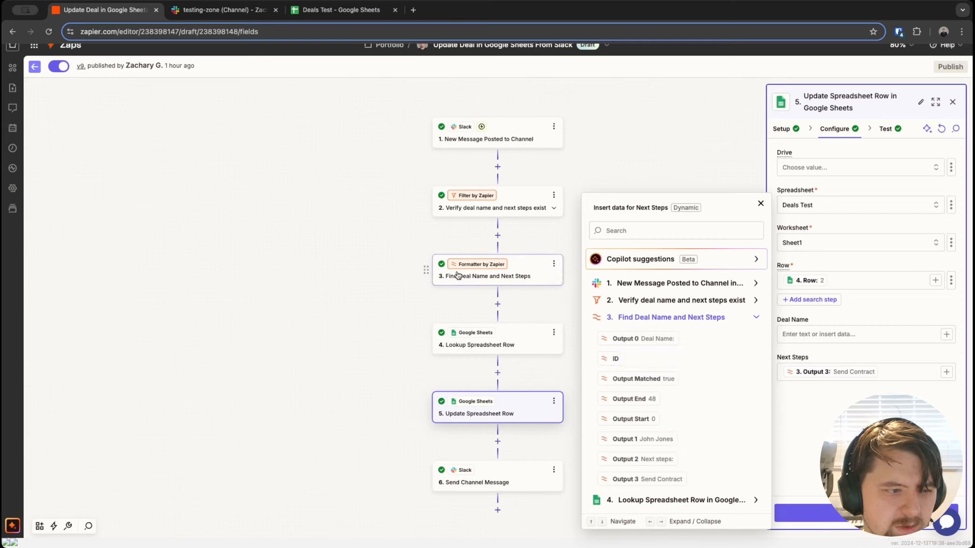
pyautogui.press('Escape')
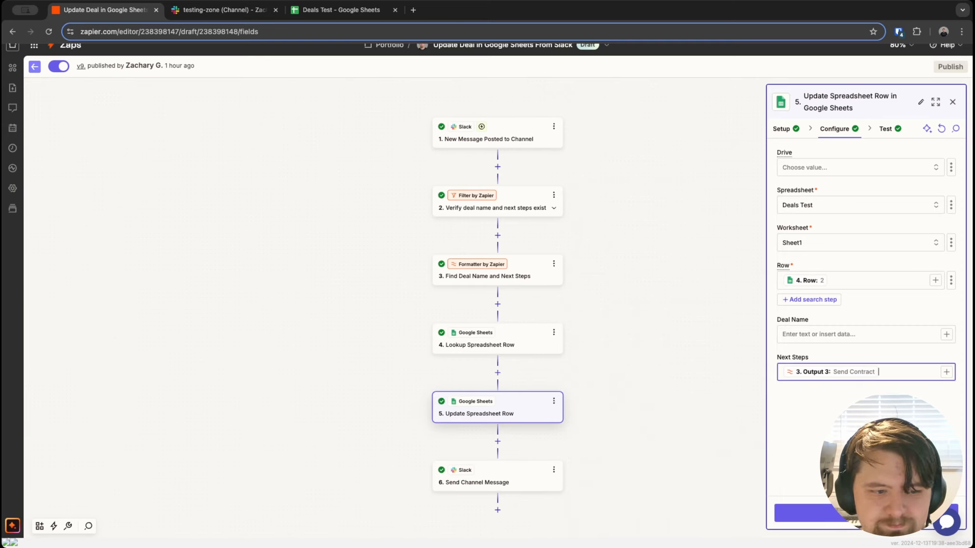
pyautogui.click(885, 128)
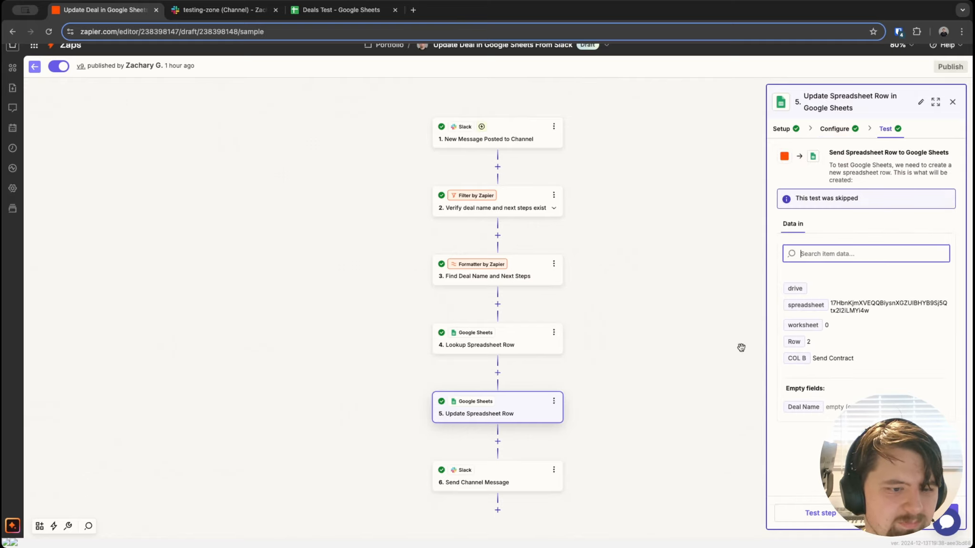
pyautogui.click(510, 477)
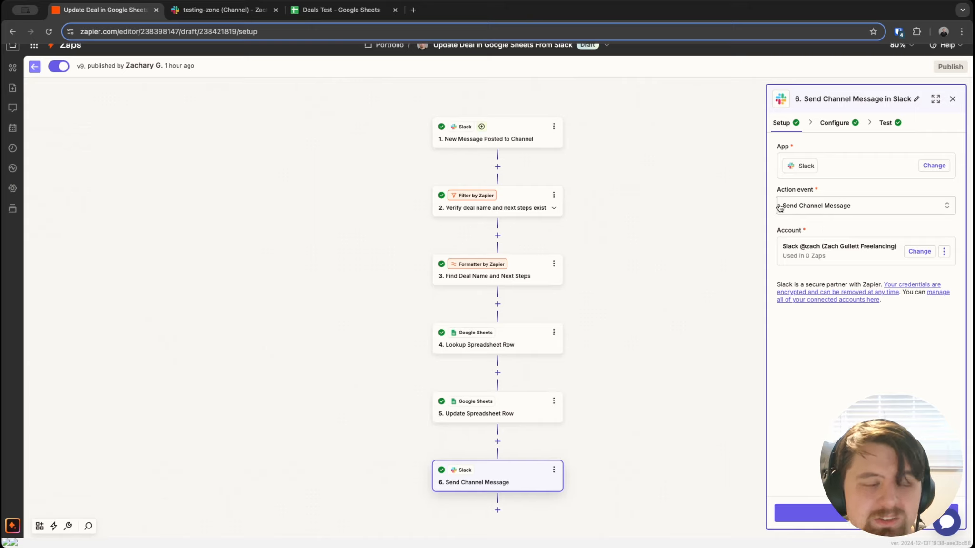
# Step: Show the Slack step's Deal Update Bot message settings for testing-zone and place the cursor in Message Text
pyautogui.click(834, 124)
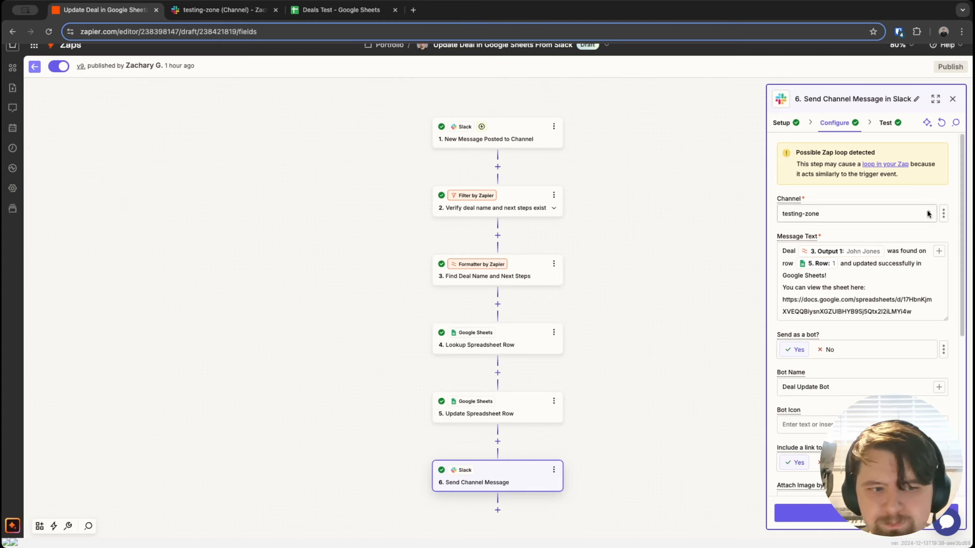
pyautogui.click(892, 312)
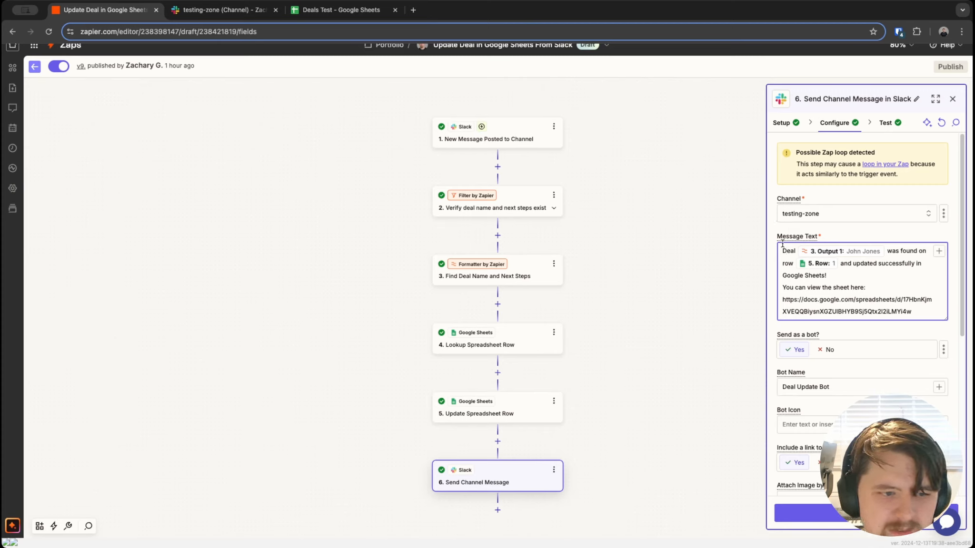
pyautogui.moveTo(783, 249); pyautogui.dragTo(790, 248)
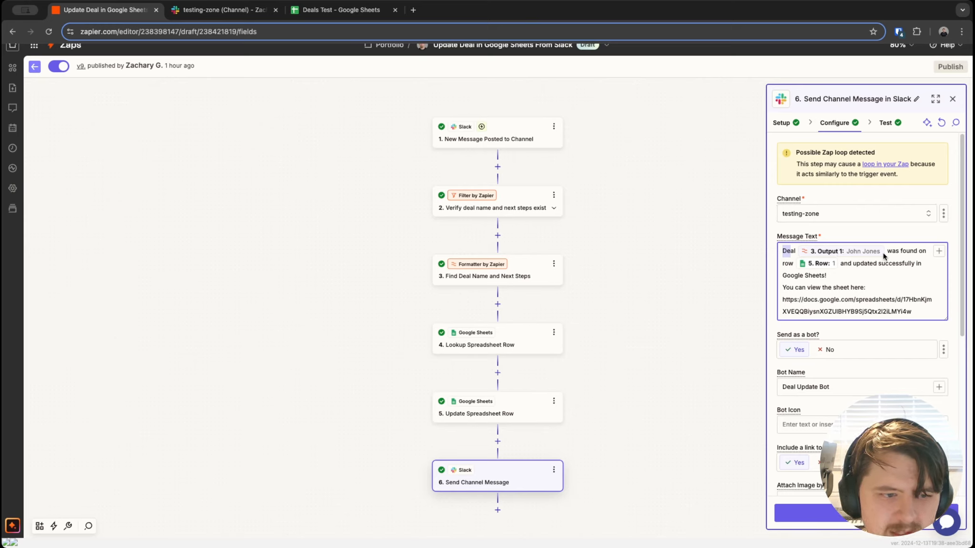
pyautogui.click(939, 254)
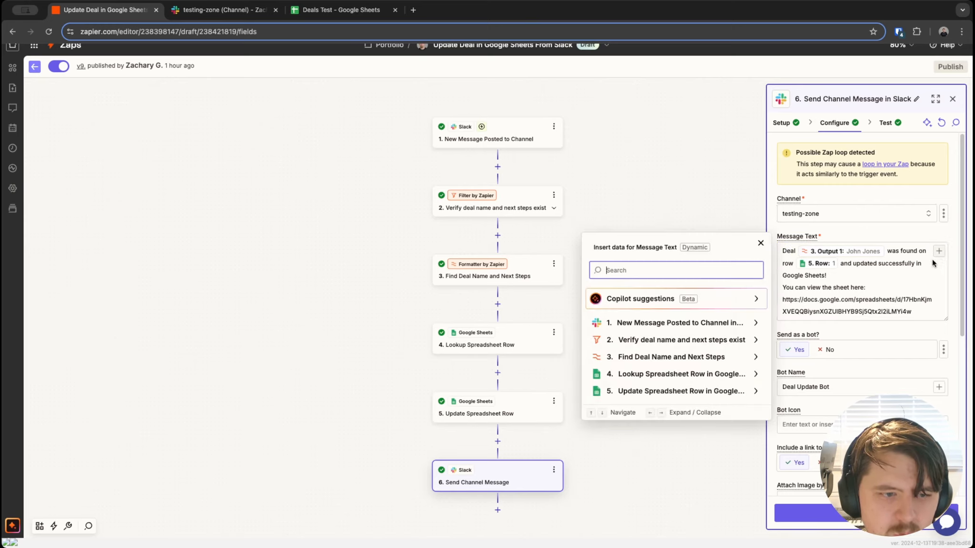
pyautogui.click(701, 355)
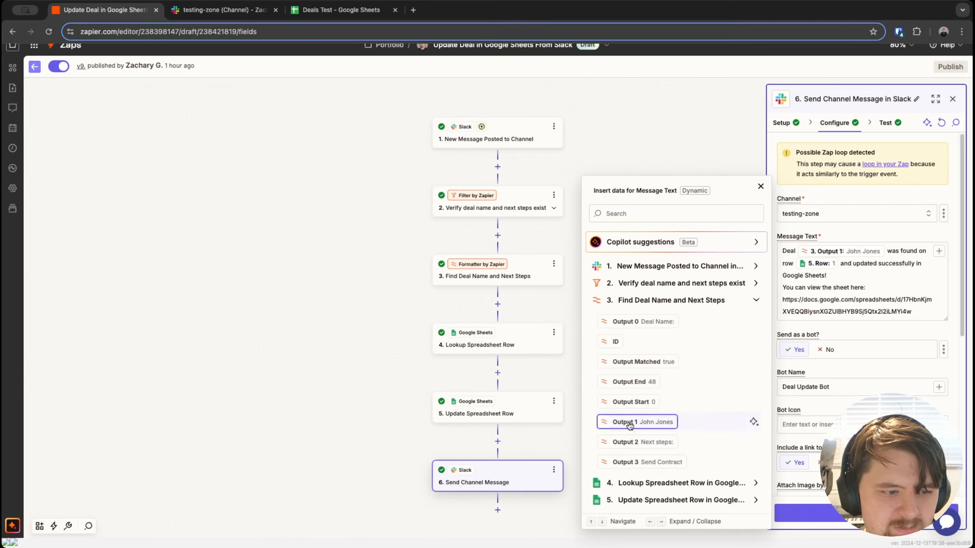
pyautogui.click(916, 284)
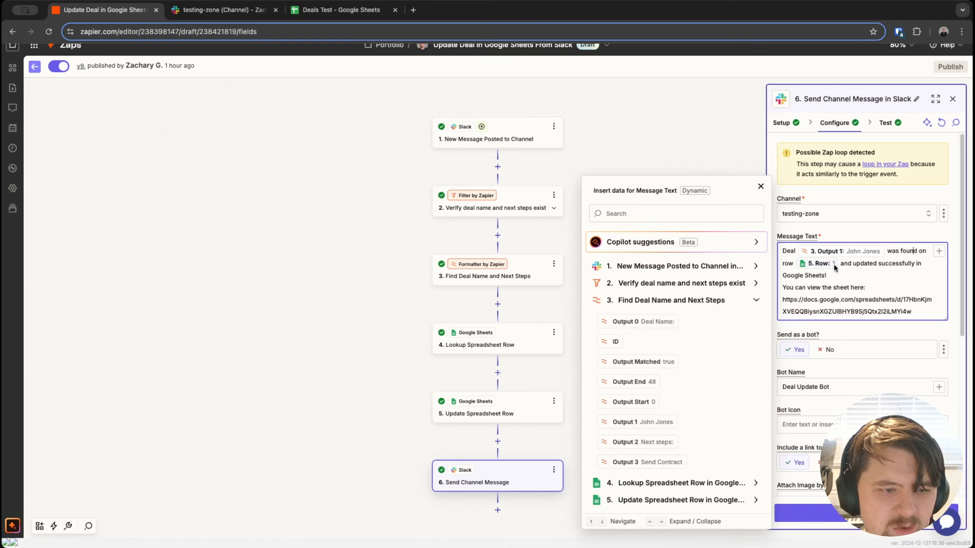
pyautogui.click(671, 500)
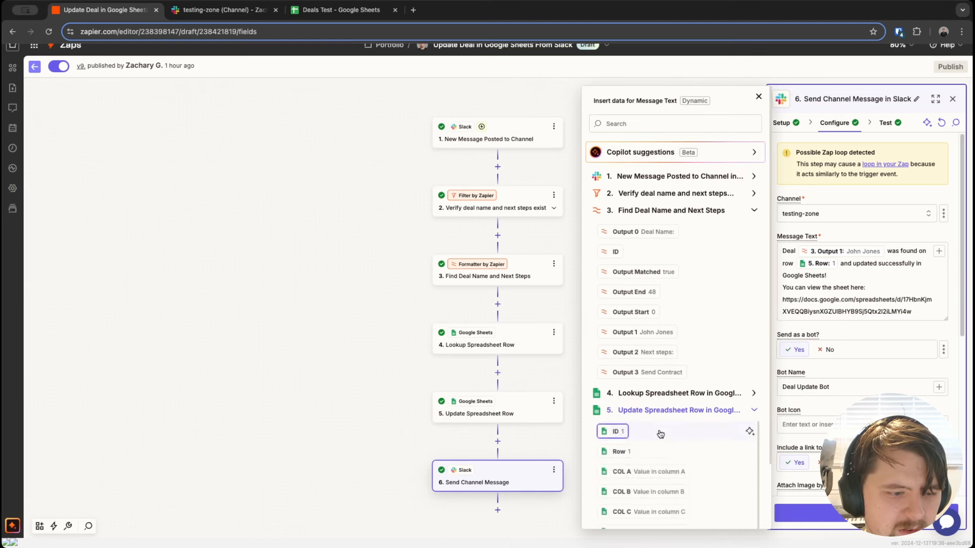
pyautogui.scroll(-2, 660, 435)
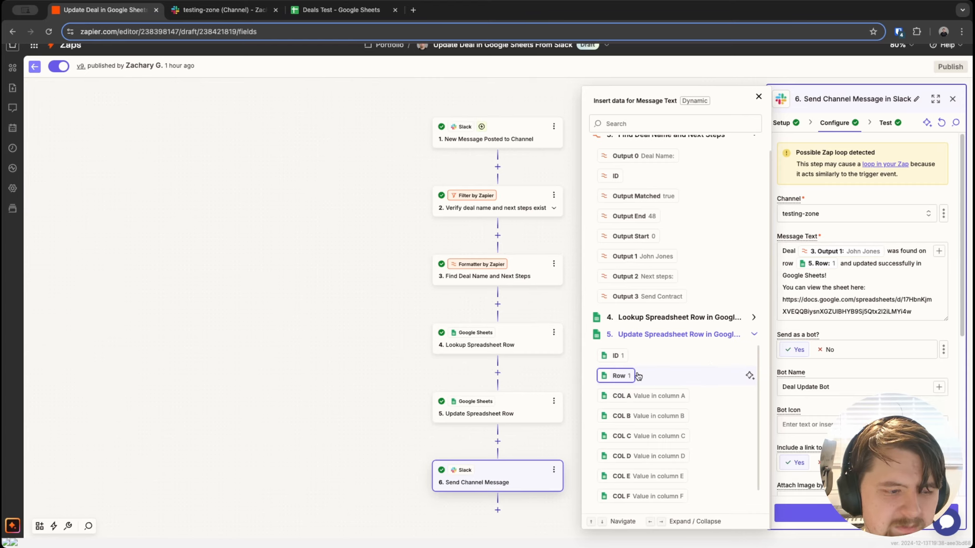
pyautogui.click(910, 275)
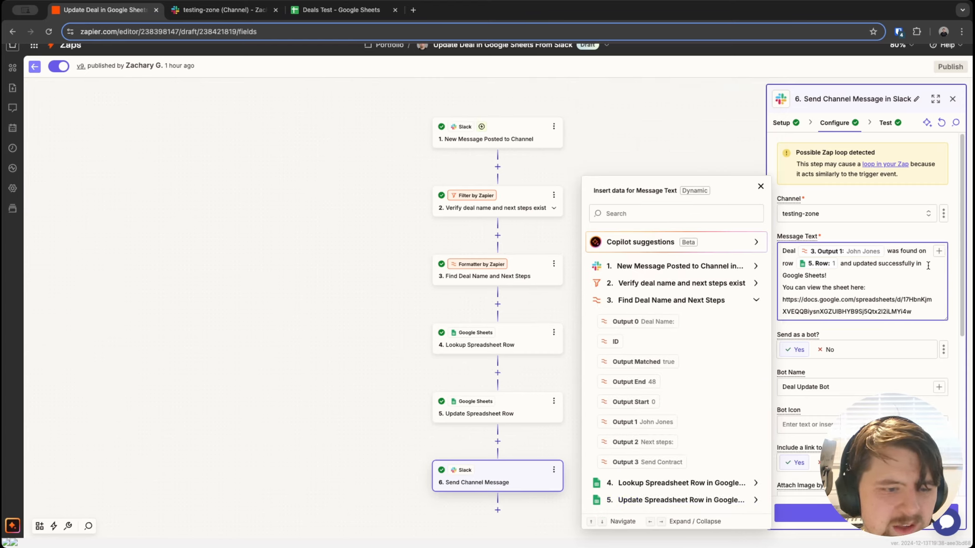
pyautogui.moveTo(786, 289); pyautogui.dragTo(924, 312)
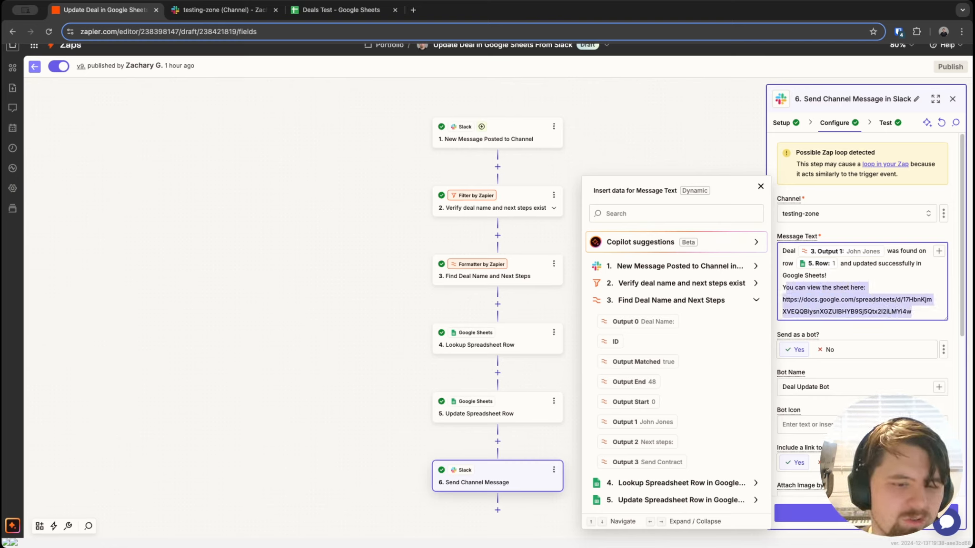
pyautogui.click(926, 328)
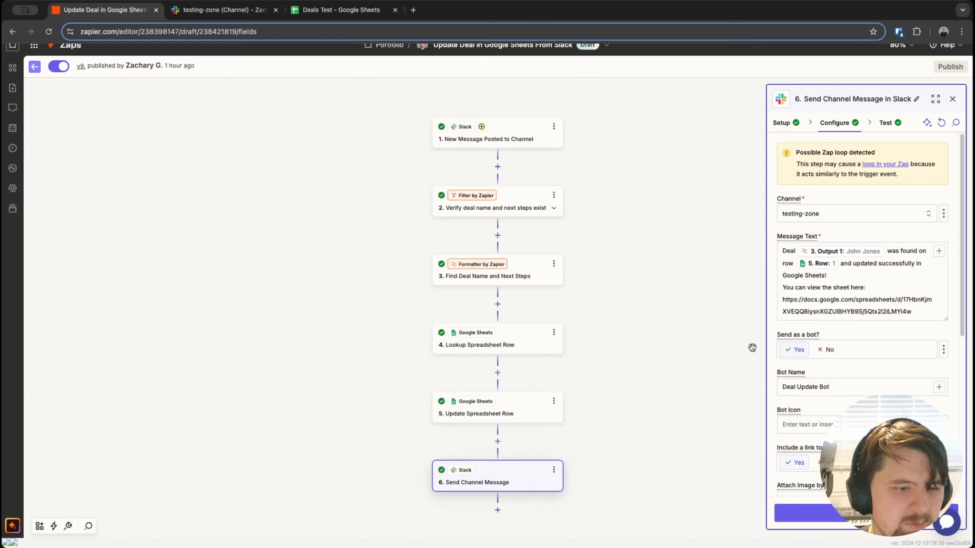
pyautogui.scroll(-2, 835, 322)
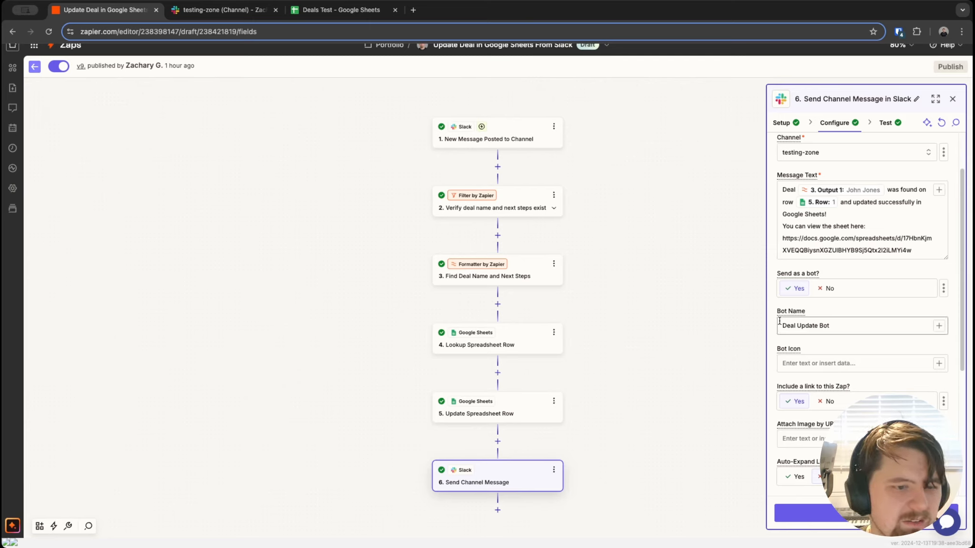
pyautogui.moveTo(780, 322); pyautogui.dragTo(834, 323)
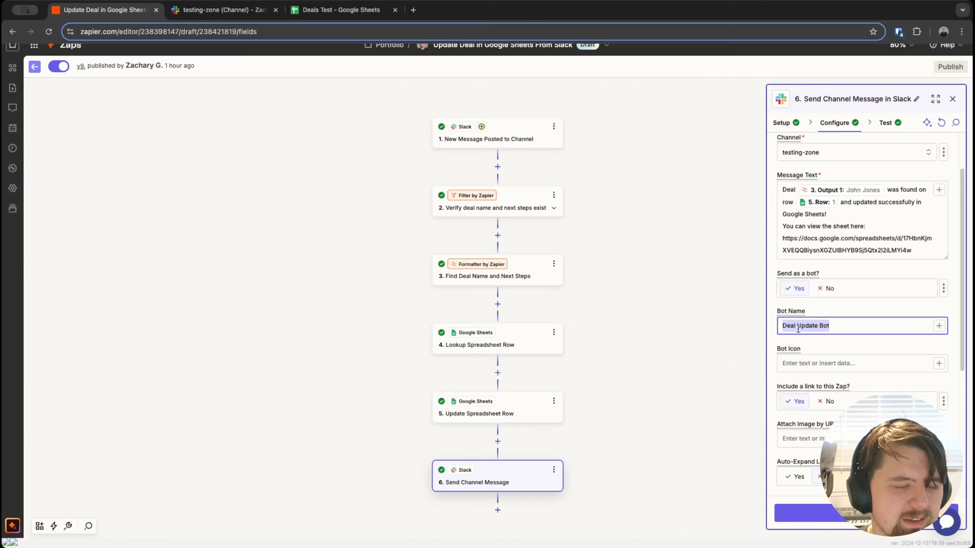
pyautogui.scroll(-2, 859, 344)
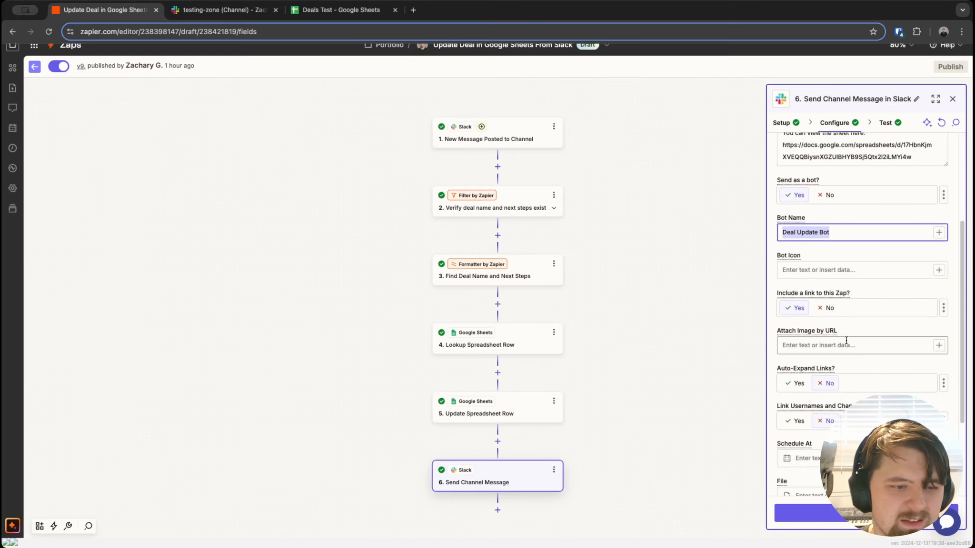
pyautogui.scroll(-3, 846, 340)
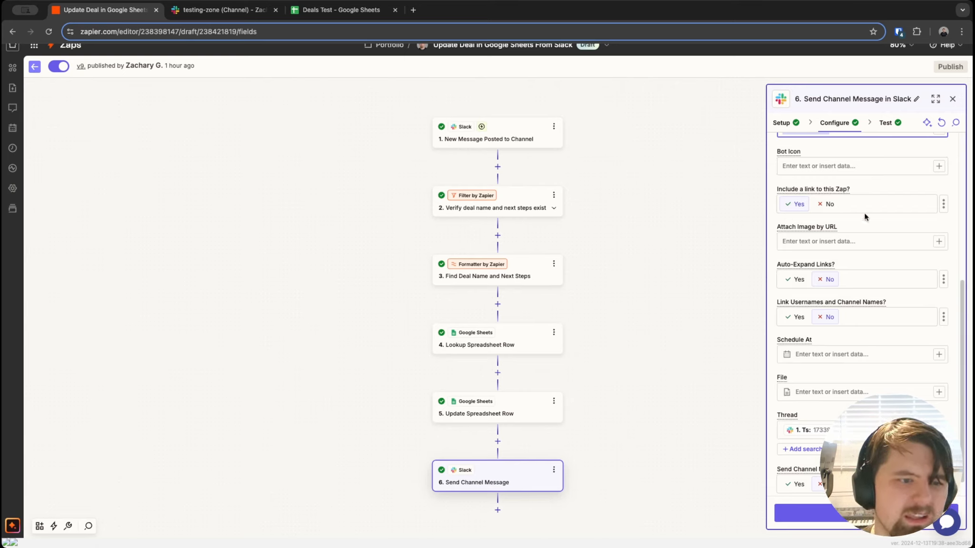
pyautogui.scroll(5, 786, 221)
# Step: Review the reply text and confirm the Thread field keeps the trigger message's Ts value
pyautogui.moveTo(783, 245); pyautogui.dragTo(822, 220)
pyautogui.click(878, 223)
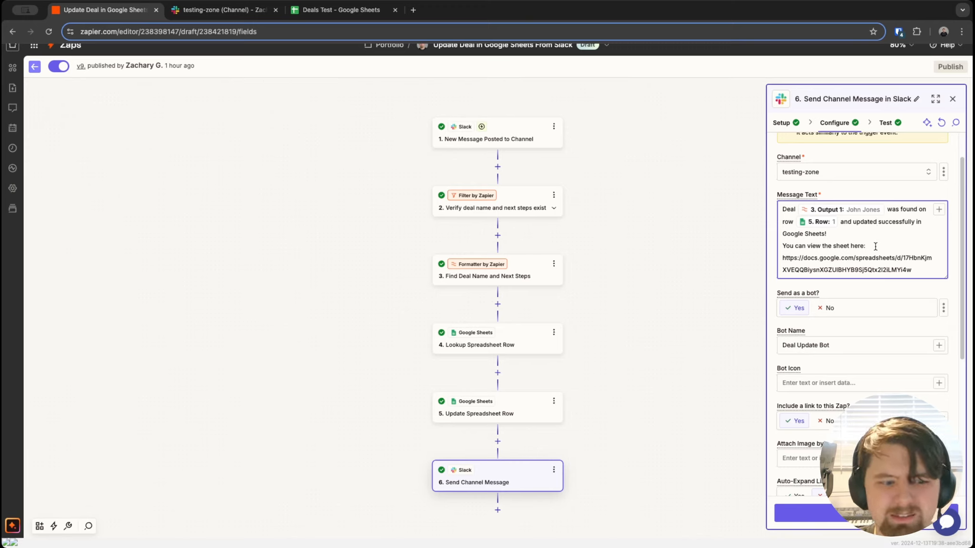
pyautogui.scroll(-5, 880, 339)
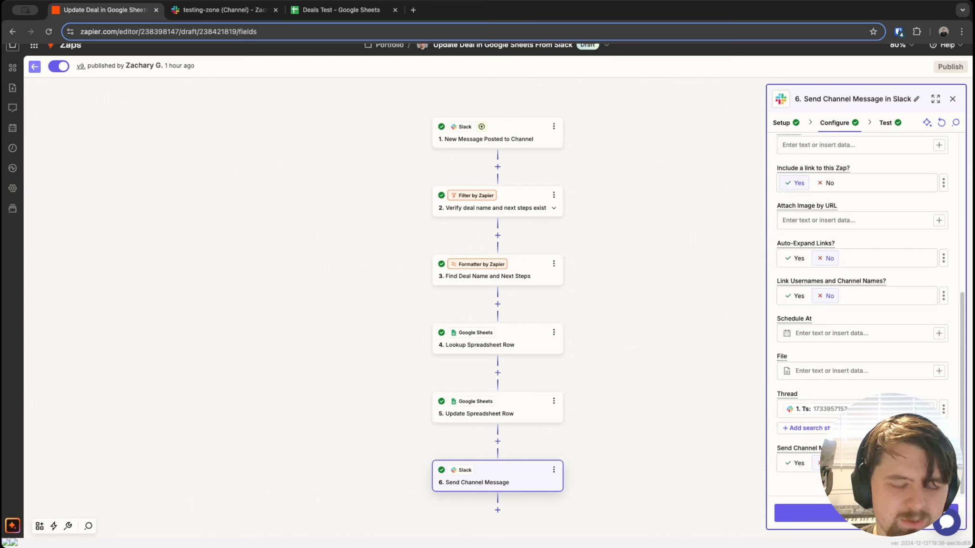
pyautogui.click(824, 409)
pyautogui.click(676, 431)
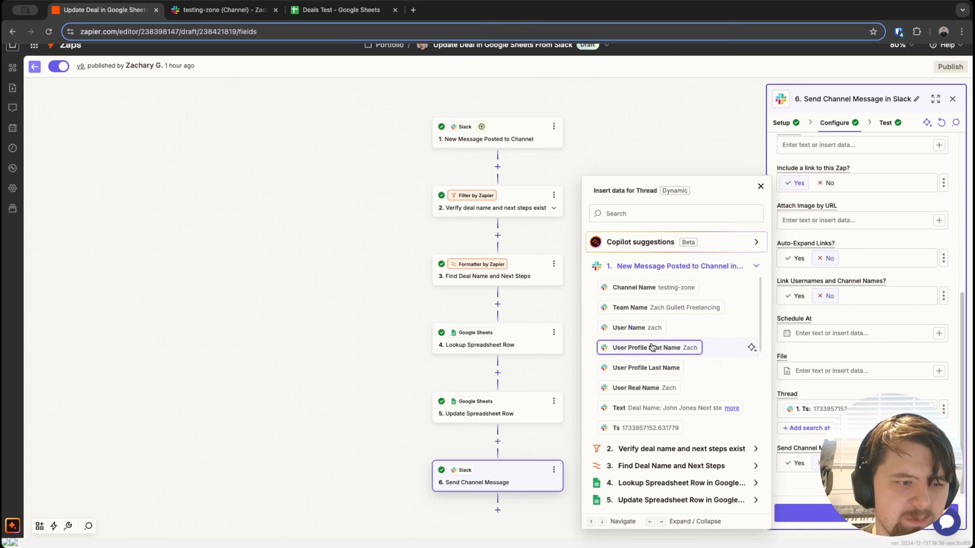
pyautogui.click(650, 428)
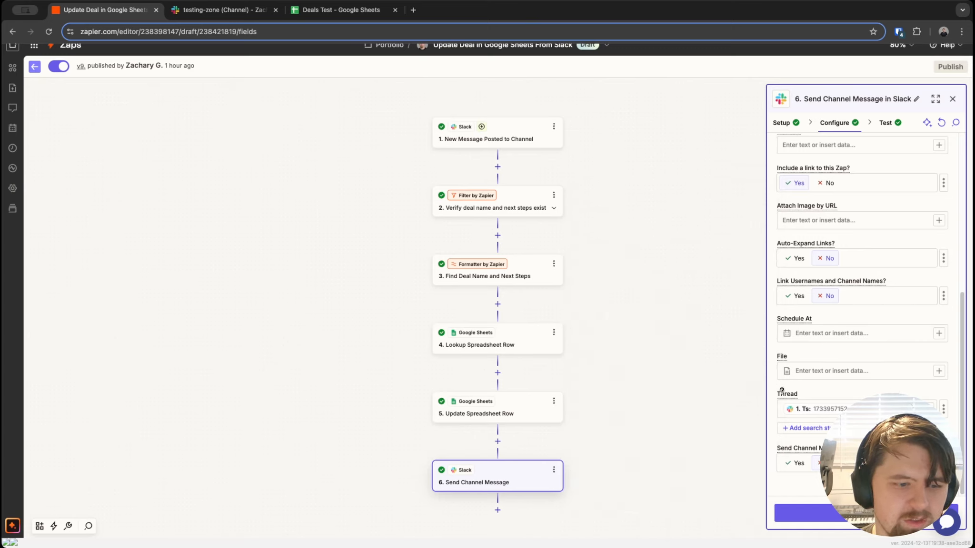
# Step: Read the Thread help box, close it, and close the Slack step's settings
pyautogui.moveTo(778, 394)
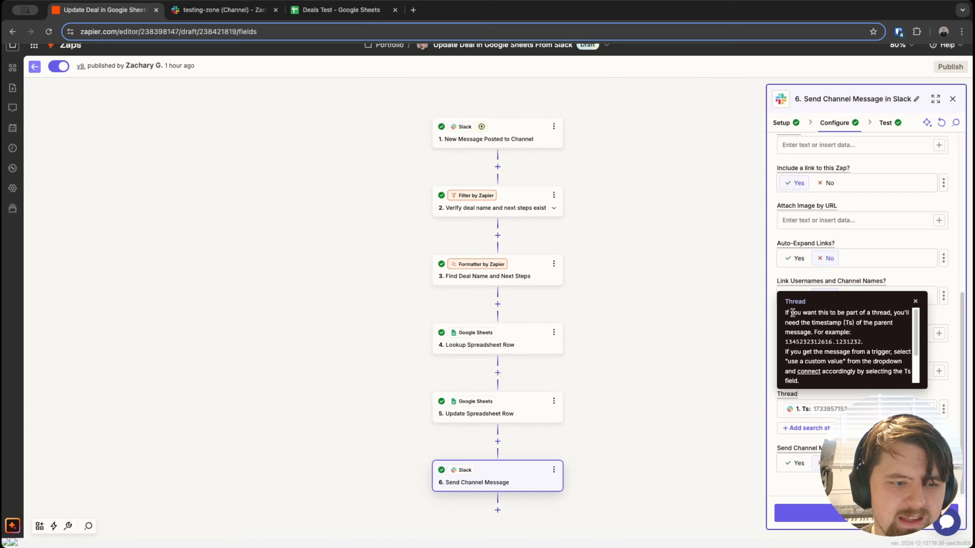
pyautogui.moveTo(792, 312); pyautogui.dragTo(880, 314)
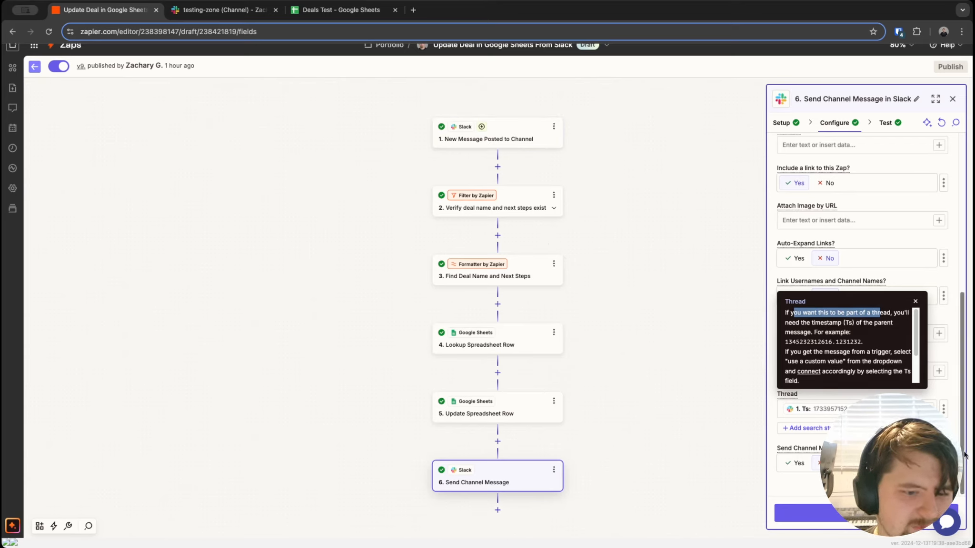
pyautogui.click(924, 469)
pyautogui.click(914, 302)
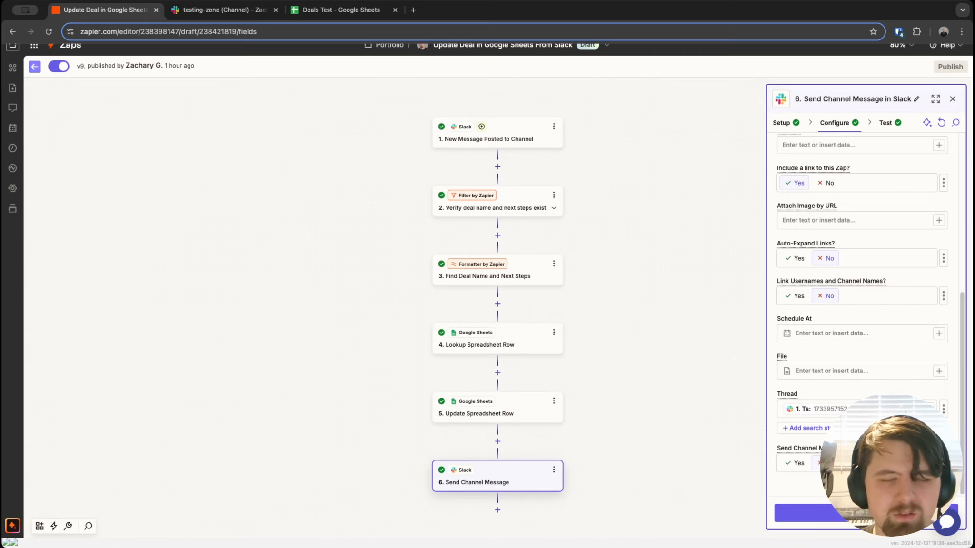
pyautogui.press('Escape')
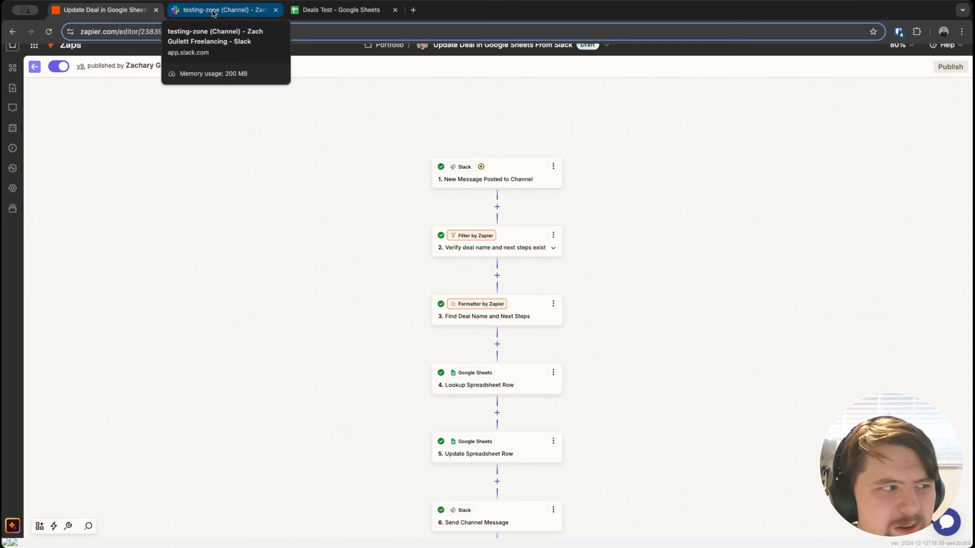
# Step: Post a test message in #testing-zone with a deal name and 'Next steps - Send a proposal'
pyautogui.click(213, 13)
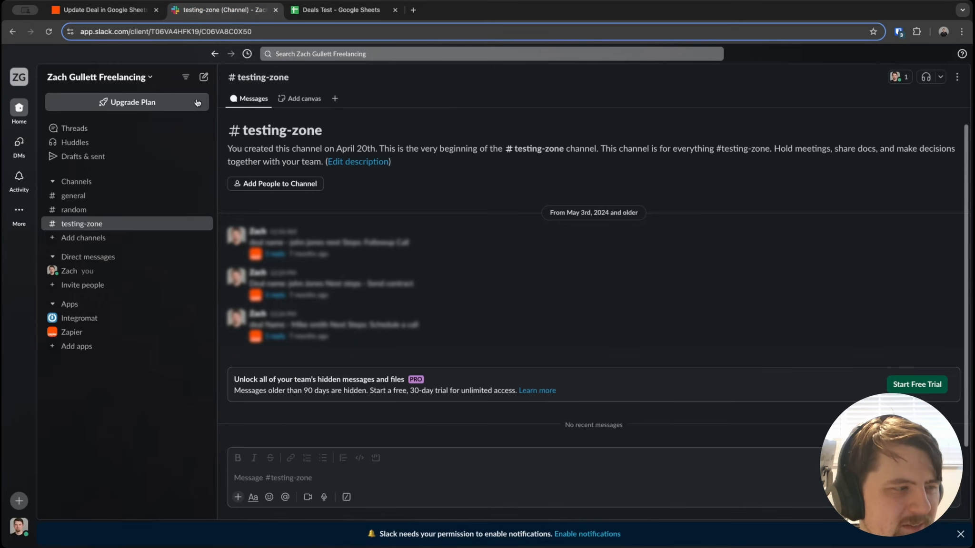
pyautogui.click(380, 472)
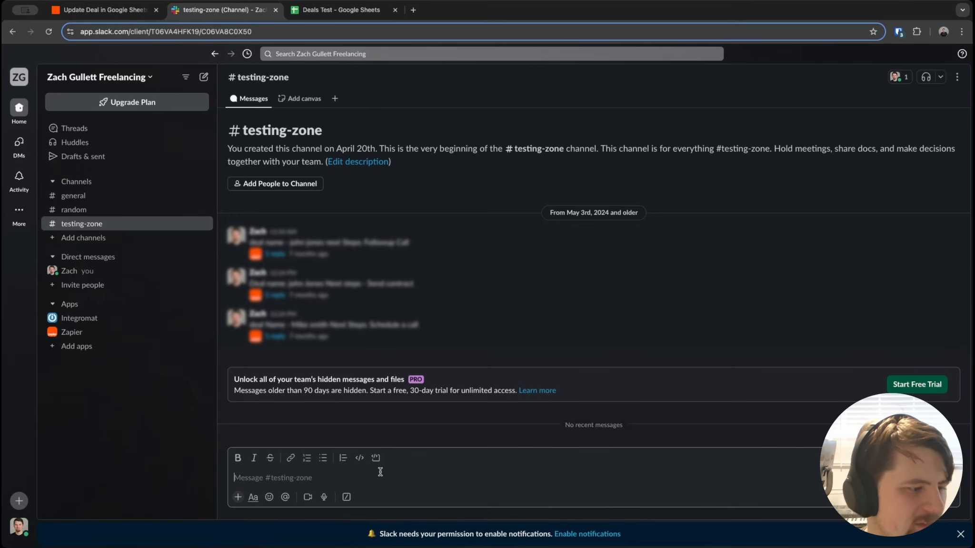
pyautogui.write('Dea')
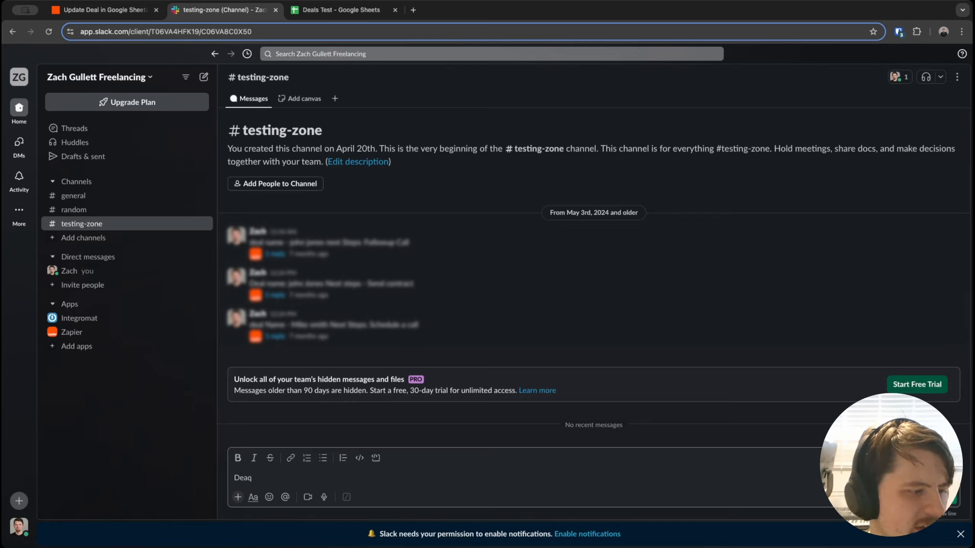
pyautogui.write('l ')
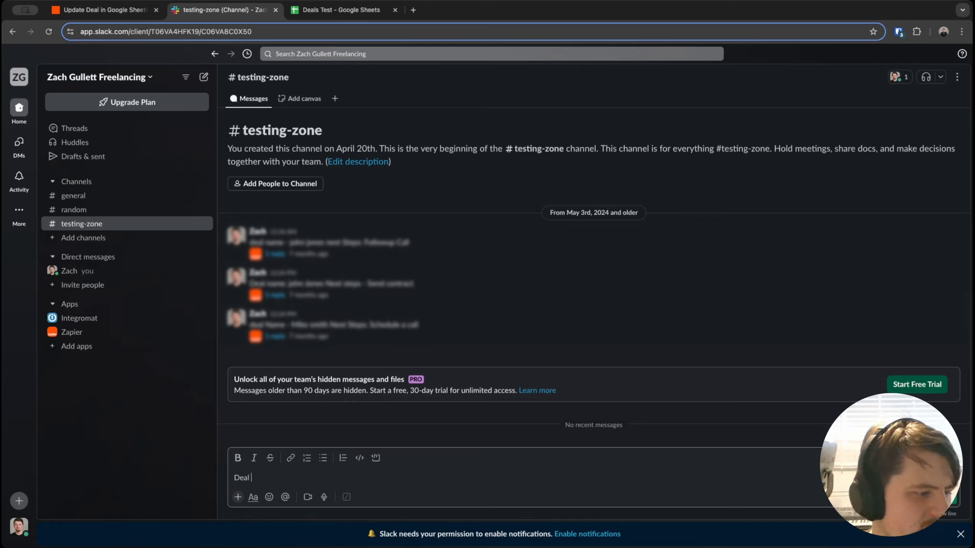
pyautogui.write('Name: Sam')
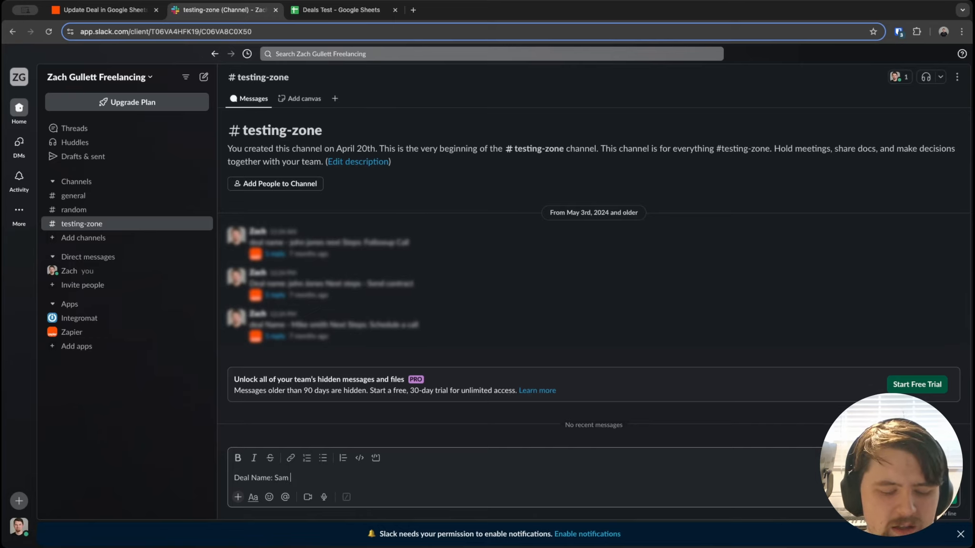
pyautogui.write('Doe')
pyautogui.hotkey('shift', 'Return')
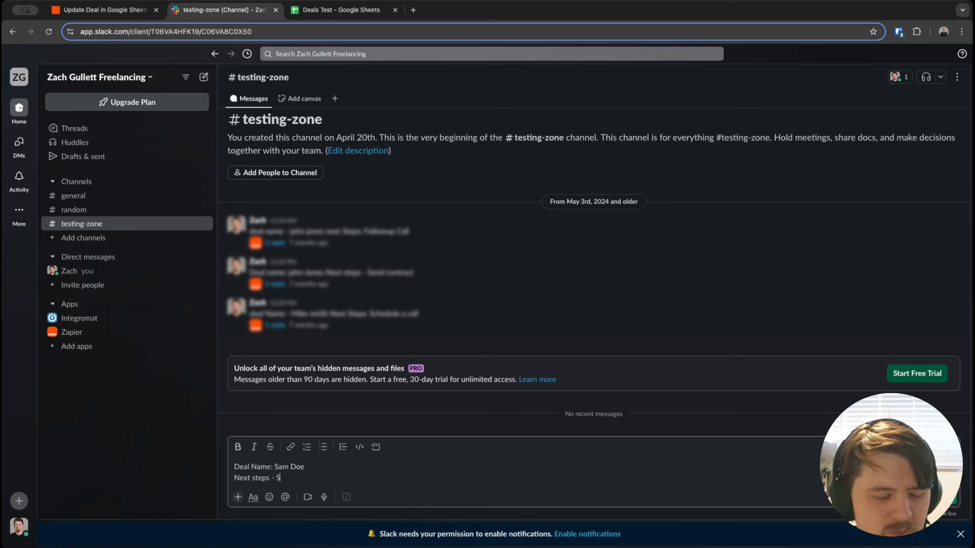
pyautogui.write('end a proposal')
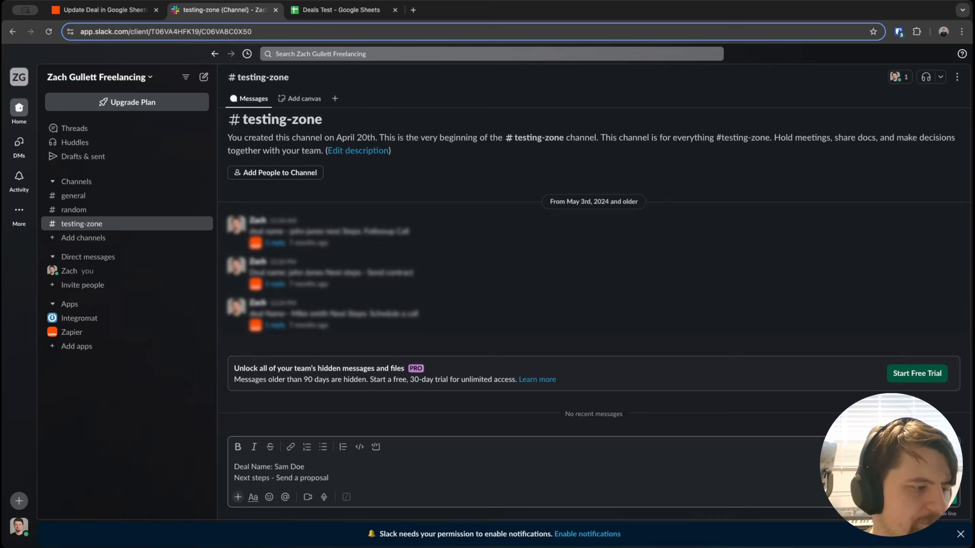
pyautogui.press('Return')
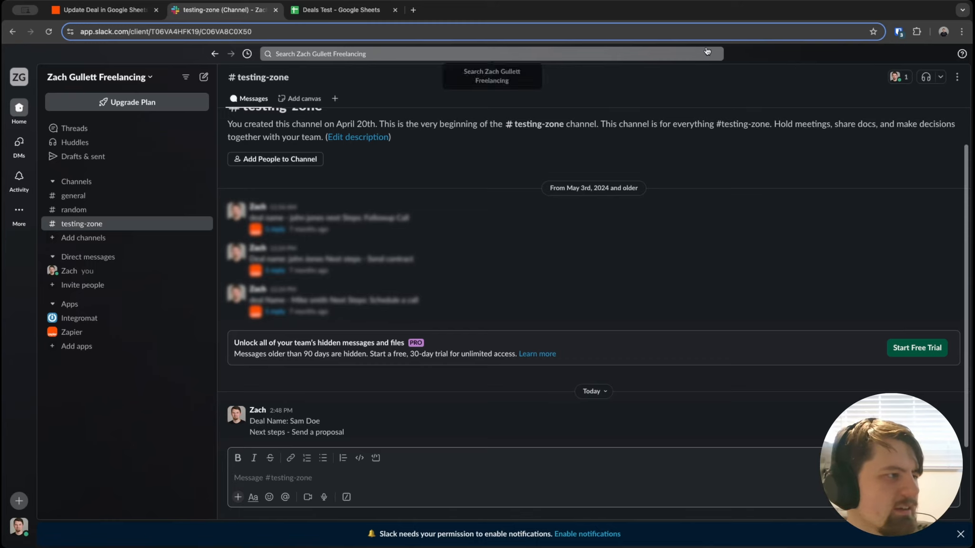
pyautogui.click(74, 9)
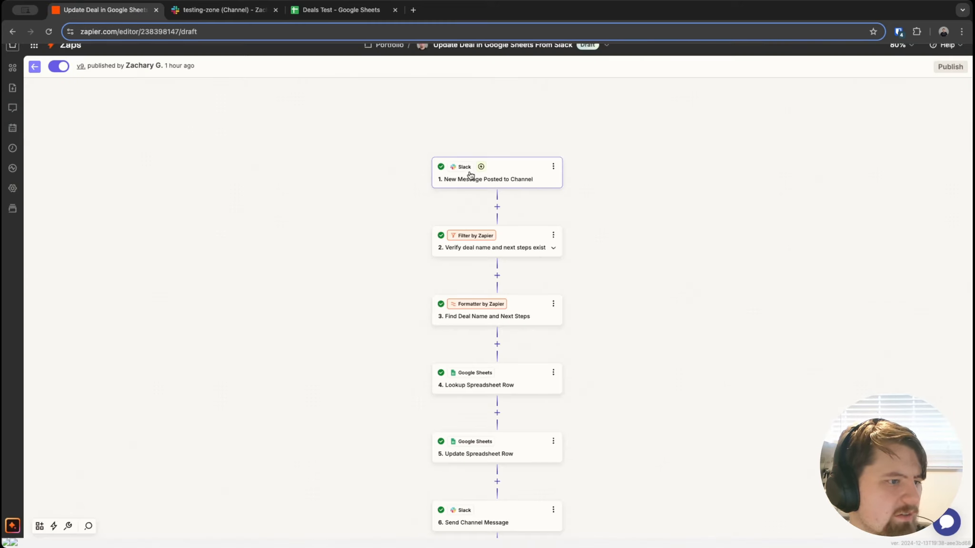
# Step: Zoom the Zap canvas in to 125%
pyautogui.moveTo(482, 167)
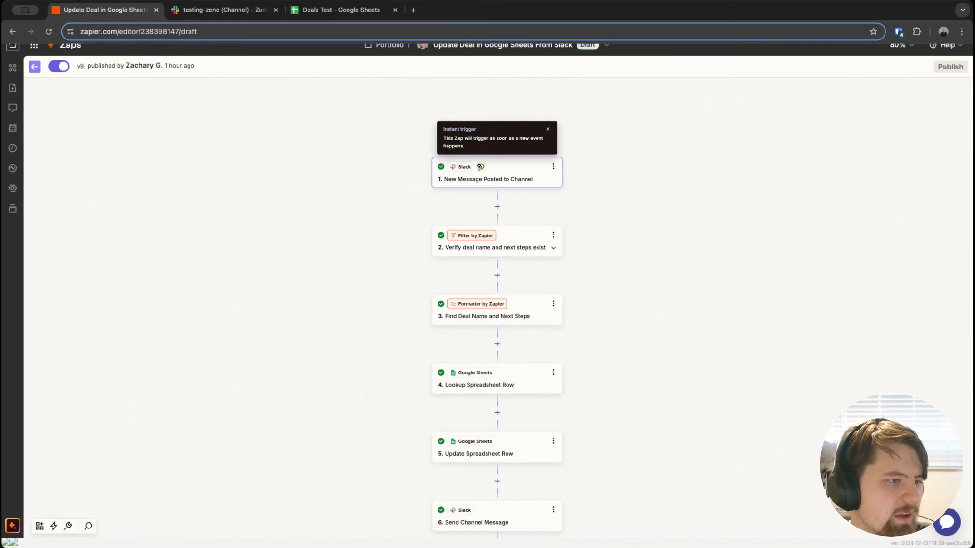
pyautogui.scroll(2, 481, 173)
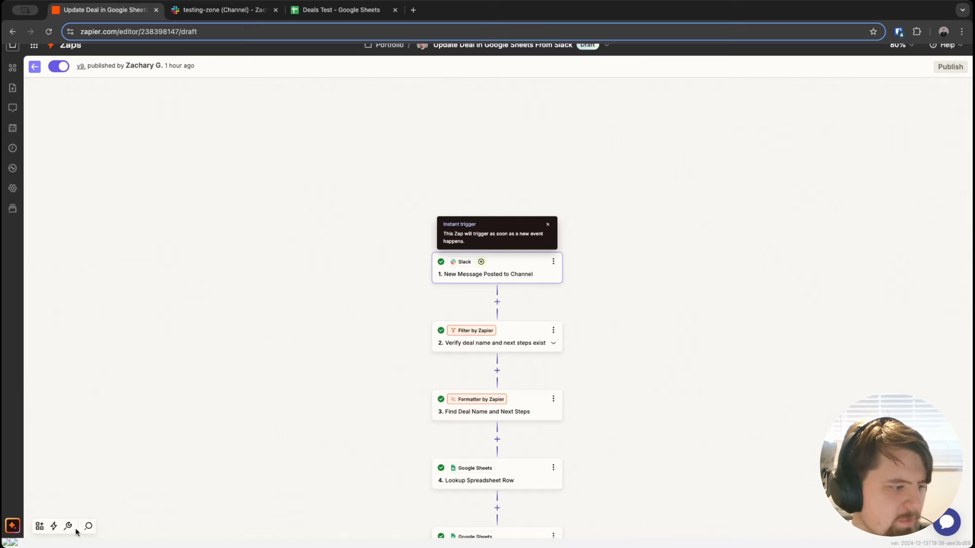
pyautogui.scroll(4, 444, 333)
pyautogui.scroll(-3, 609, 282)
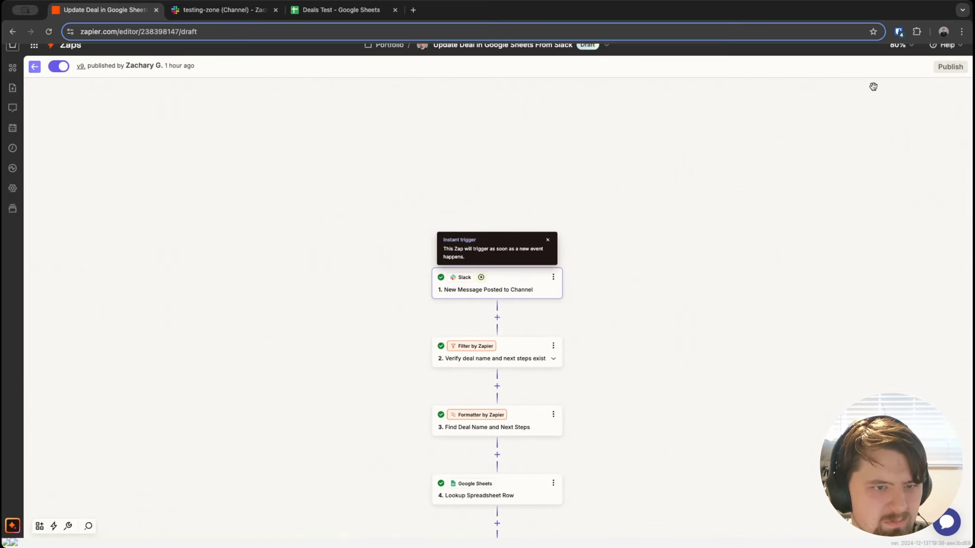
pyautogui.click(900, 44)
pyautogui.click(903, 97)
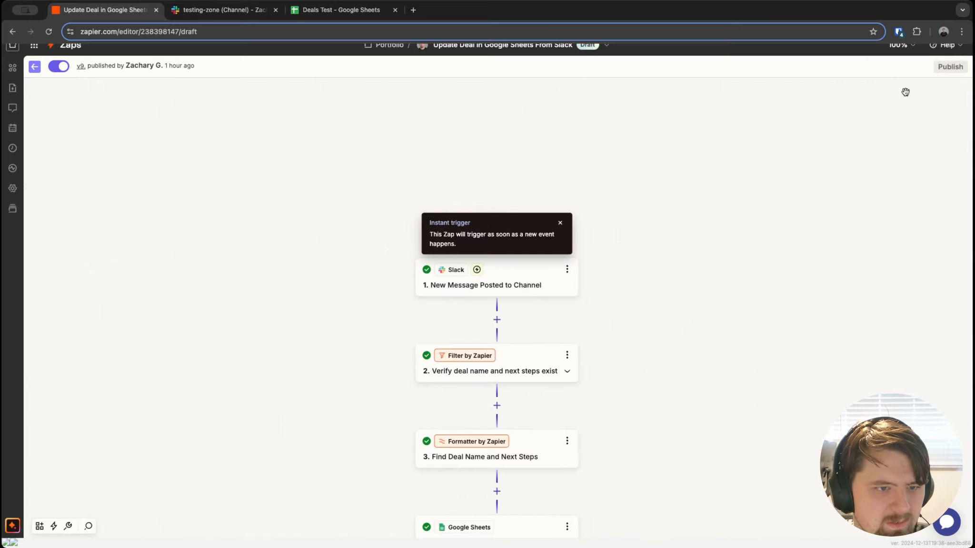
pyautogui.click(902, 47)
pyautogui.click(918, 97)
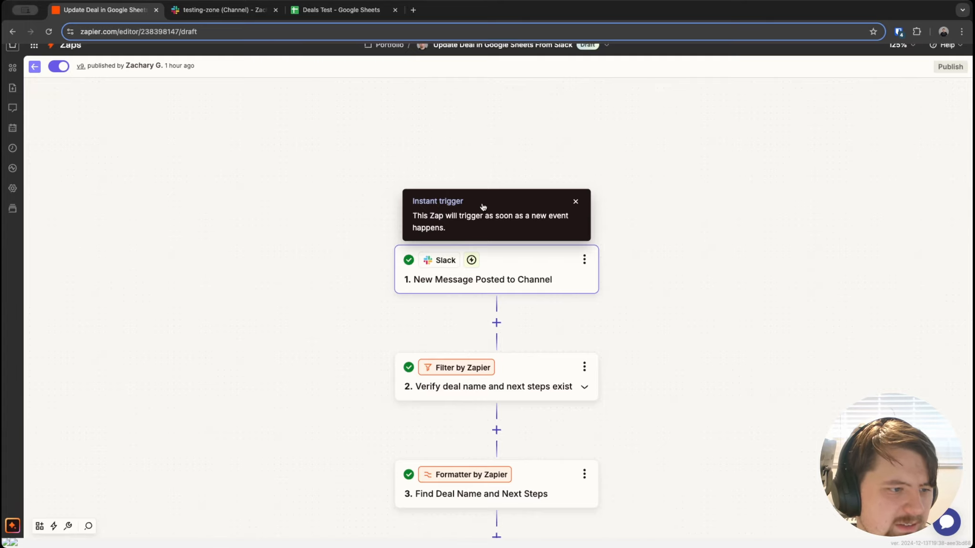
# Step: Review the Slack trigger's setup, then confirm Deals Test cell B4 reads 'Send a proposal'
pyautogui.click(577, 201)
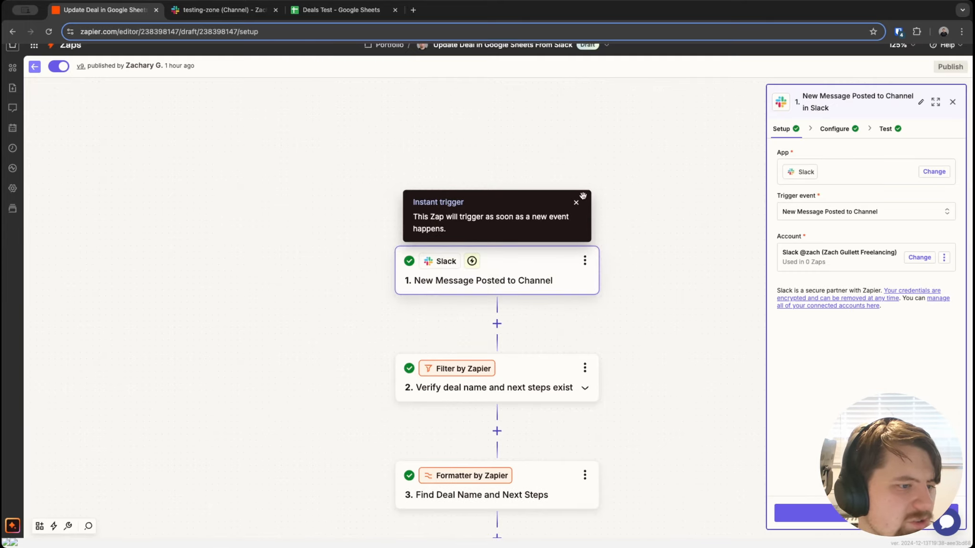
pyautogui.click(577, 204)
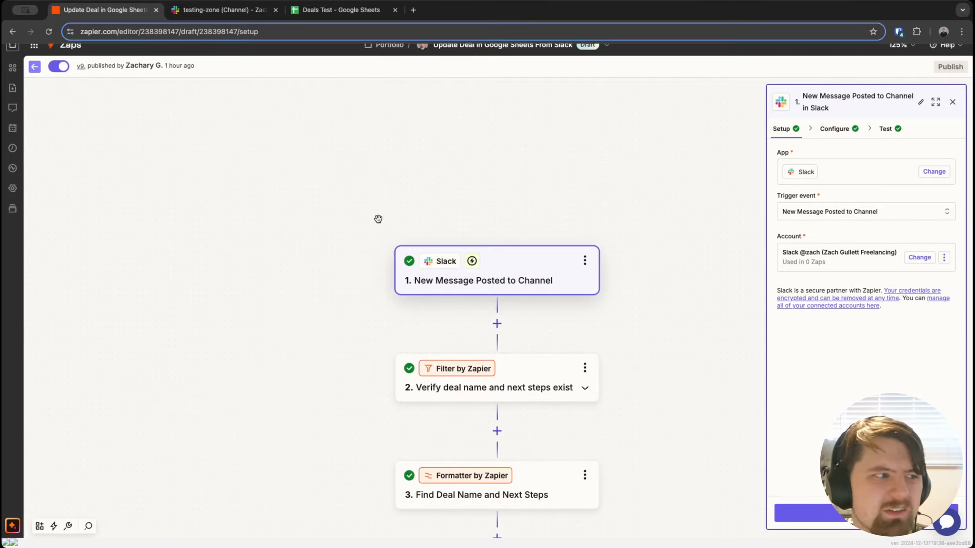
pyautogui.click(341, 9)
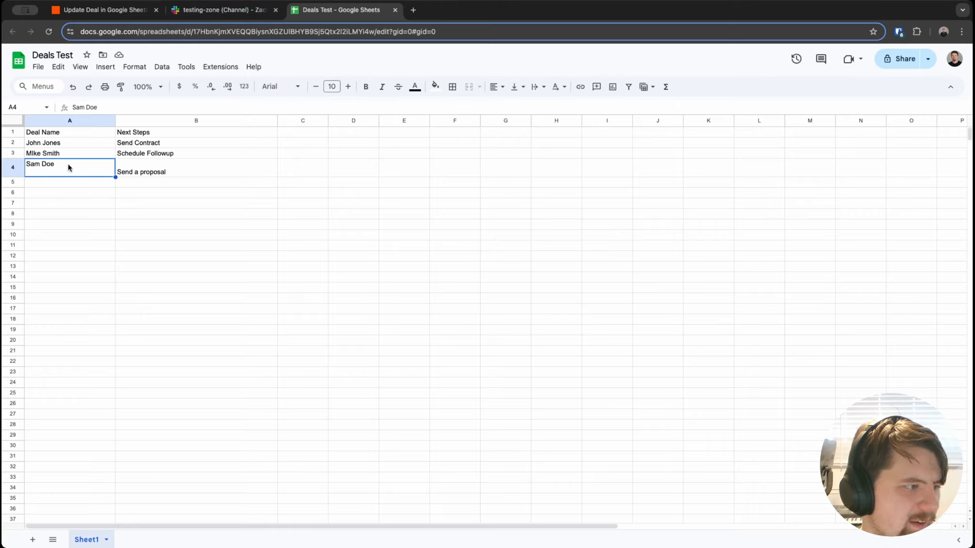
pyautogui.click(169, 172)
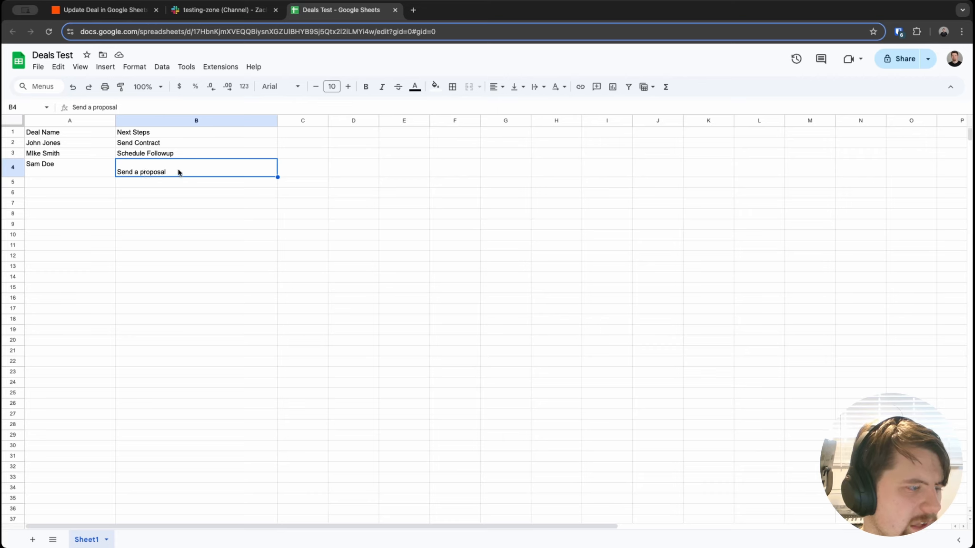
pyautogui.click(248, 11)
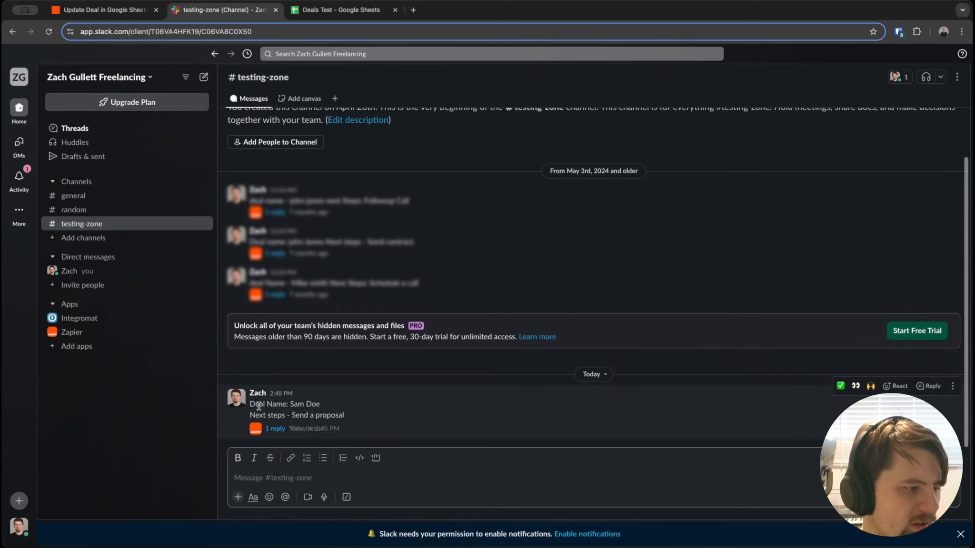
# Step: Open the message's thread and follow the bot's row 4 confirmation link to the sheet
pyautogui.click(270, 429)
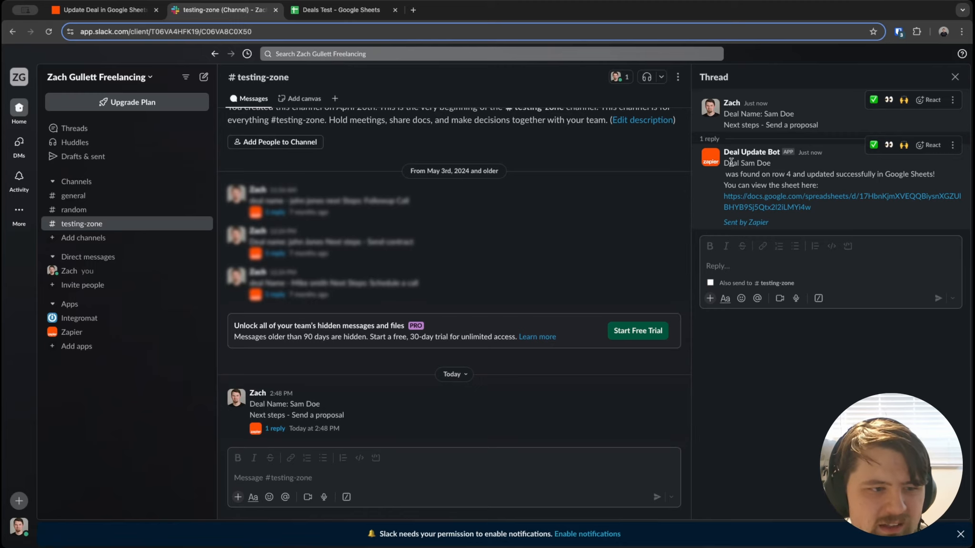
pyautogui.moveTo(747, 175); pyautogui.dragTo(934, 186)
pyautogui.click(908, 198)
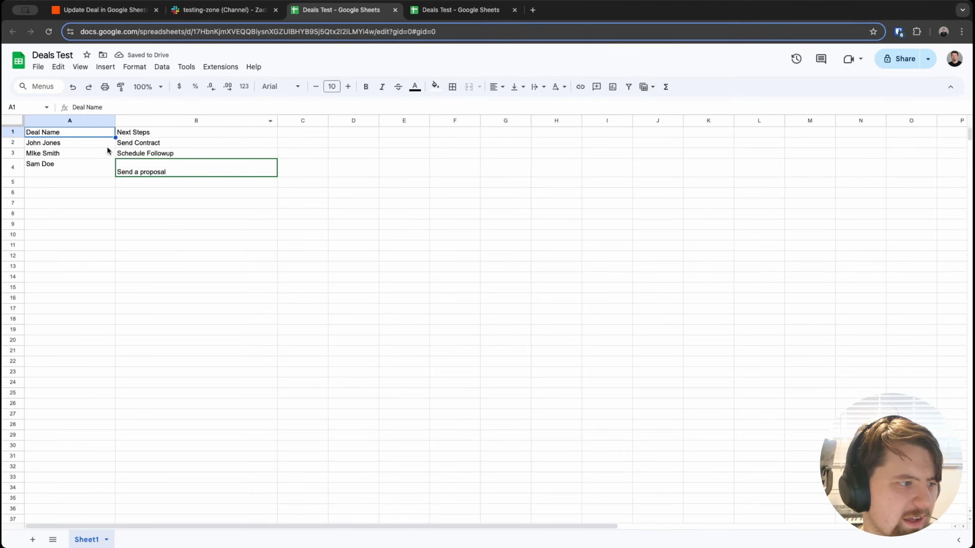
pyautogui.click(516, 10)
pyautogui.click(224, 9)
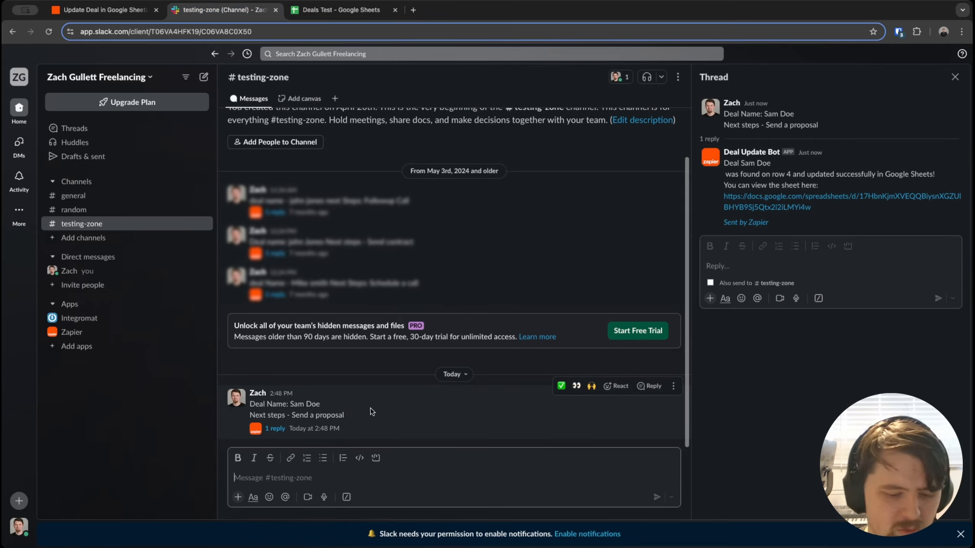
# Step: Check the next step recorded in Deals Test row 3, cell B3, then return to Slack
pyautogui.click(309, 5)
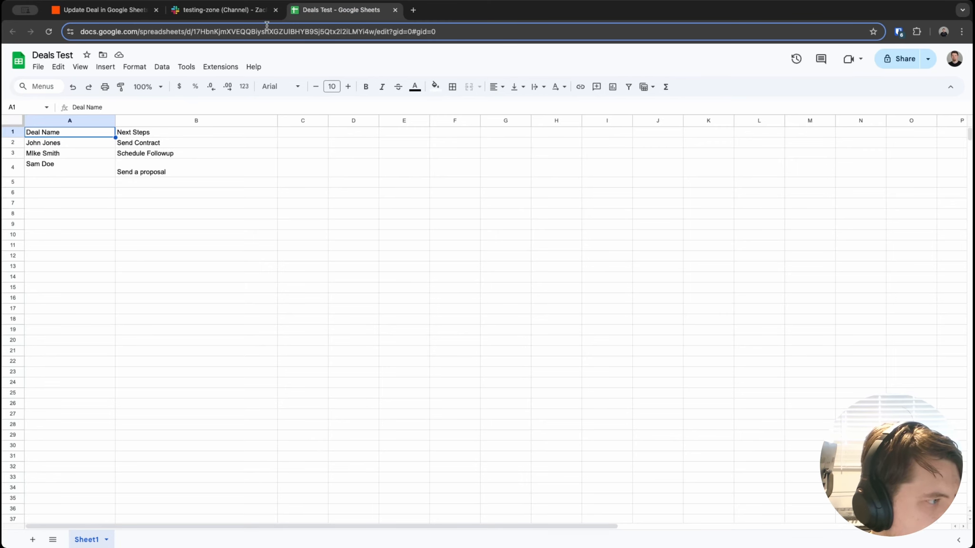
pyautogui.click(39, 155)
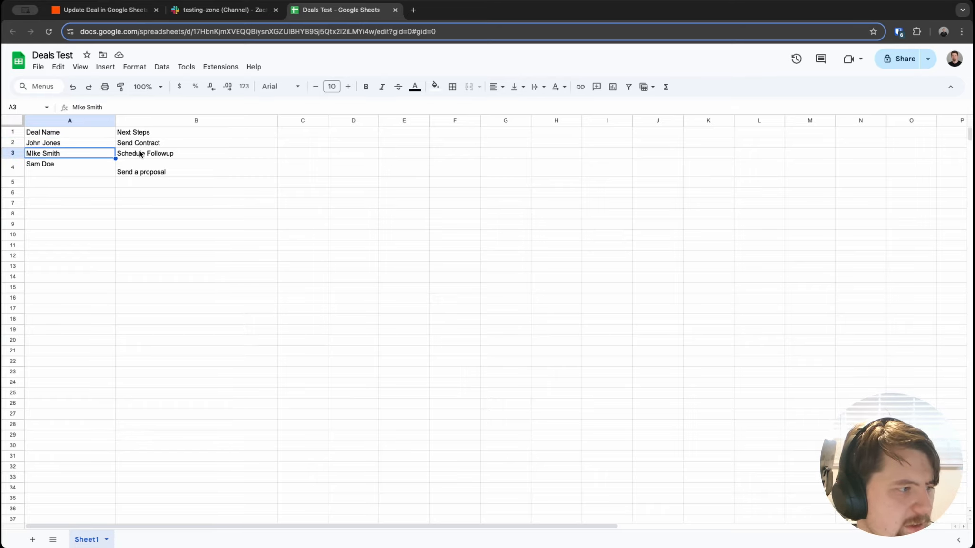
pyautogui.click(141, 155)
pyautogui.click(226, 11)
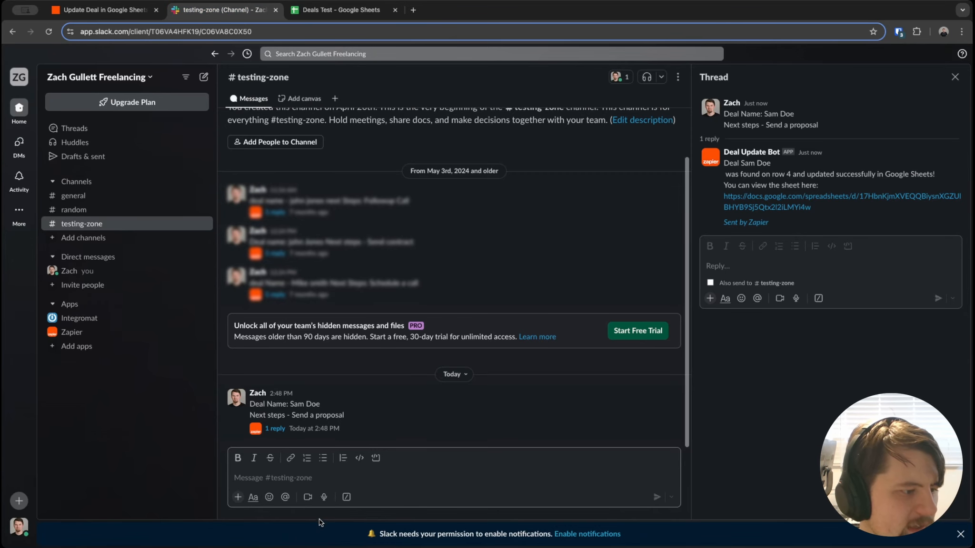
# Step: Post a two-line deal message: the deal name, then 'next steps Schedule onboarding'
pyautogui.click(300, 478)
pyautogui.write('Deal name: Mike')
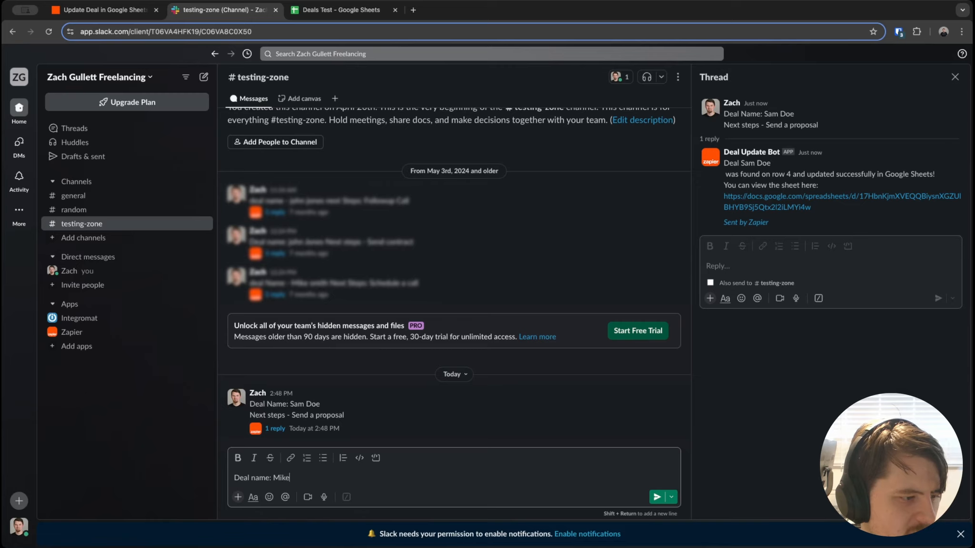
pyautogui.write(' Smith')
pyautogui.hotkey('shift', 'Return')
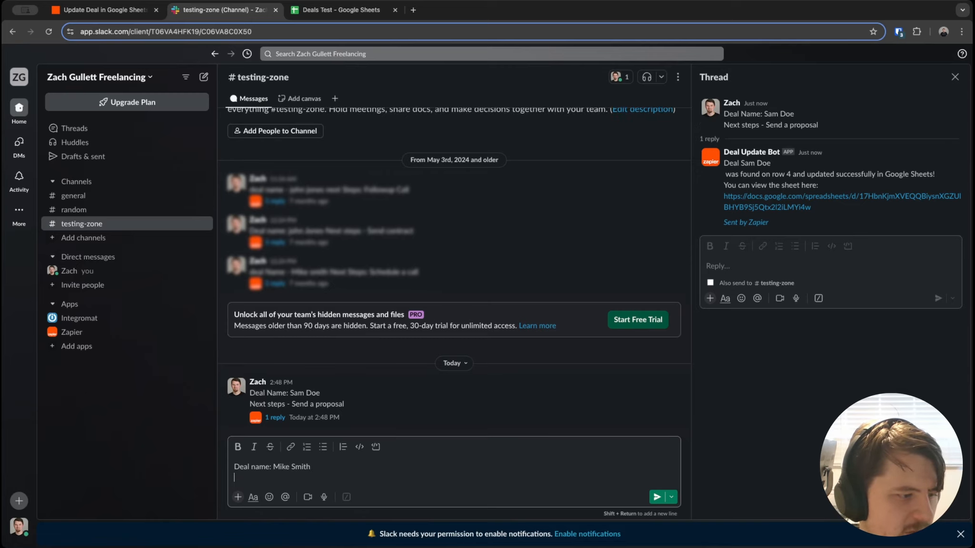
pyautogui.write('ne')
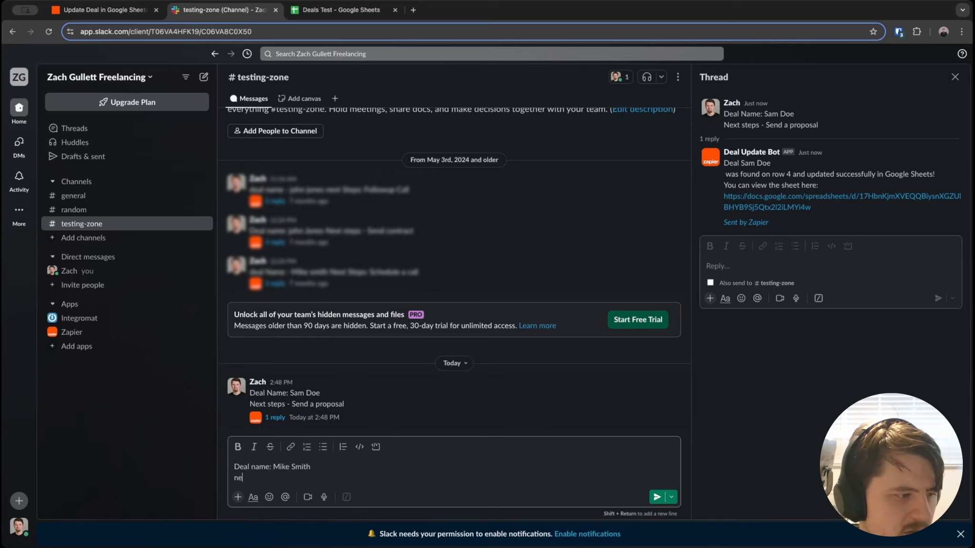
pyautogui.write('xt steps')
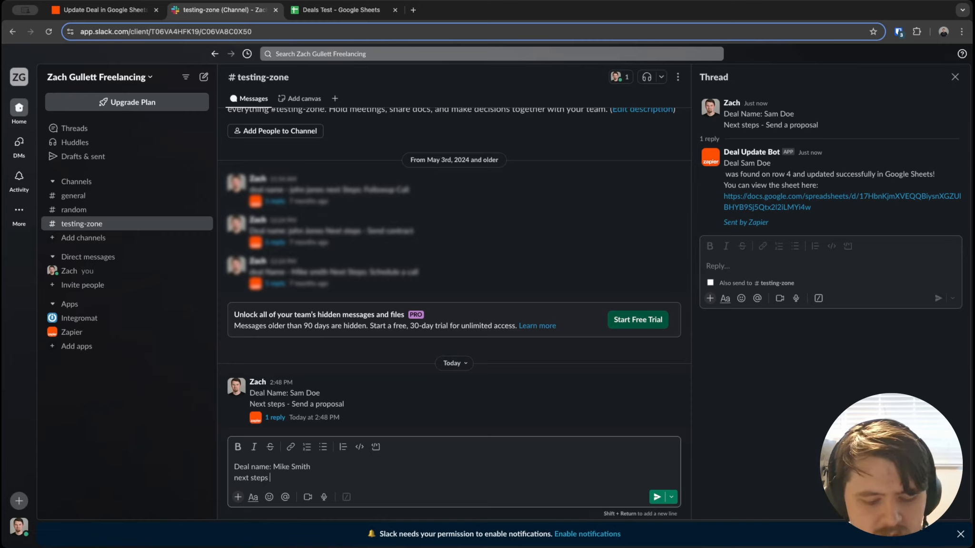
pyautogui.write(' S')
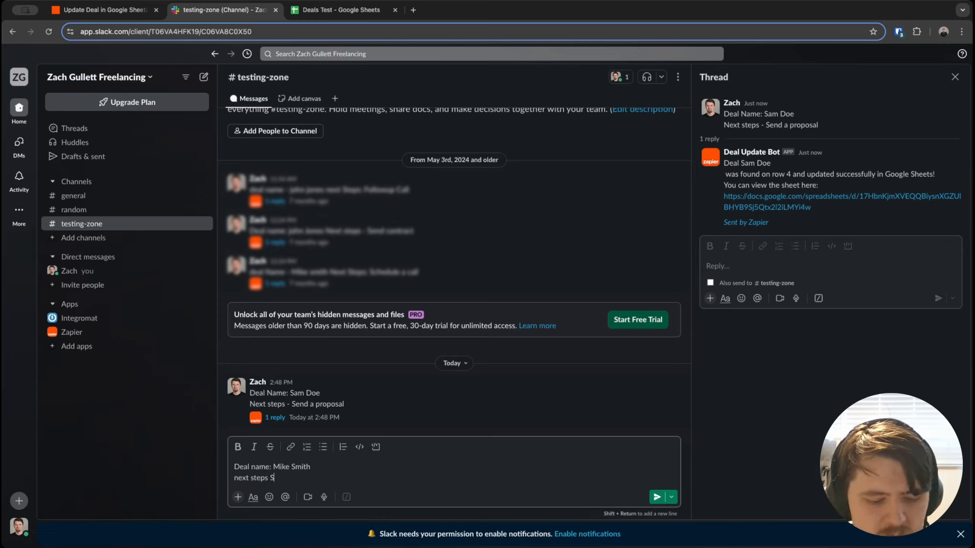
pyautogui.write('chedule on')
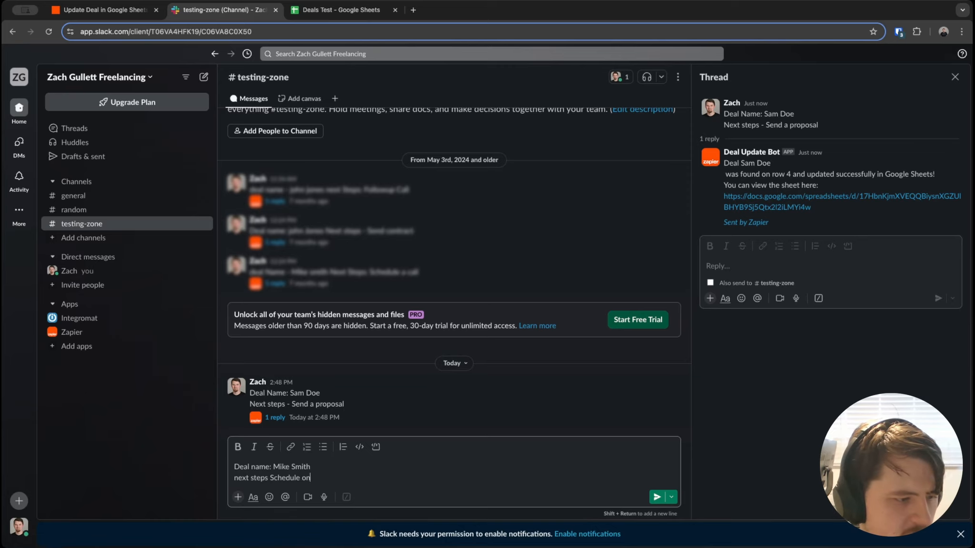
pyautogui.write('boarding')
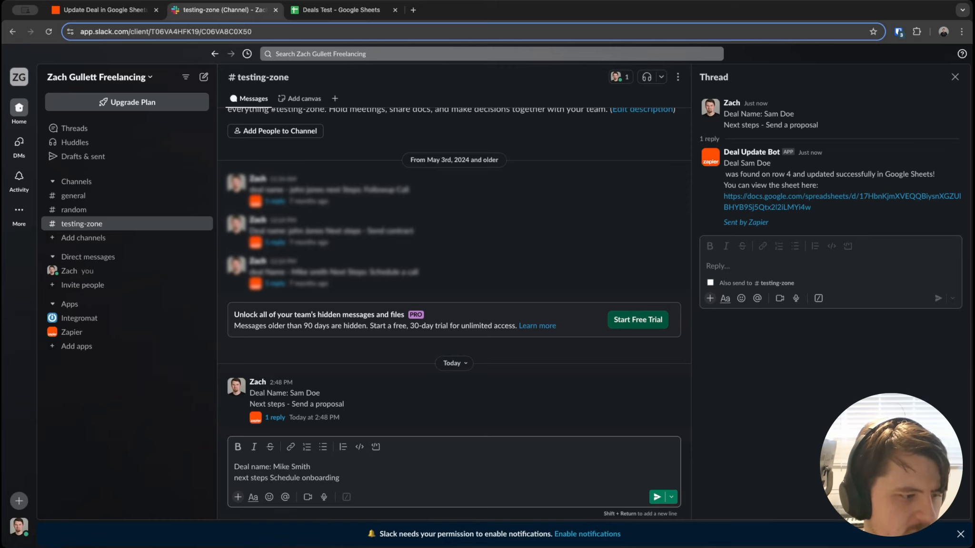
pyautogui.press('Return')
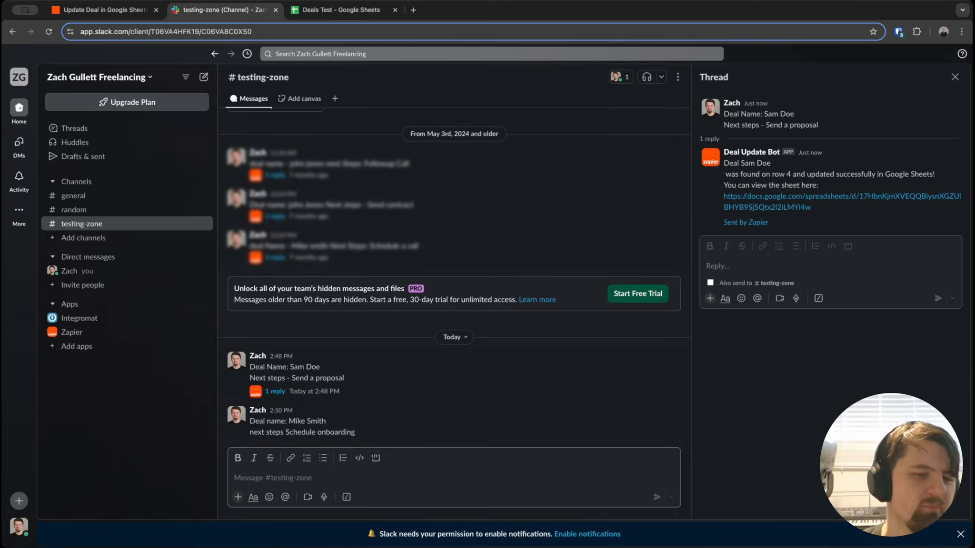
# Step: Open the new message's thread and follow the bot's row 3 confirmation link to Deals Test
pyautogui.click(279, 434)
pyautogui.moveTo(283, 430)
pyautogui.mouseDown()
pyautogui.moveTo(258, 428)
pyautogui.moveTo(285, 430)
pyautogui.mouseUp()
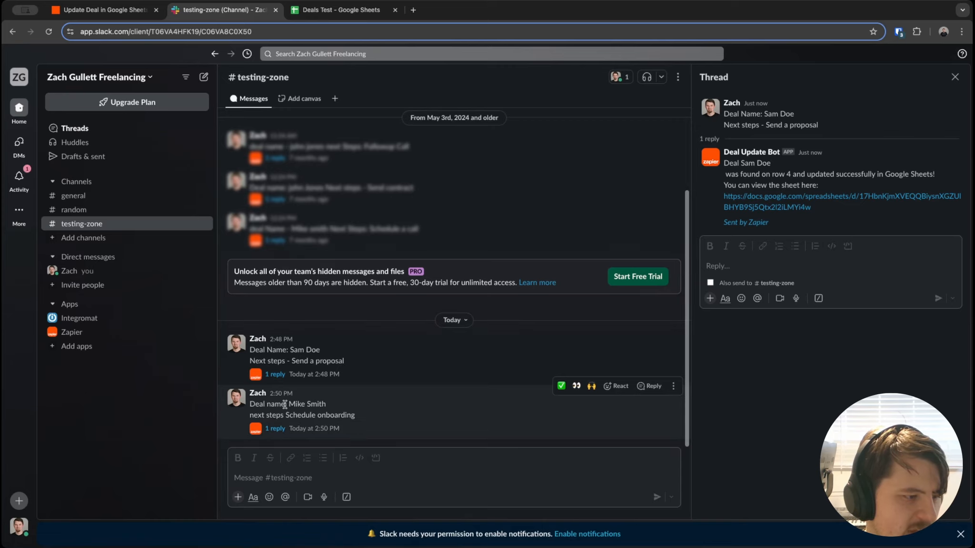
pyautogui.click(273, 430)
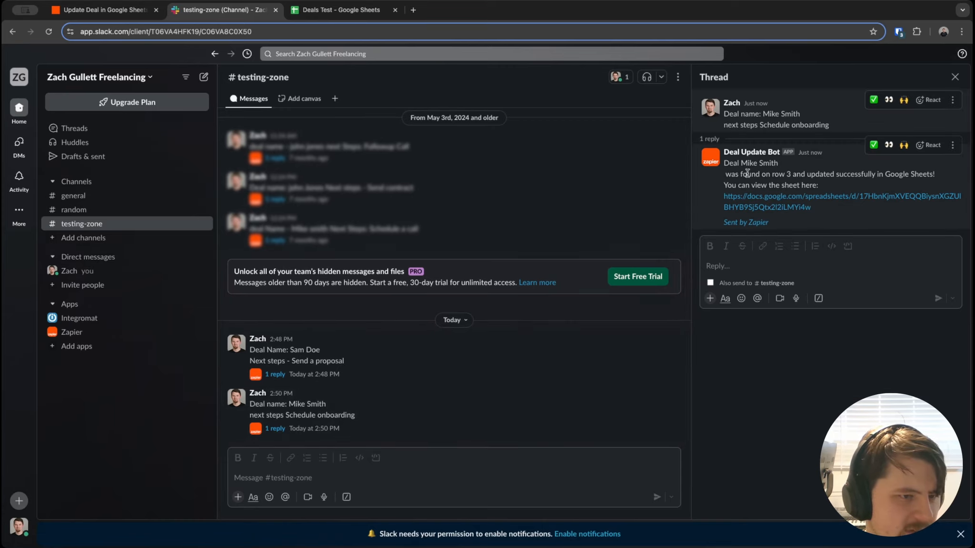
pyautogui.moveTo(762, 174); pyautogui.dragTo(868, 176)
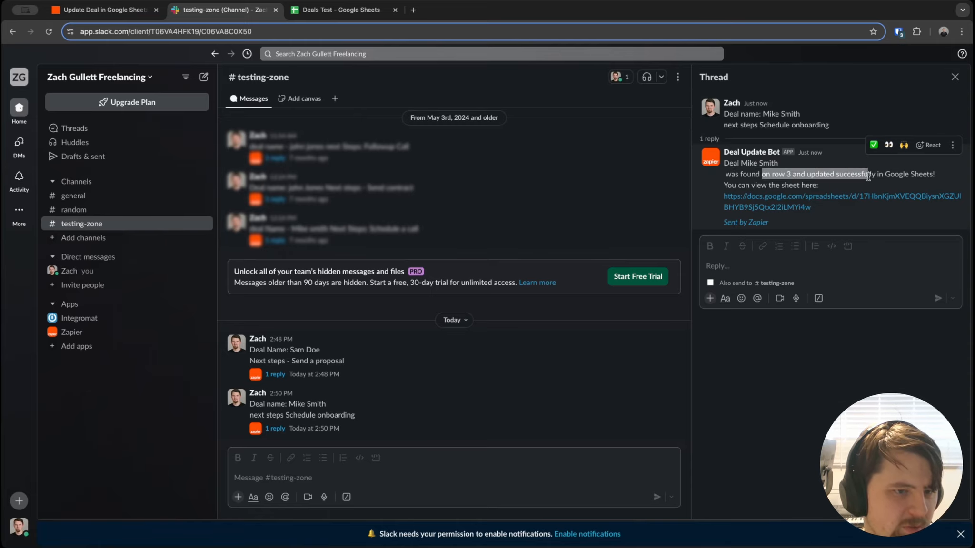
pyautogui.click(831, 199)
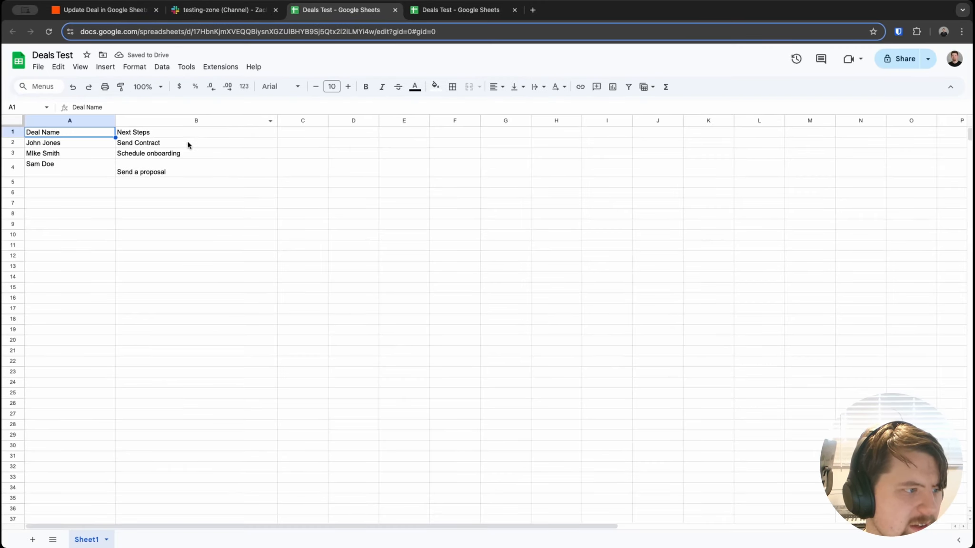